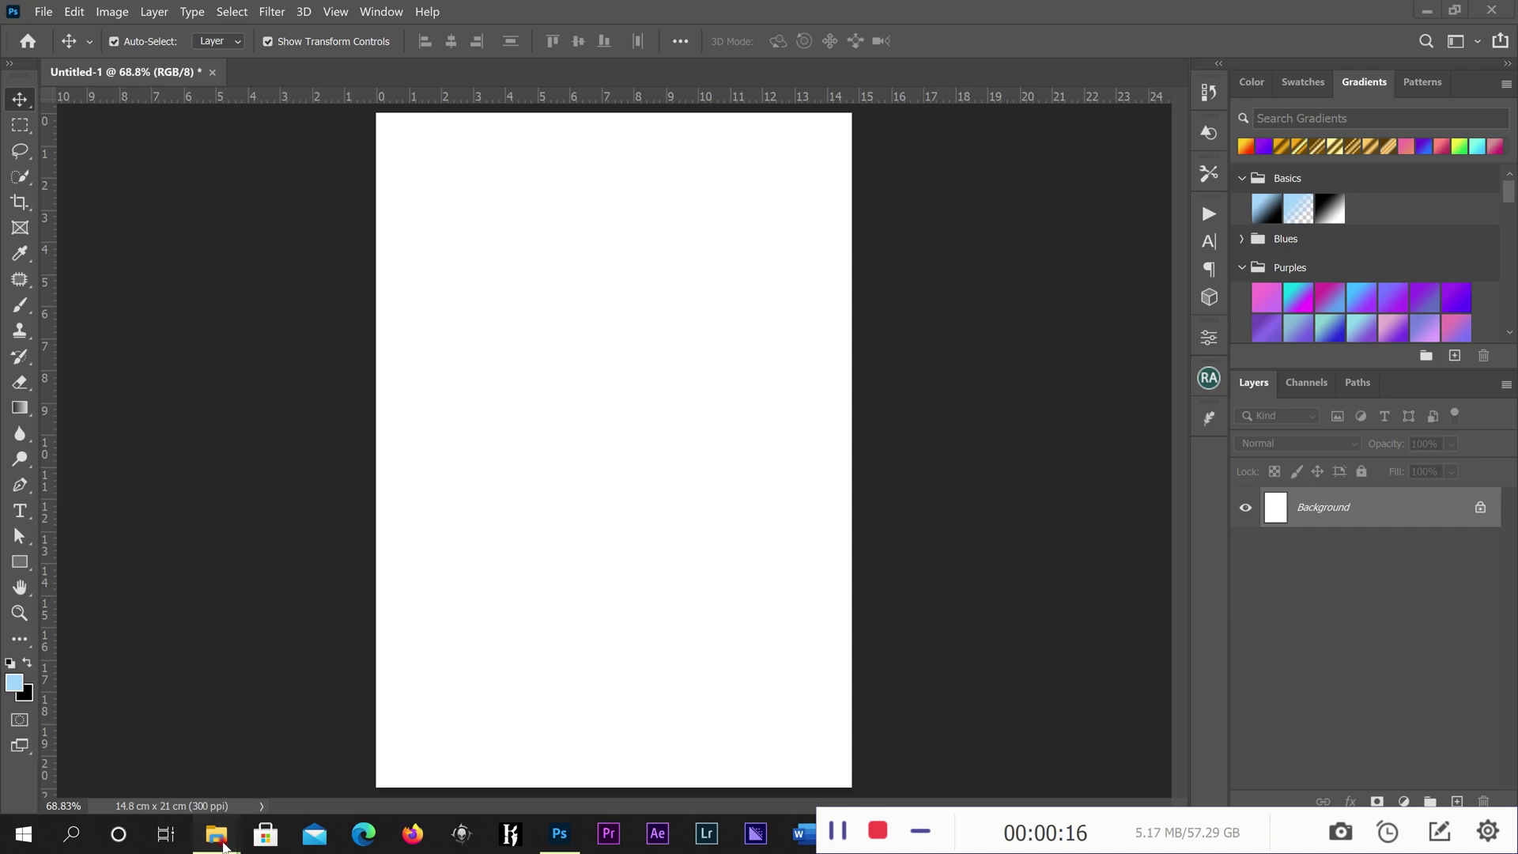
# - Open pexels-photo-302220.jpeg from the ELEMENTS folder as a separate document in Photoshop
pyautogui.moveTo(216, 834)
pyautogui.click(176, 751)
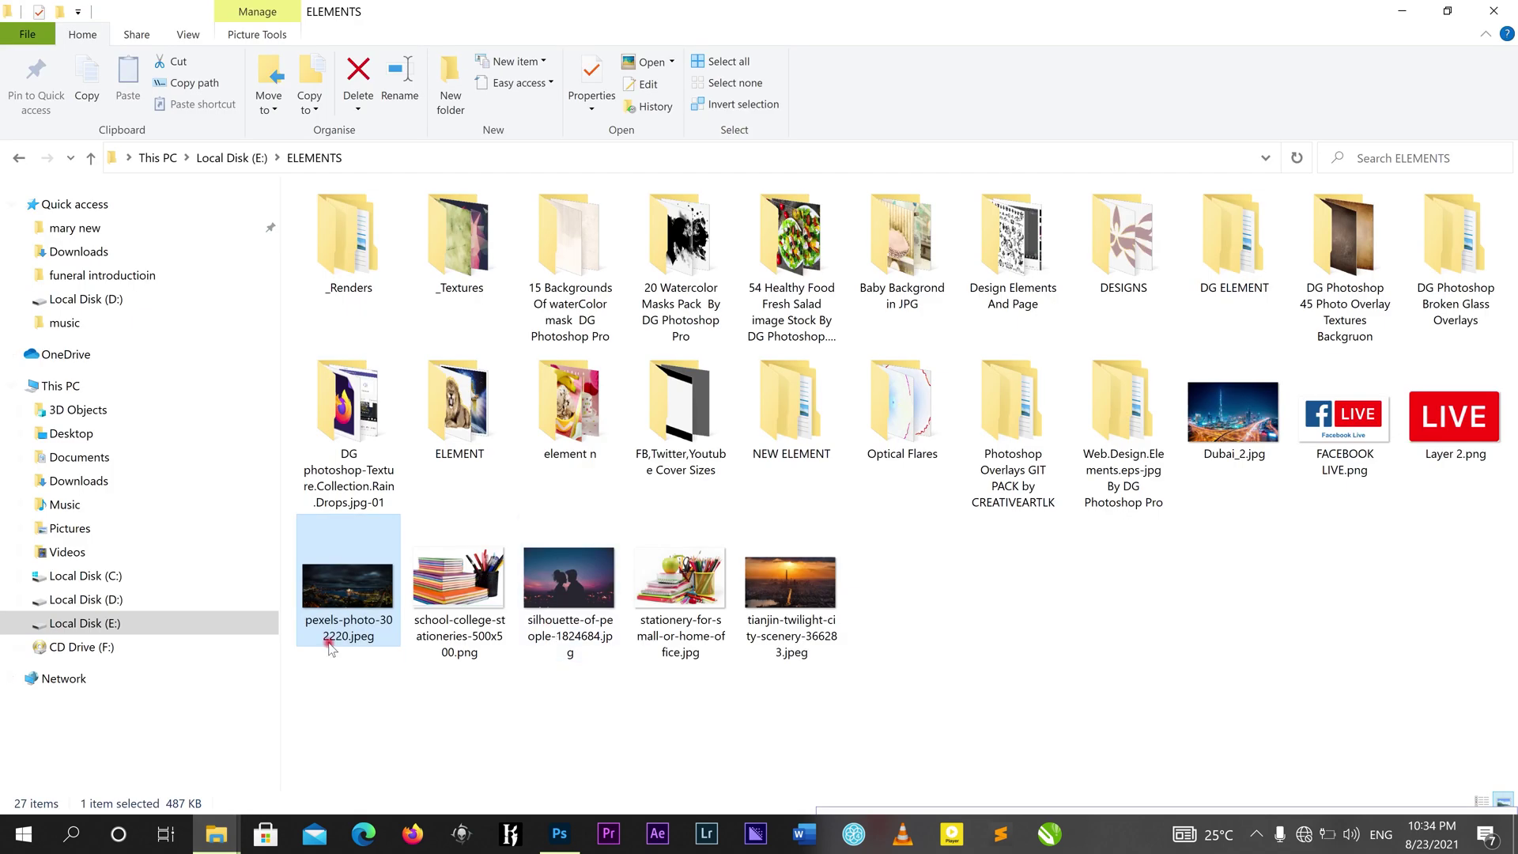
pyautogui.moveTo(341, 620); pyautogui.dragTo(728, 32)
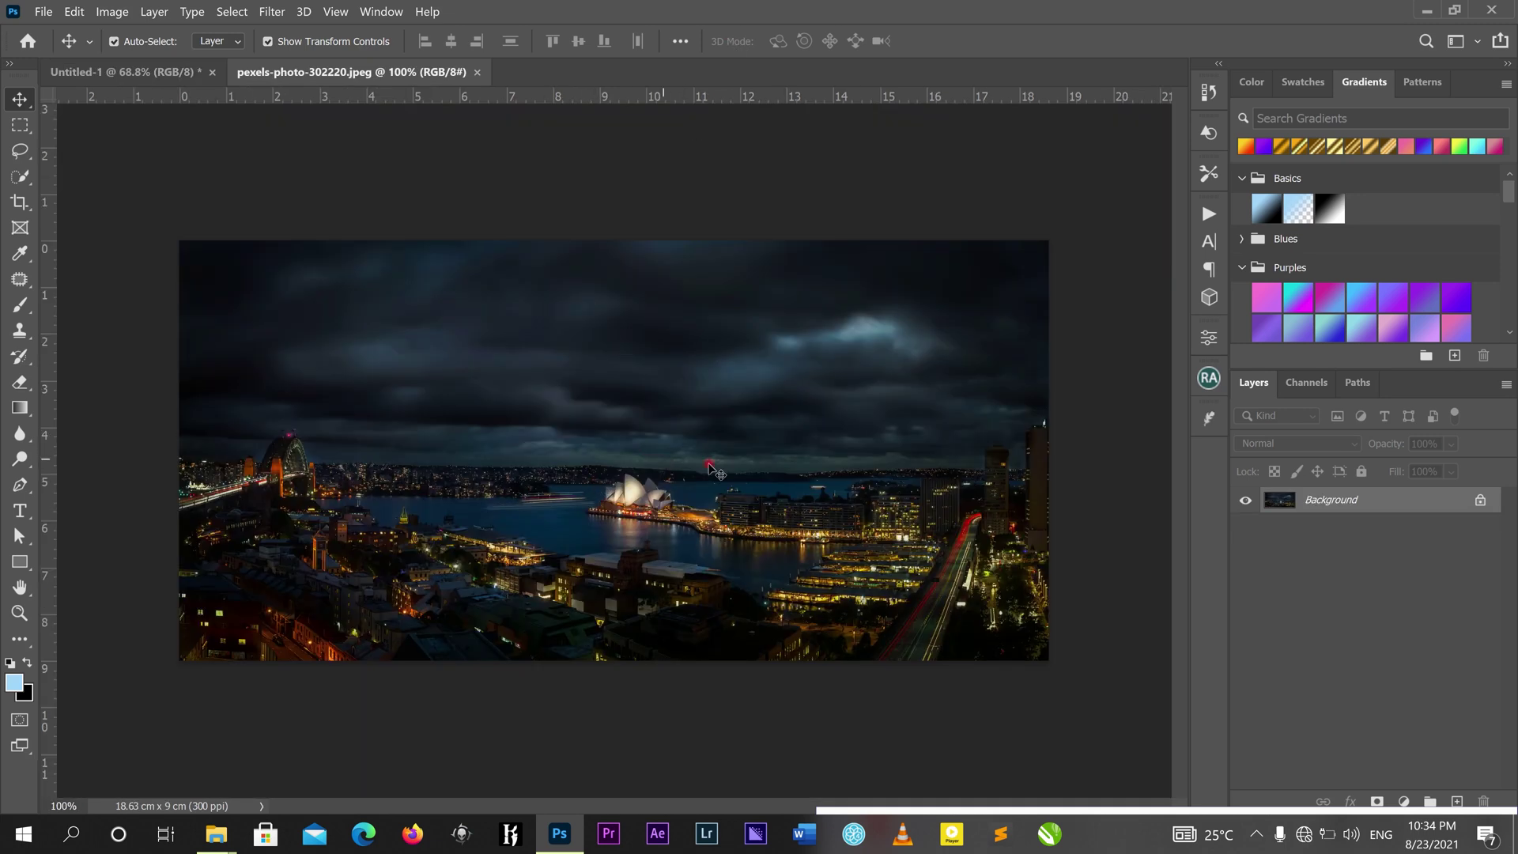
pyautogui.scroll(1, 709, 467)
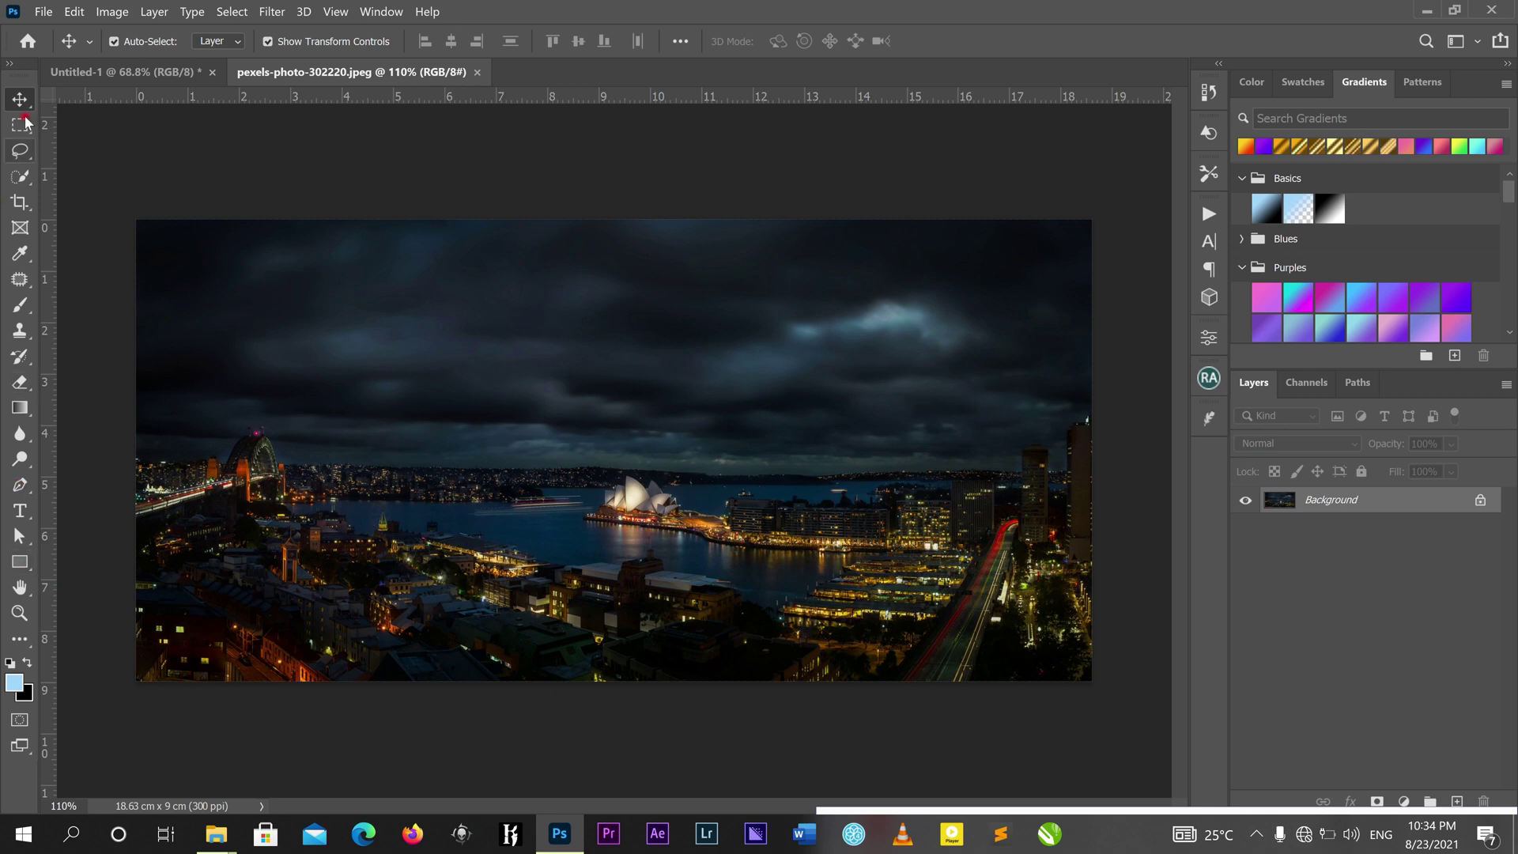
# - Draw a wide rectangle about 9.56 × 0.99 cm across the sky and show its shape properties
pyautogui.click(21, 563)
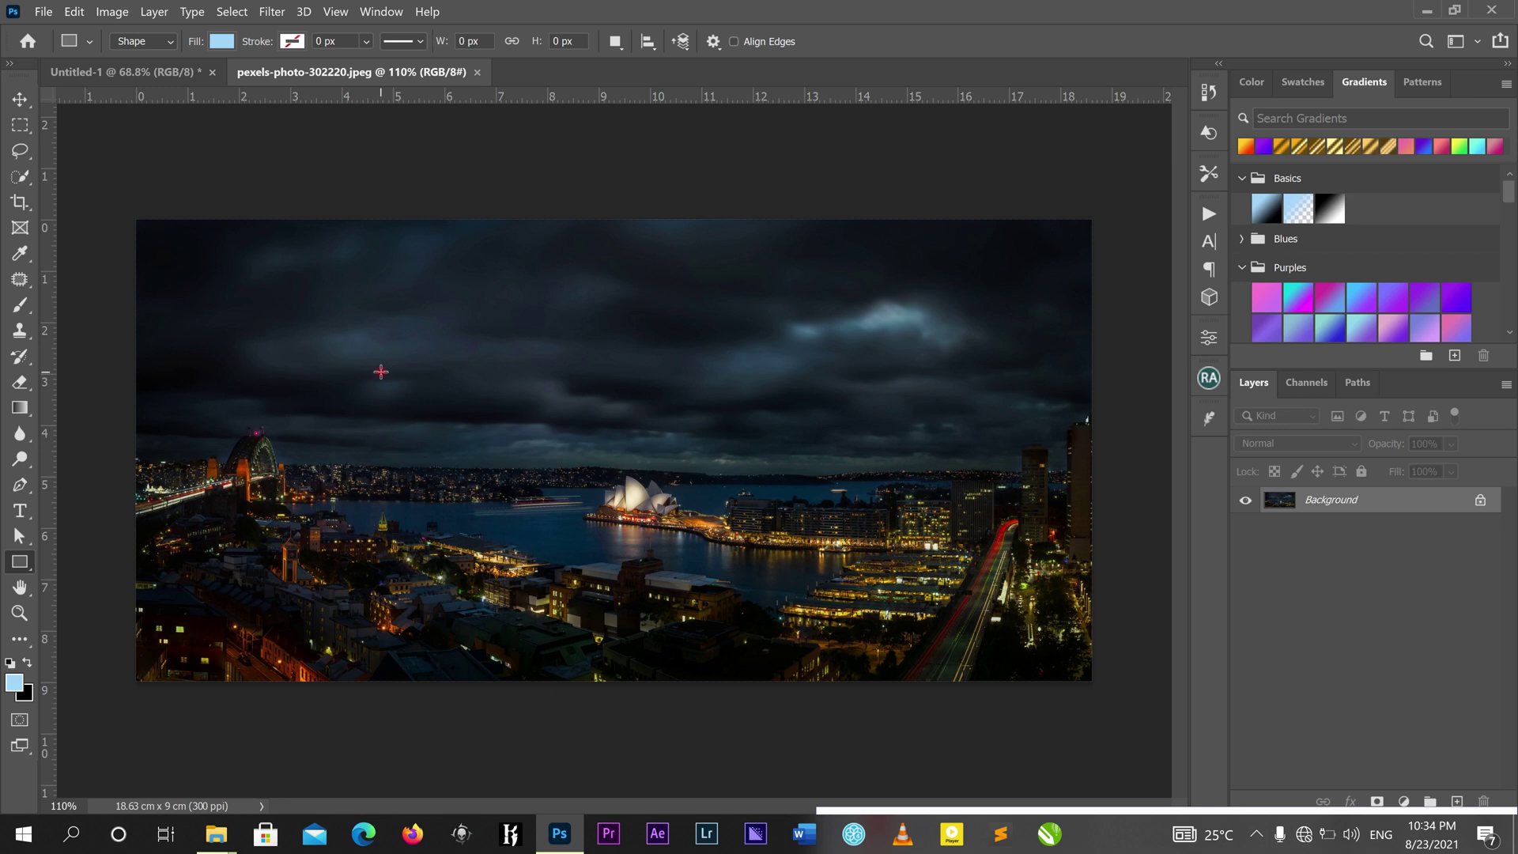
pyautogui.moveTo(380, 372); pyautogui.dragTo(871, 421)
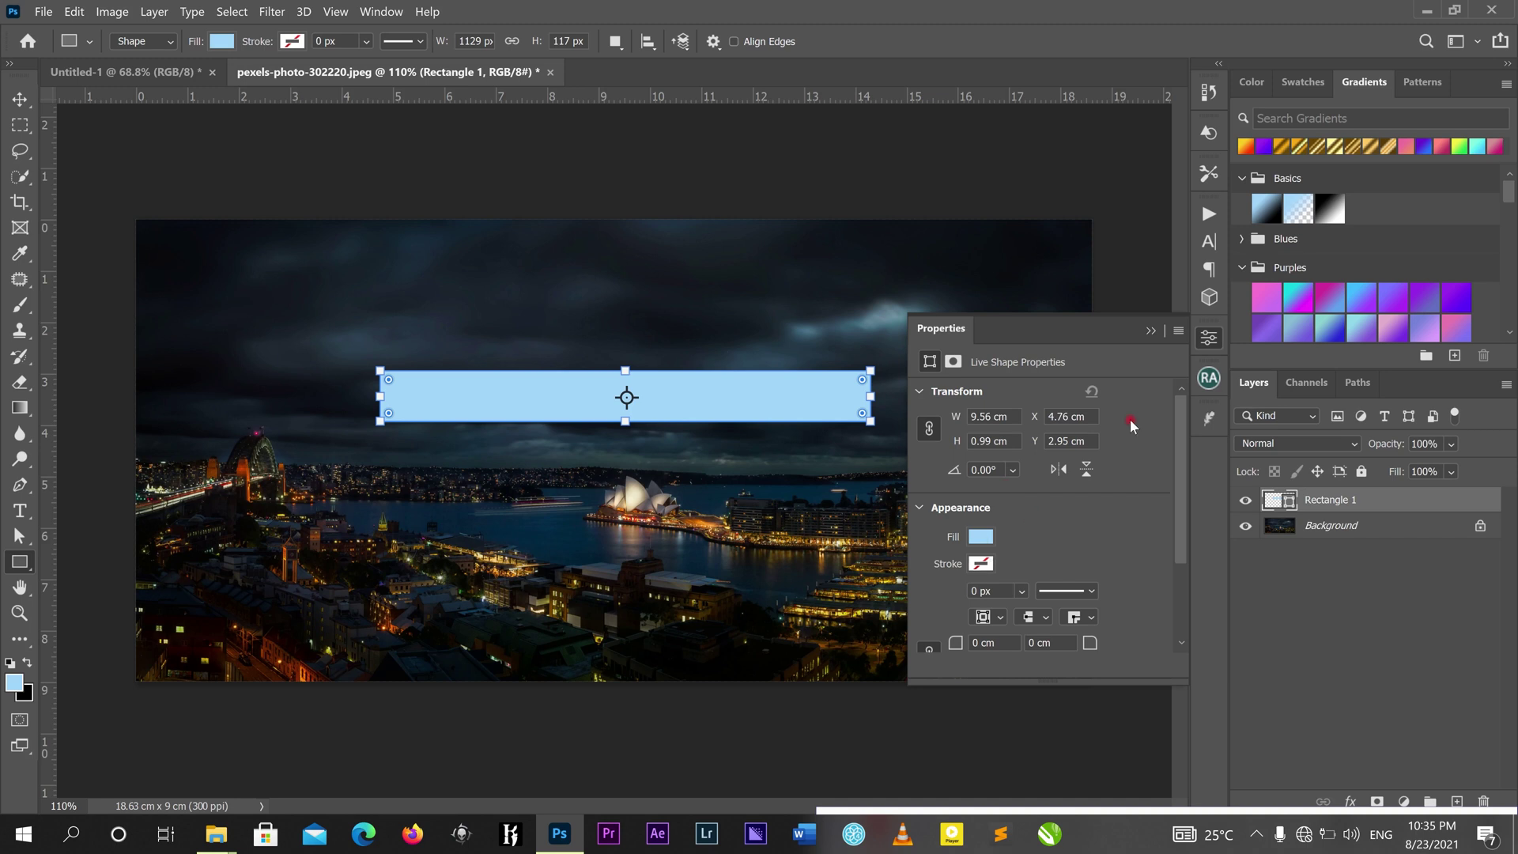
pyautogui.click(1151, 331)
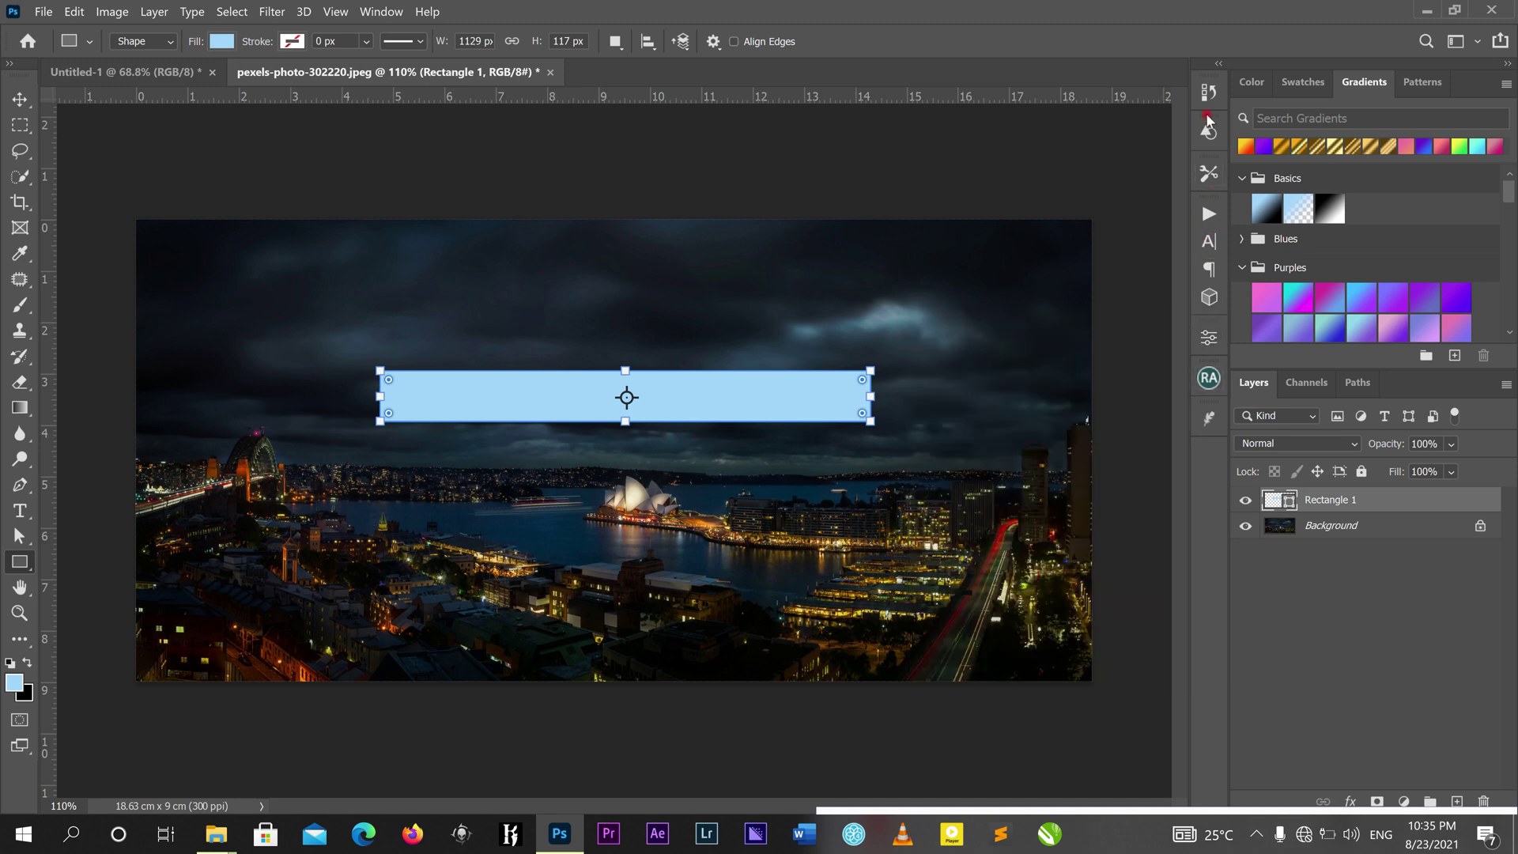
pyautogui.click(1208, 339)
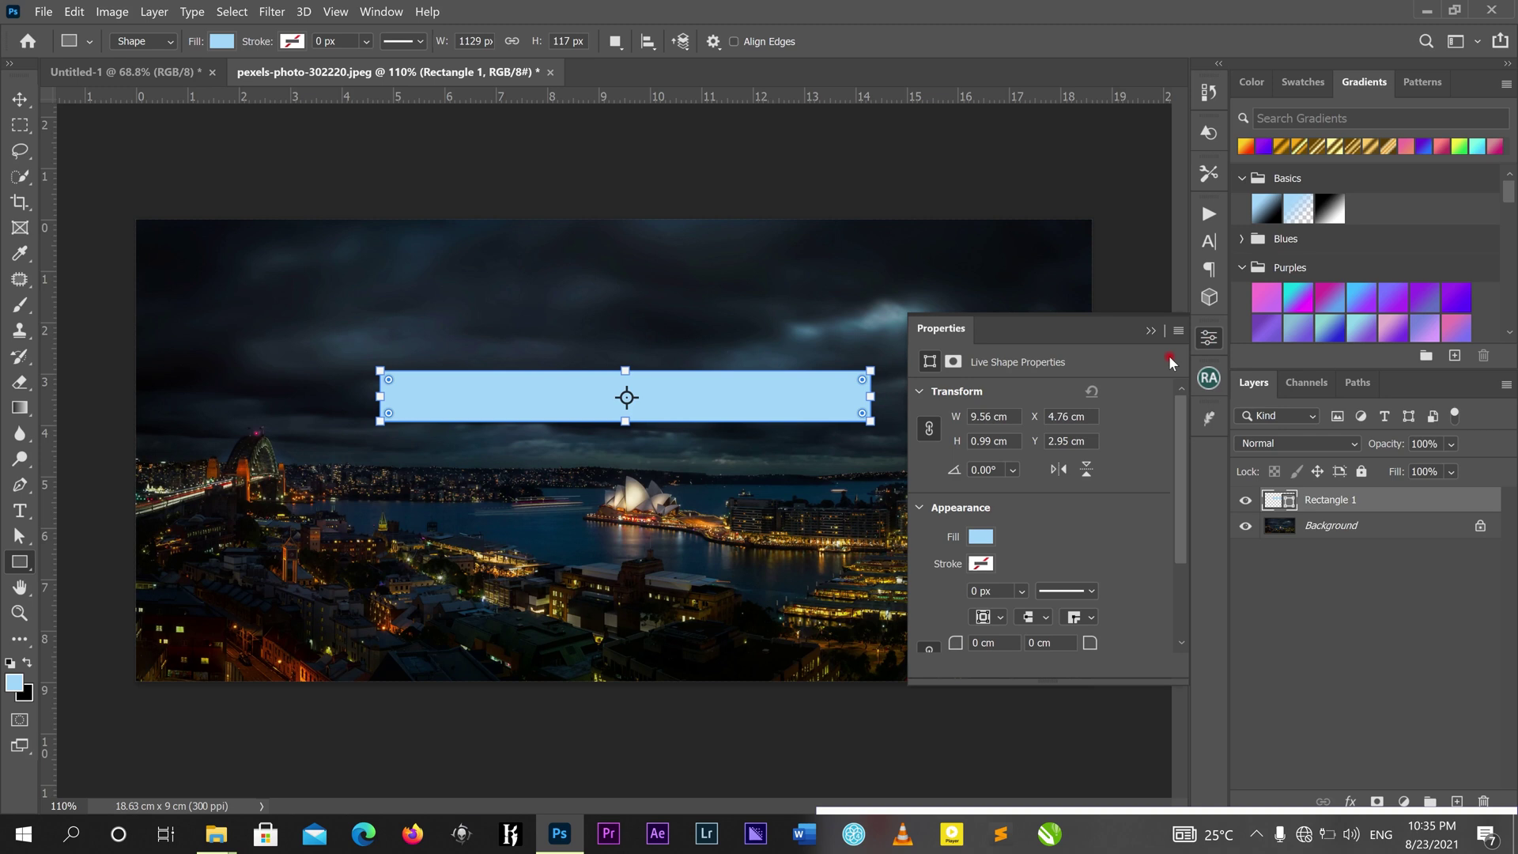
pyautogui.click(382, 12)
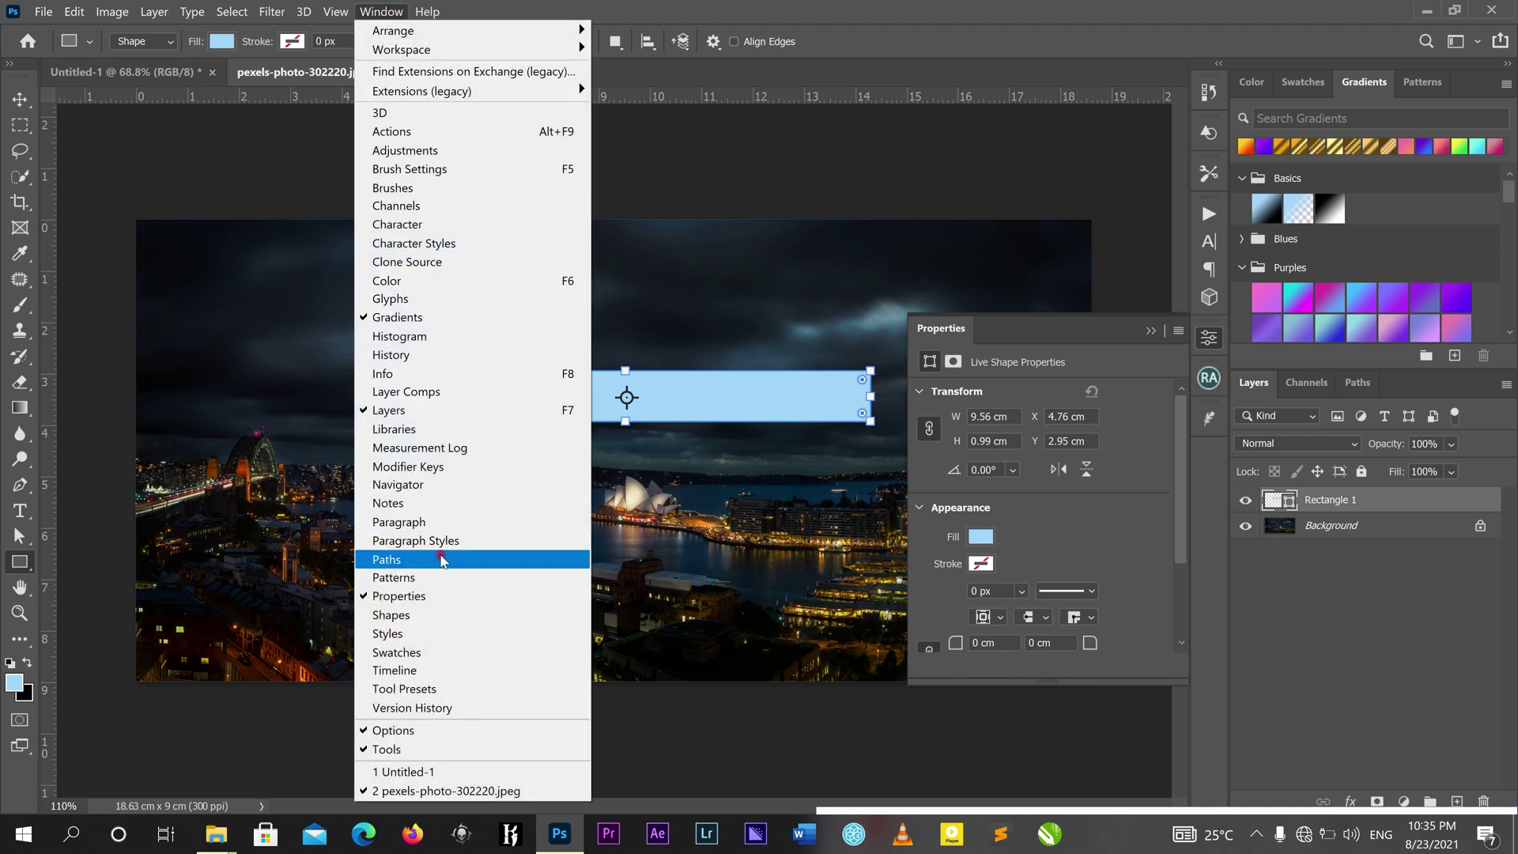
pyautogui.click(417, 595)
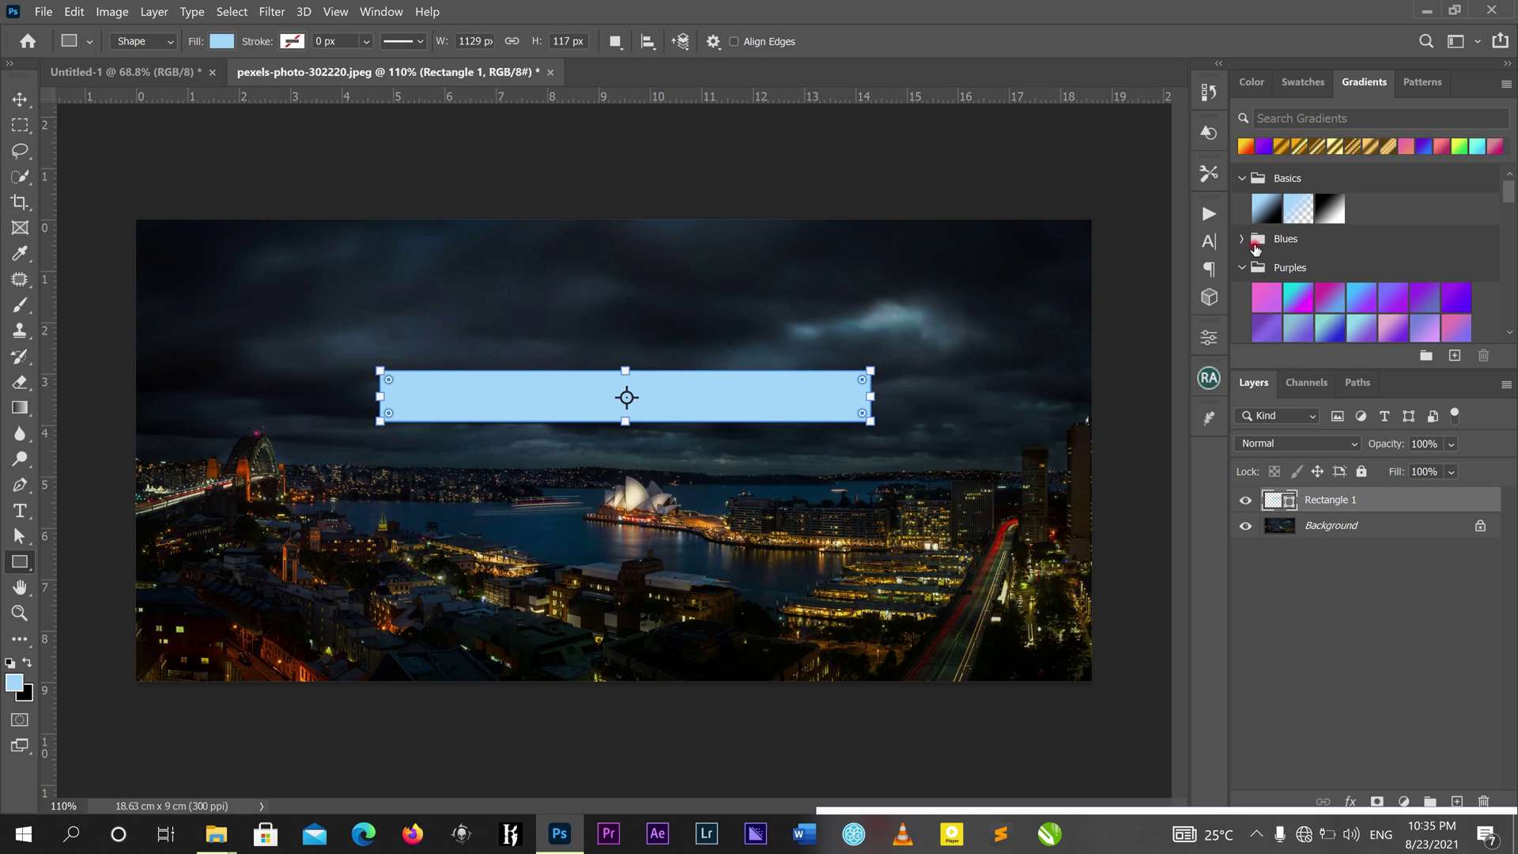
pyautogui.click(1210, 337)
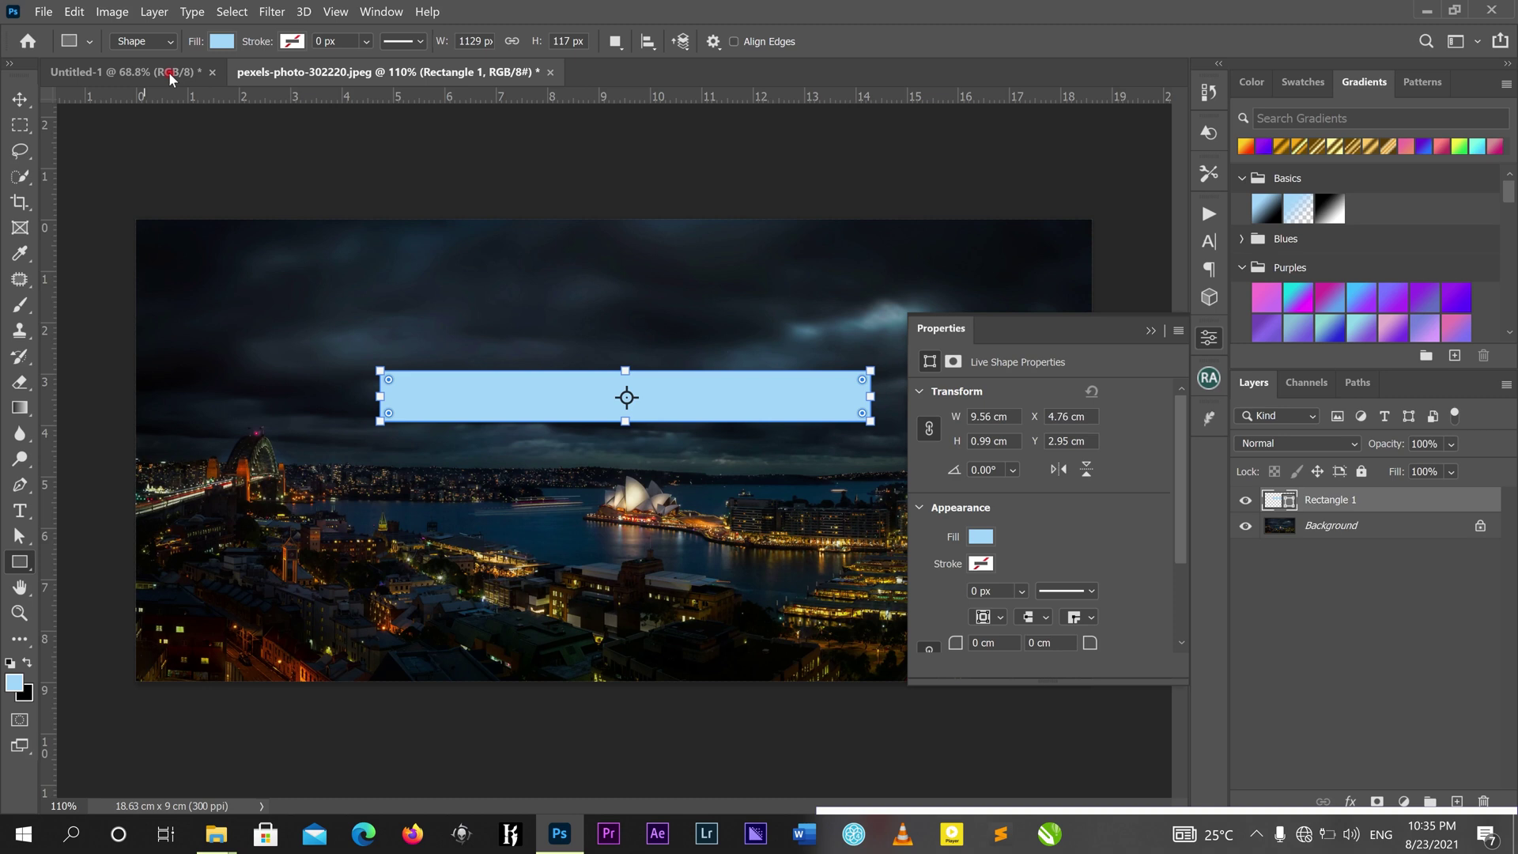
# - Change the rectangle's fill to white
pyautogui.click(227, 46)
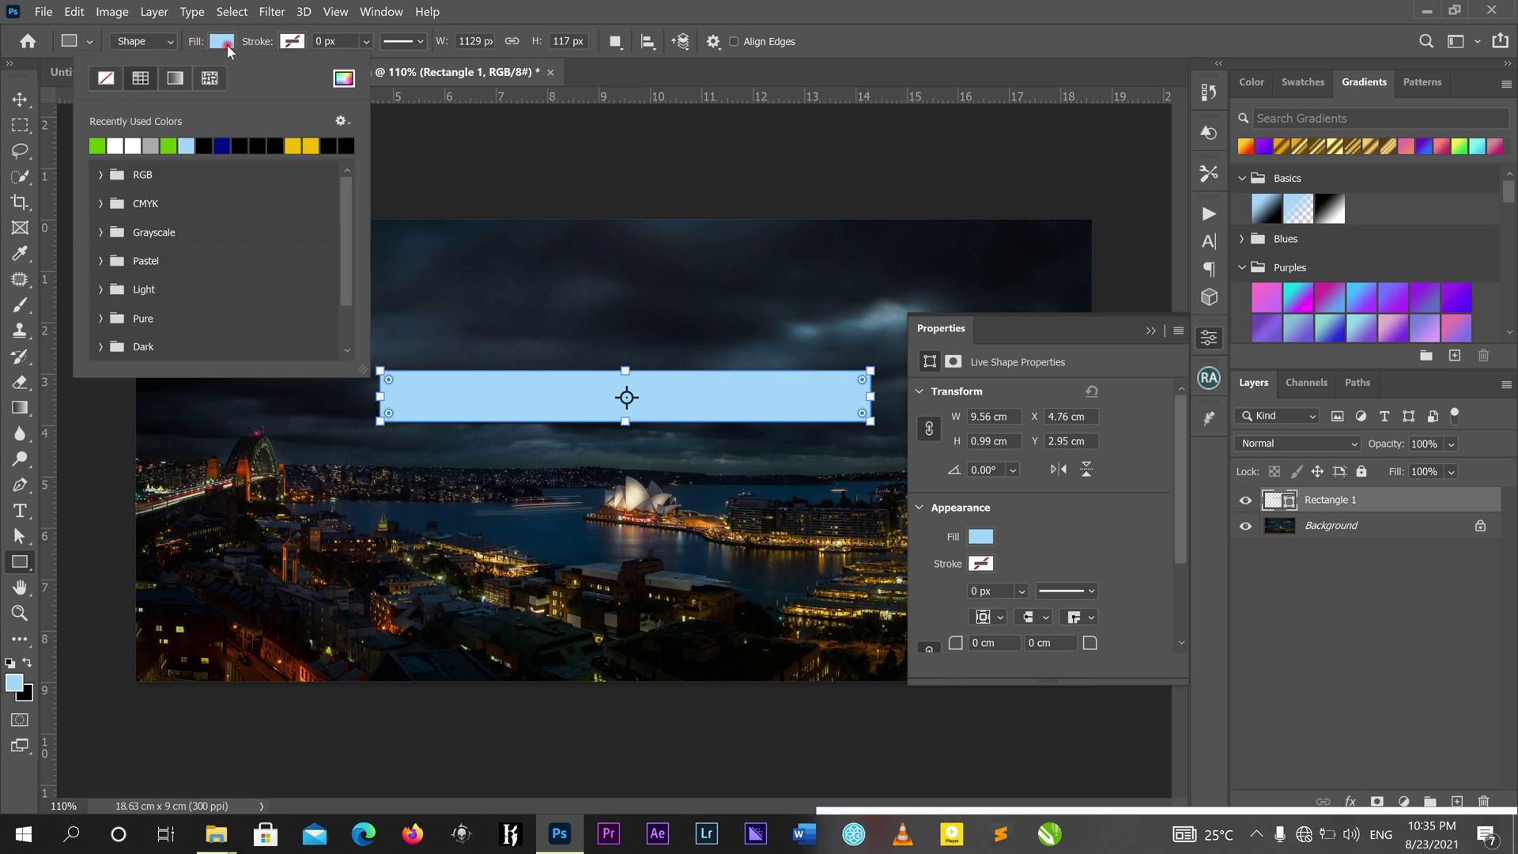
pyautogui.click(115, 145)
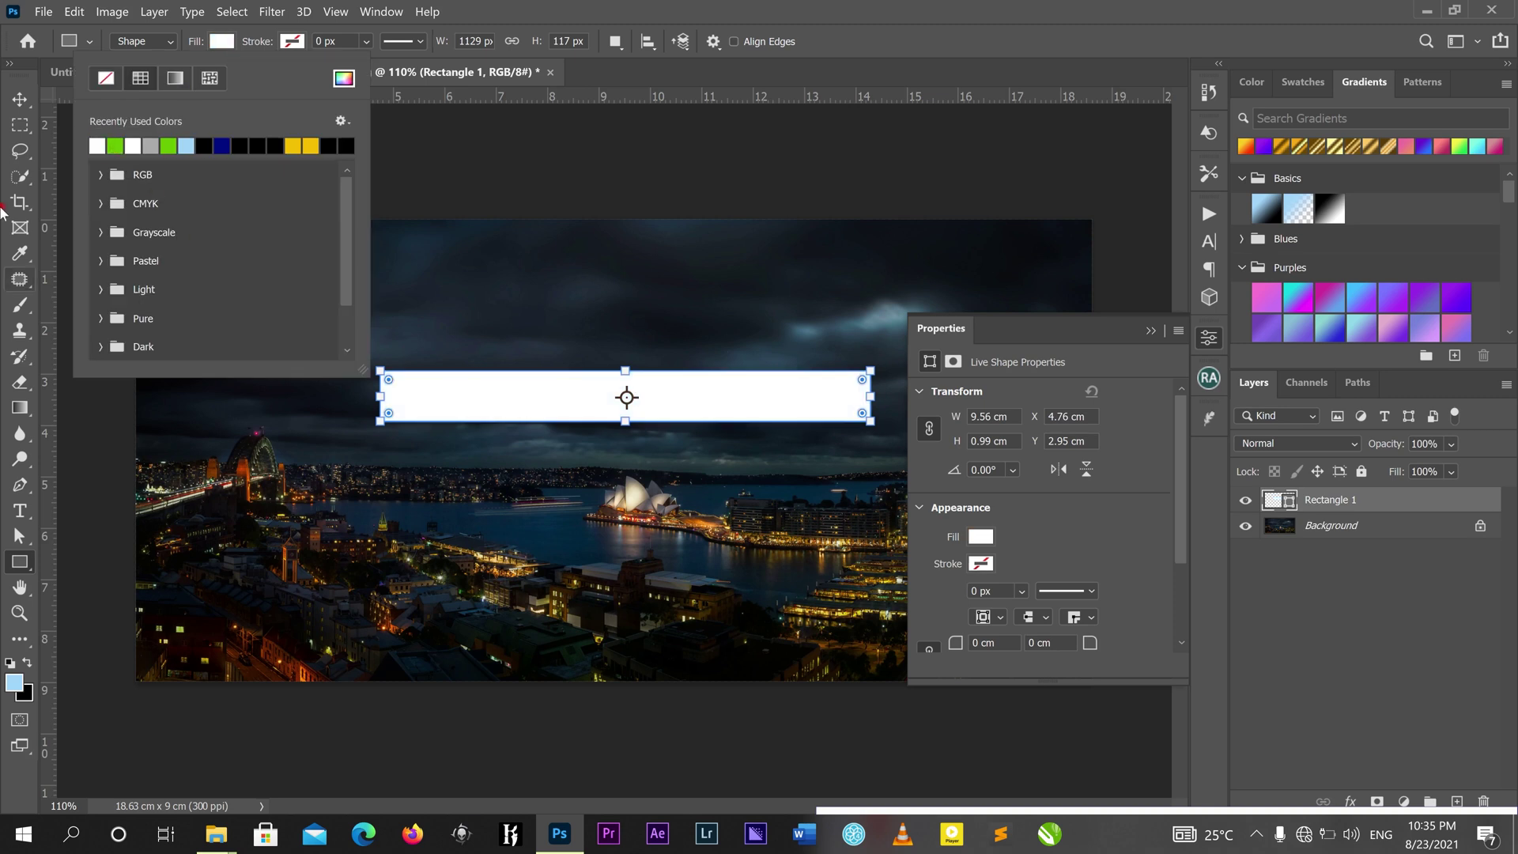
pyautogui.click(20, 99)
pyautogui.click(20, 99)
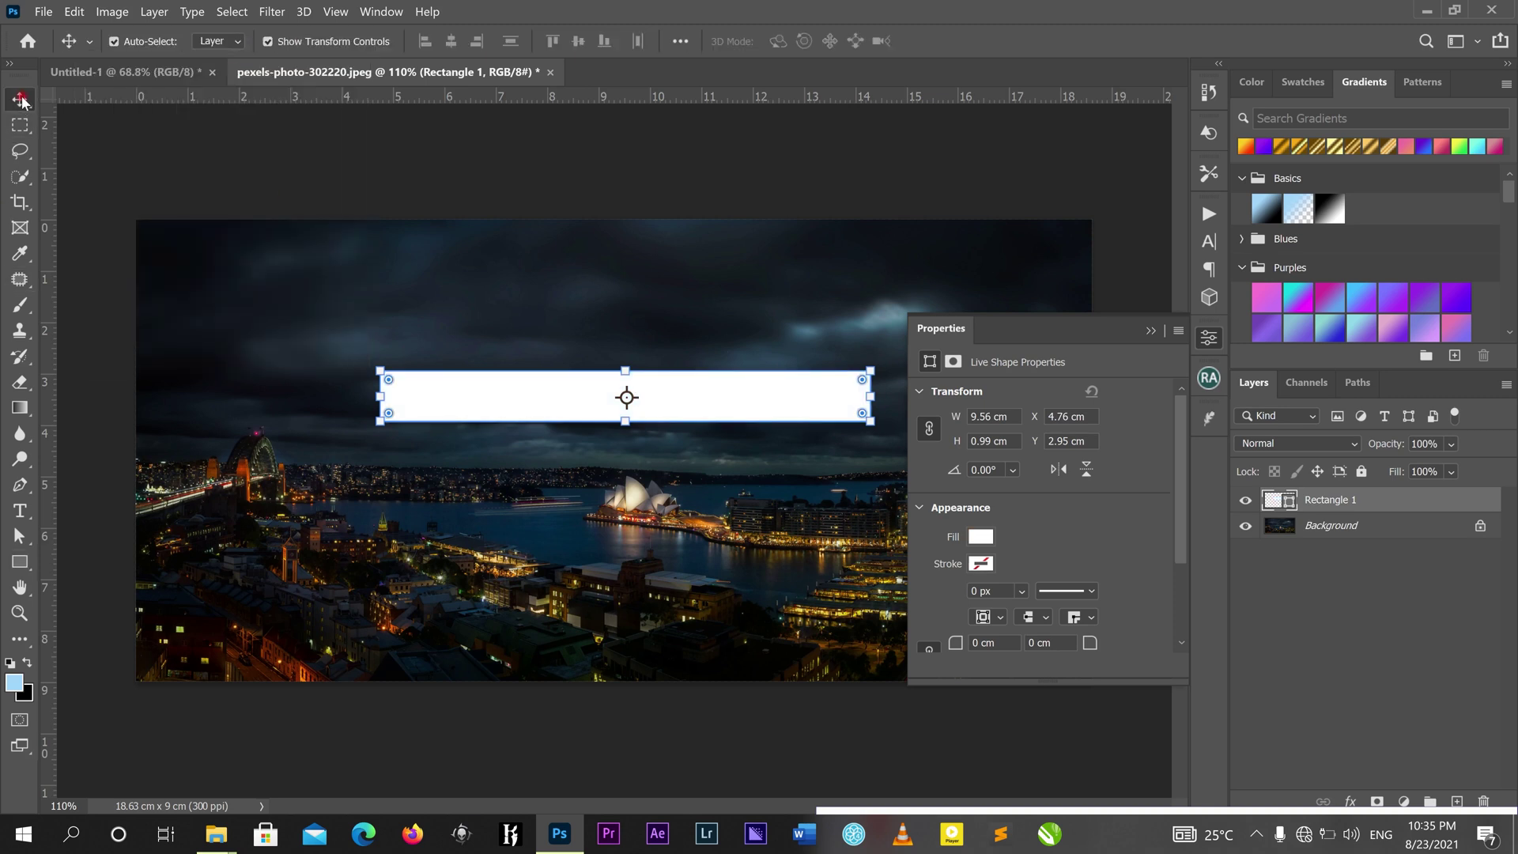
pyautogui.click(1150, 330)
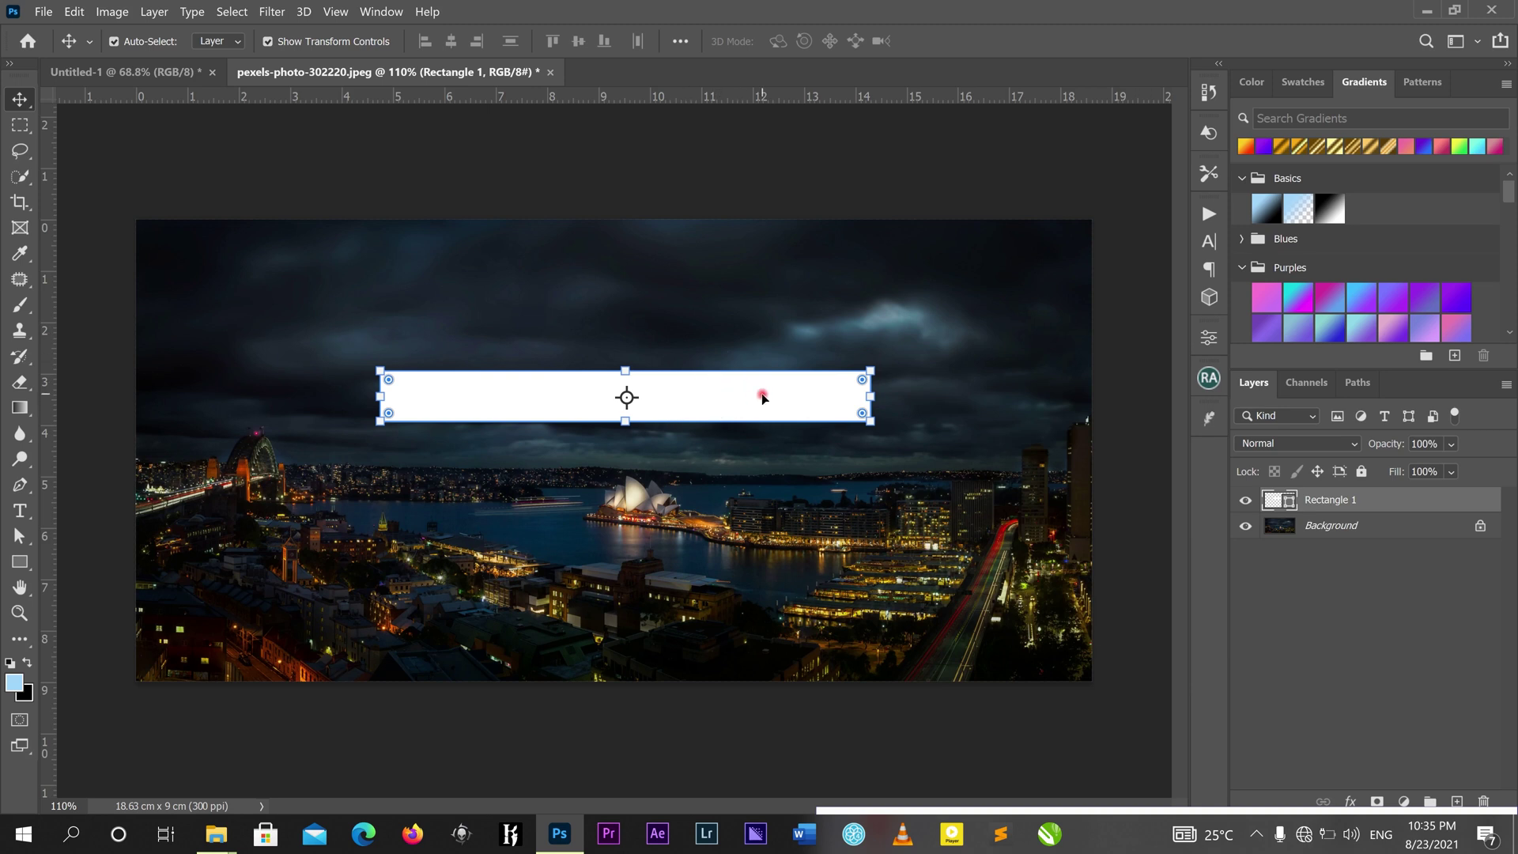
# - Round all corners of the white rectangle to a radius of about 0.17 cm directly on the canvas
pyautogui.moveTo(811, 387); pyautogui.dragTo(925, 359)
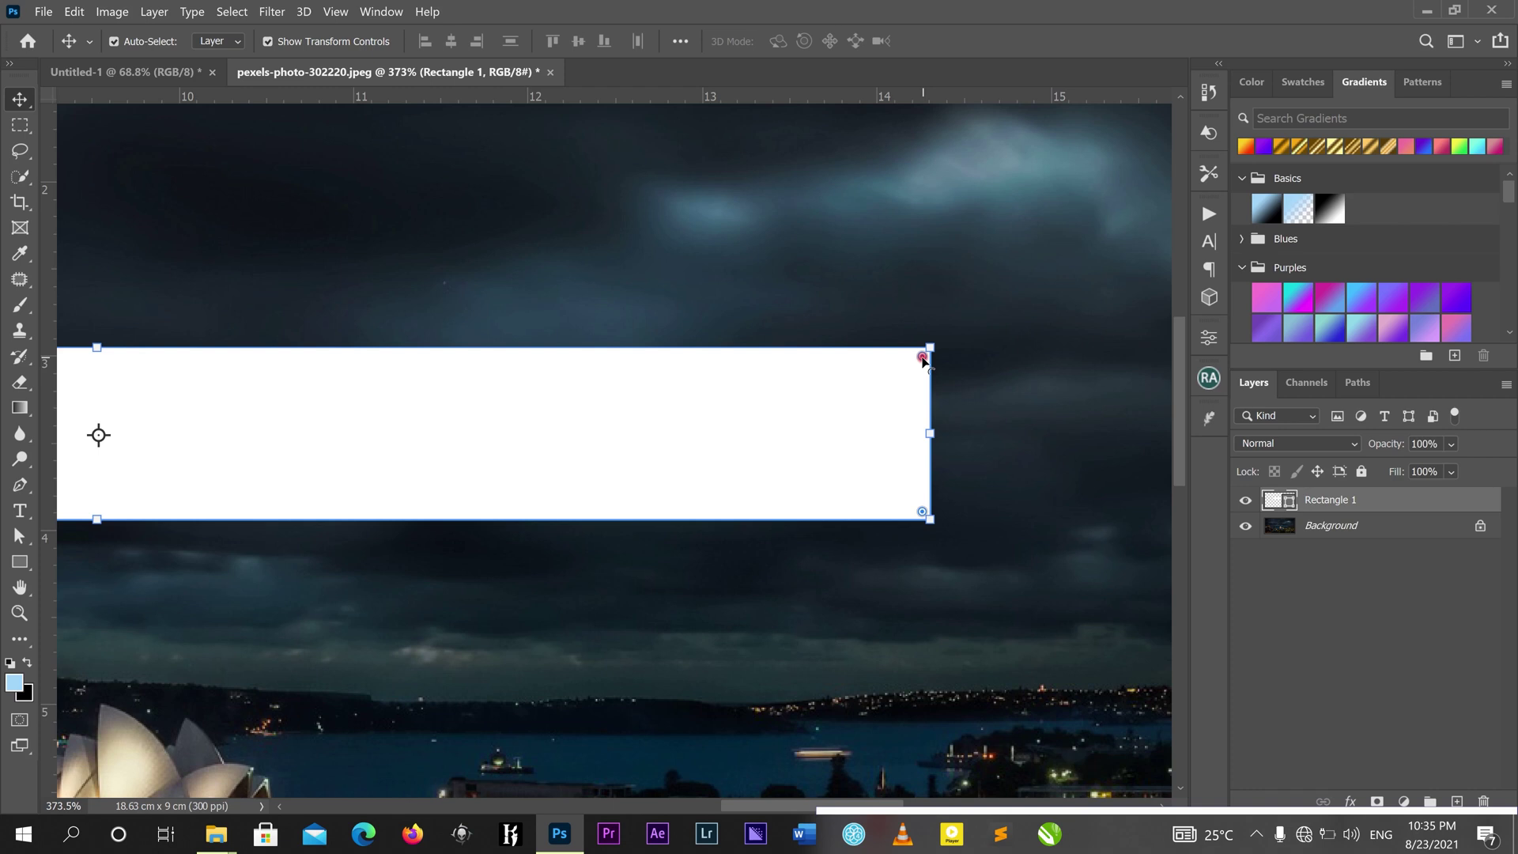
pyautogui.moveTo(922, 360)
pyautogui.mouseDown()
pyautogui.moveTo(835, 364)
pyautogui.moveTo(930, 371)
pyautogui.mouseUp()
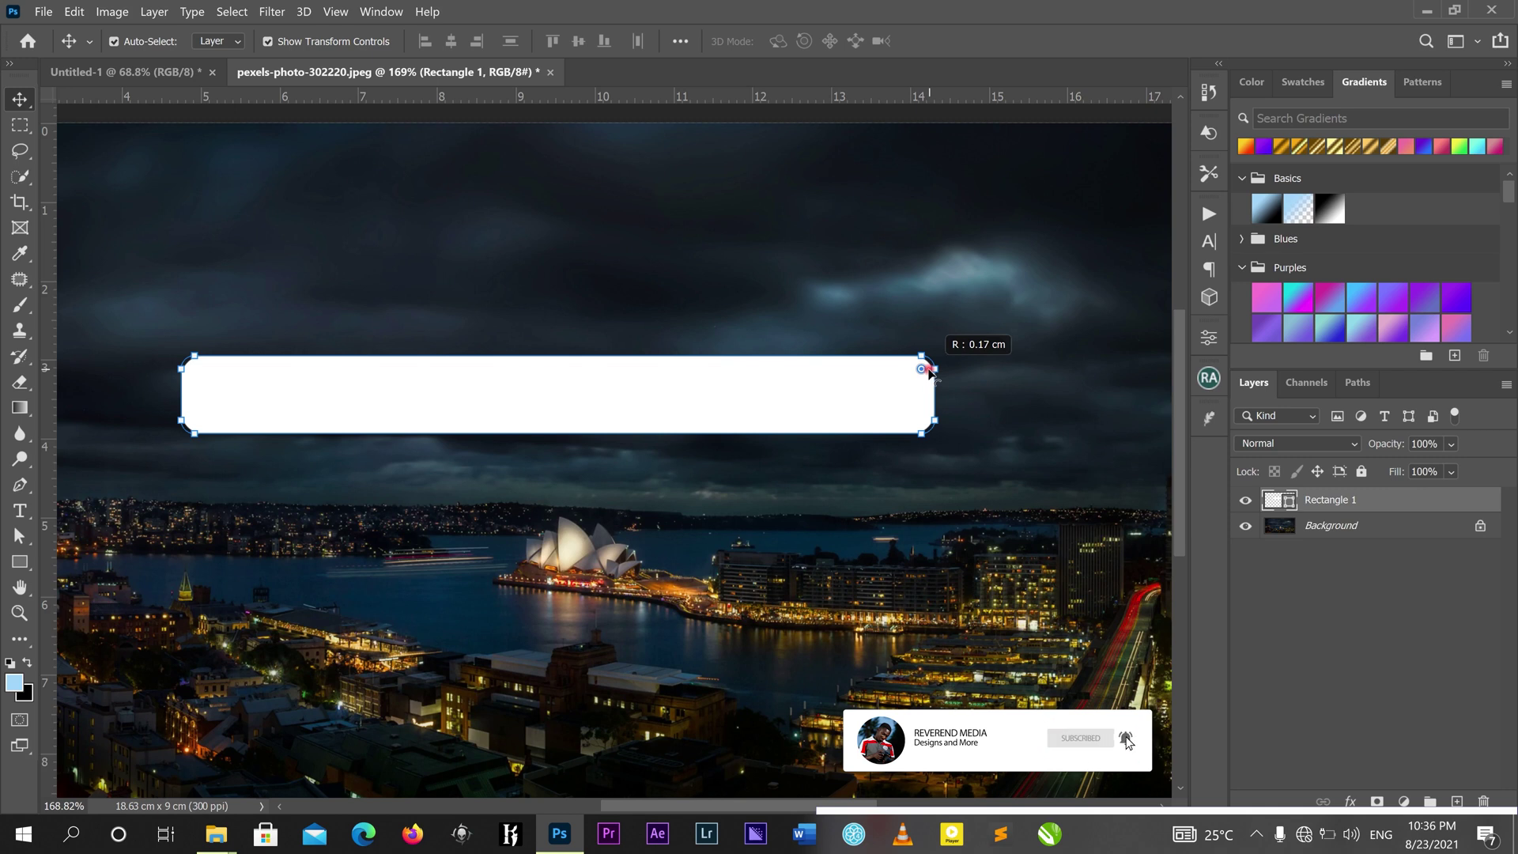
pyautogui.moveTo(931, 371)
pyautogui.mouseDown()
pyautogui.moveTo(909, 387)
pyautogui.moveTo(933, 368)
pyautogui.mouseUp()
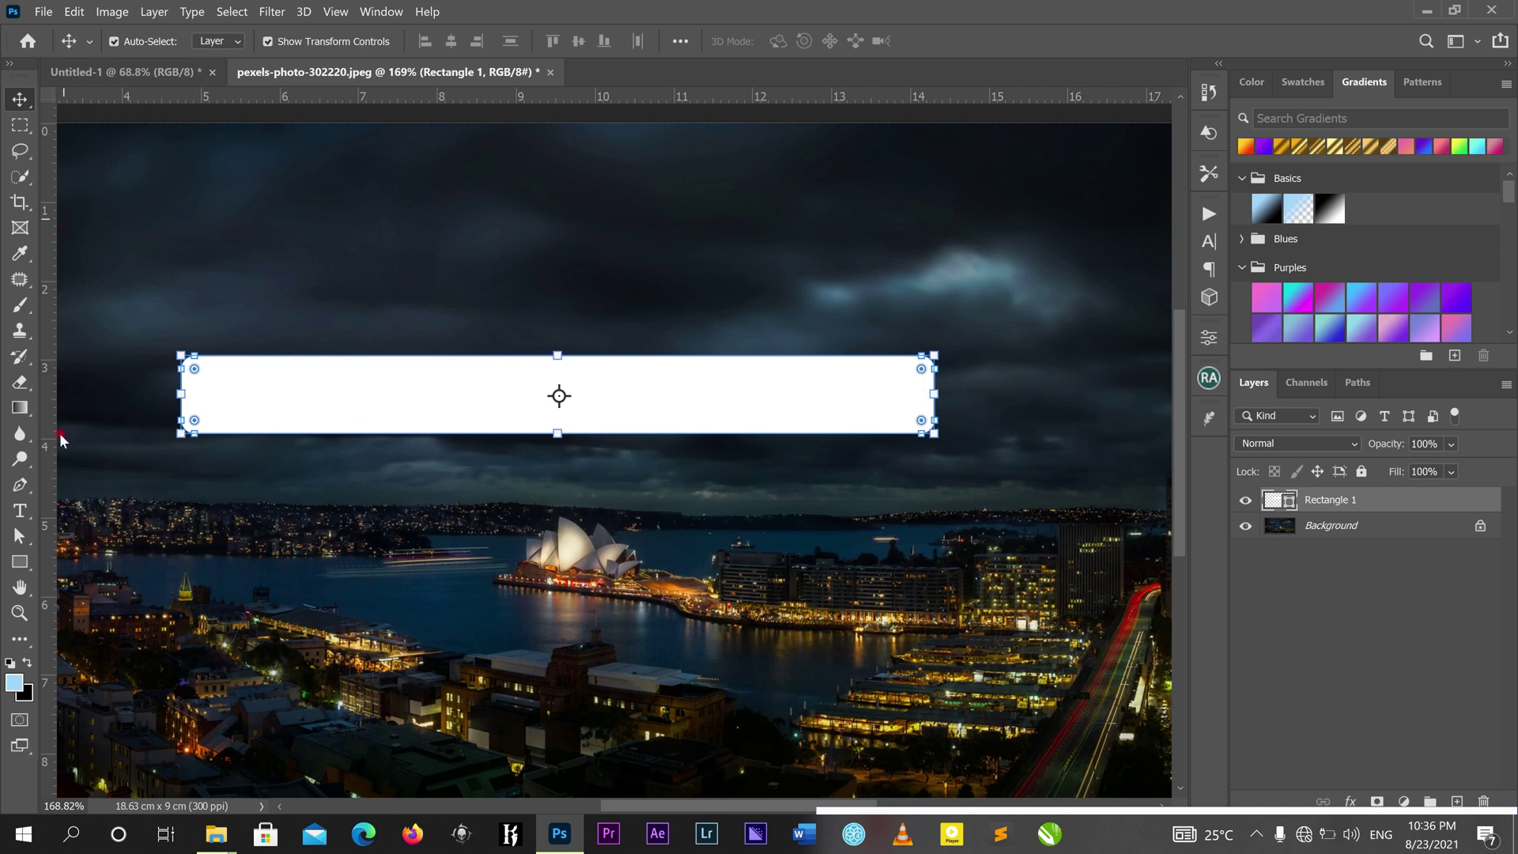
# - Increase the linked corner radii of the rectangle to 0.34 cm in its shape properties
pyautogui.click(19, 561)
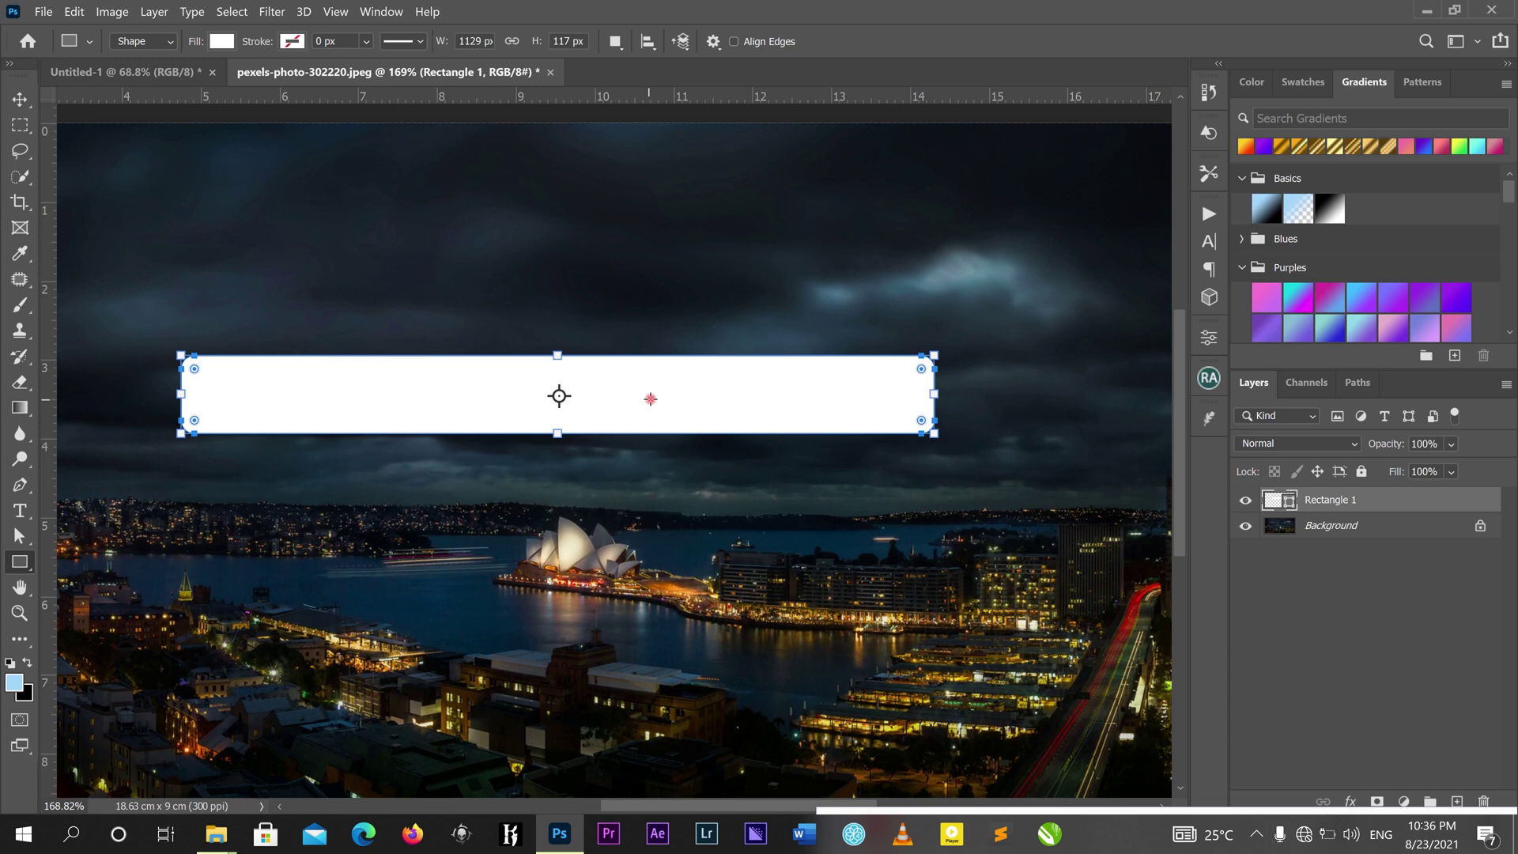
pyautogui.click(1212, 340)
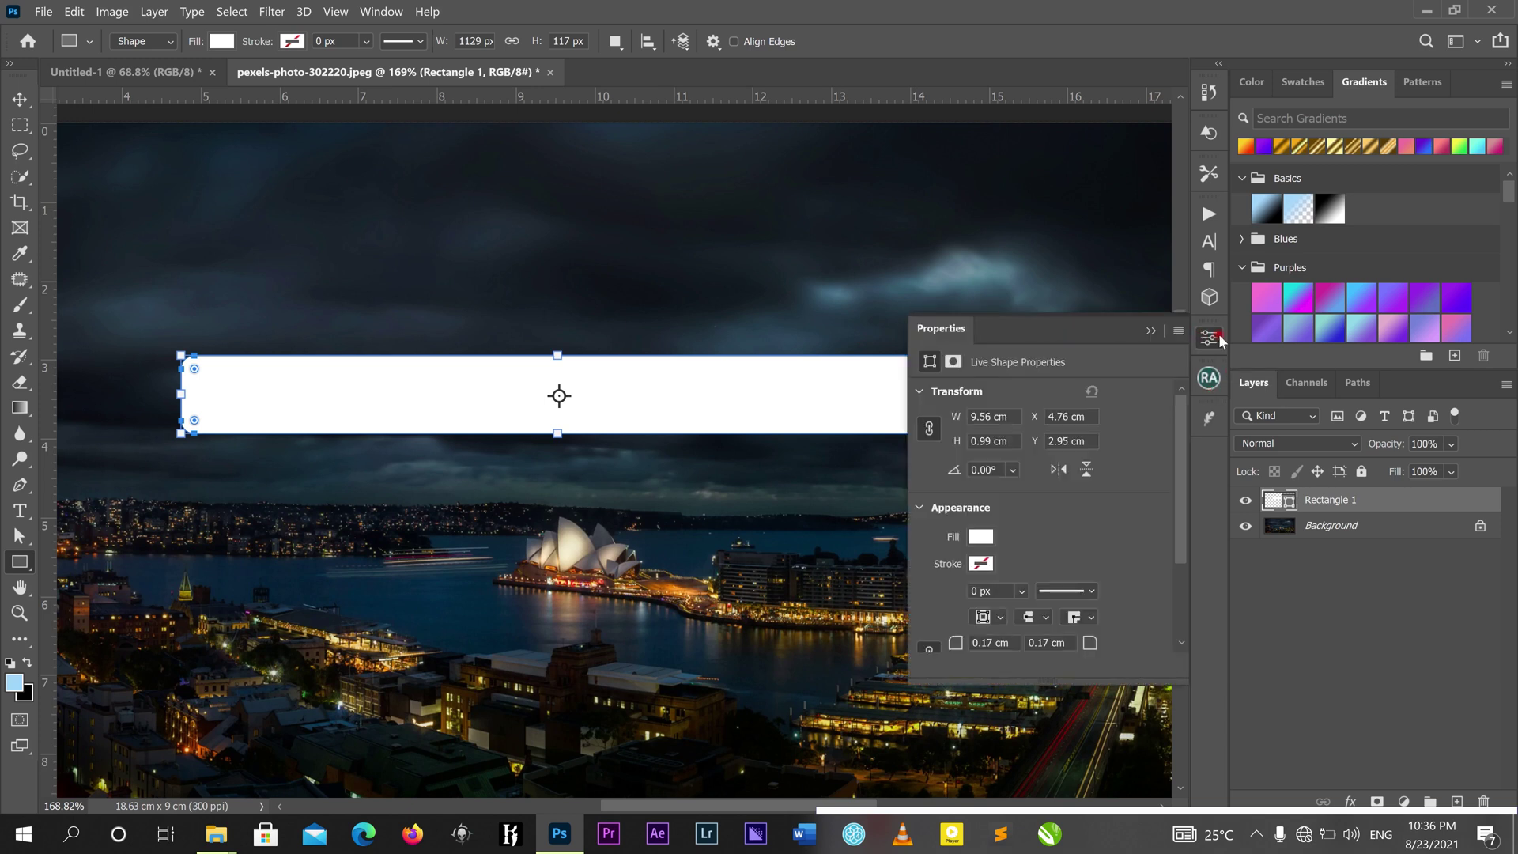
pyautogui.moveTo(1183, 466); pyautogui.dragTo(1185, 538)
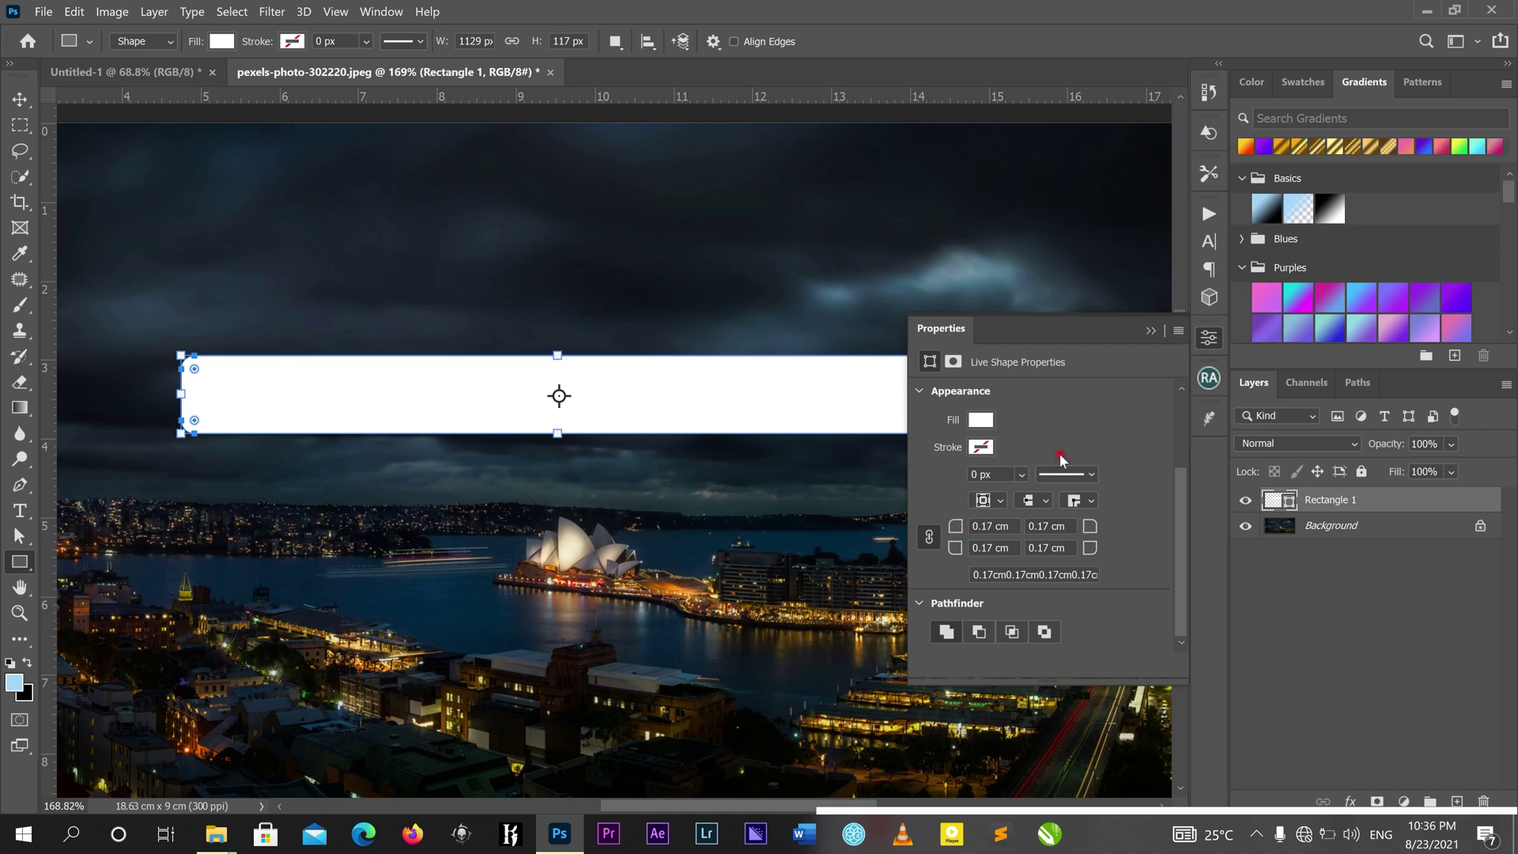
pyautogui.moveTo(957, 526)
pyautogui.mouseDown()
pyautogui.moveTo(1014, 527)
pyautogui.moveTo(968, 529)
pyautogui.mouseUp()
pyautogui.moveTo(1059, 528); pyautogui.dragTo(1072, 532)
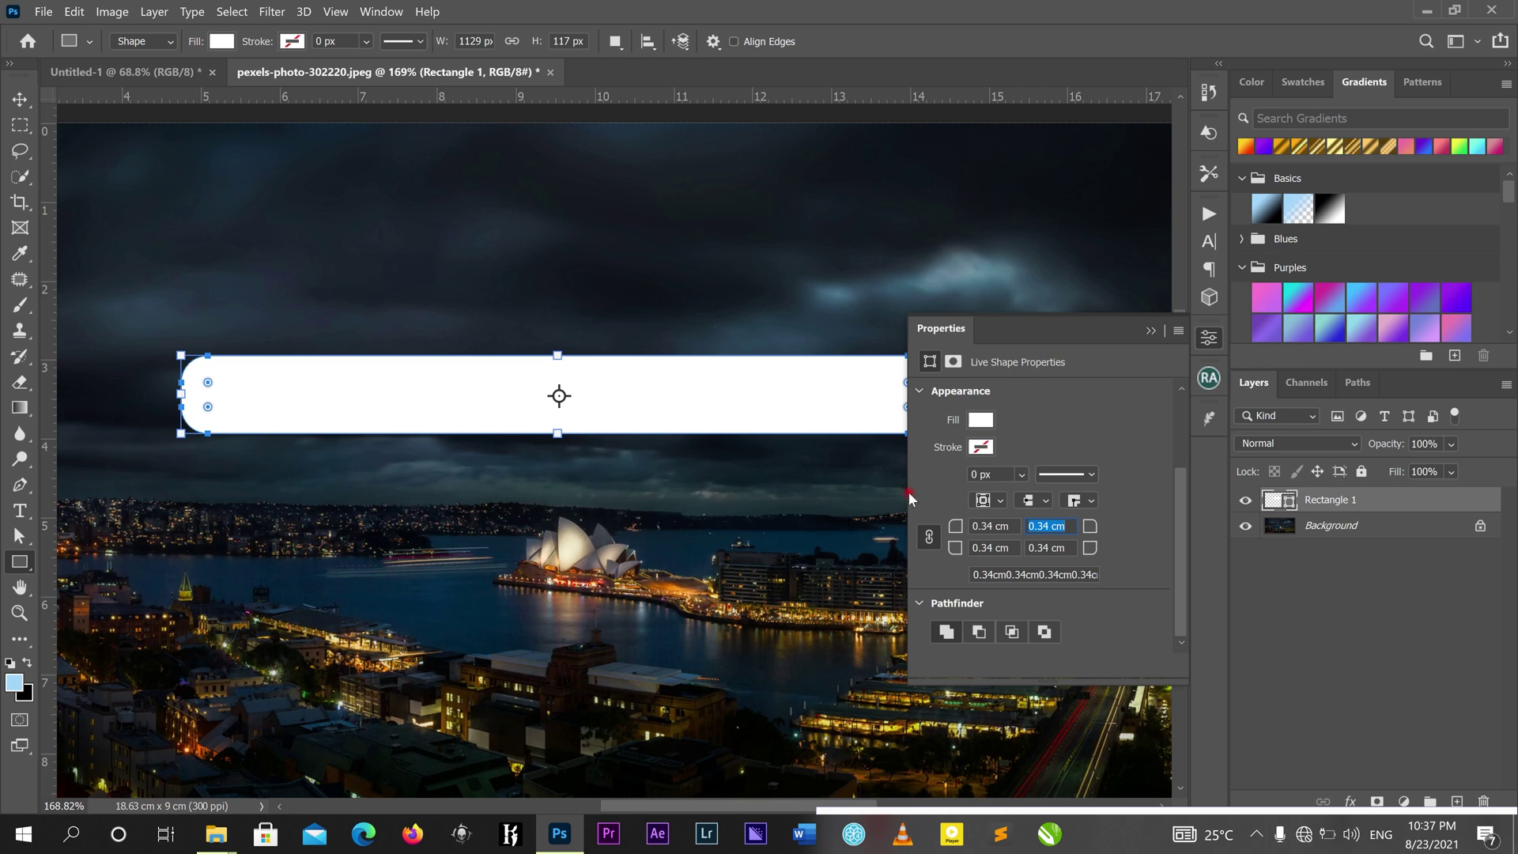
pyautogui.click(20, 98)
pyautogui.scroll(-2, 405, 506)
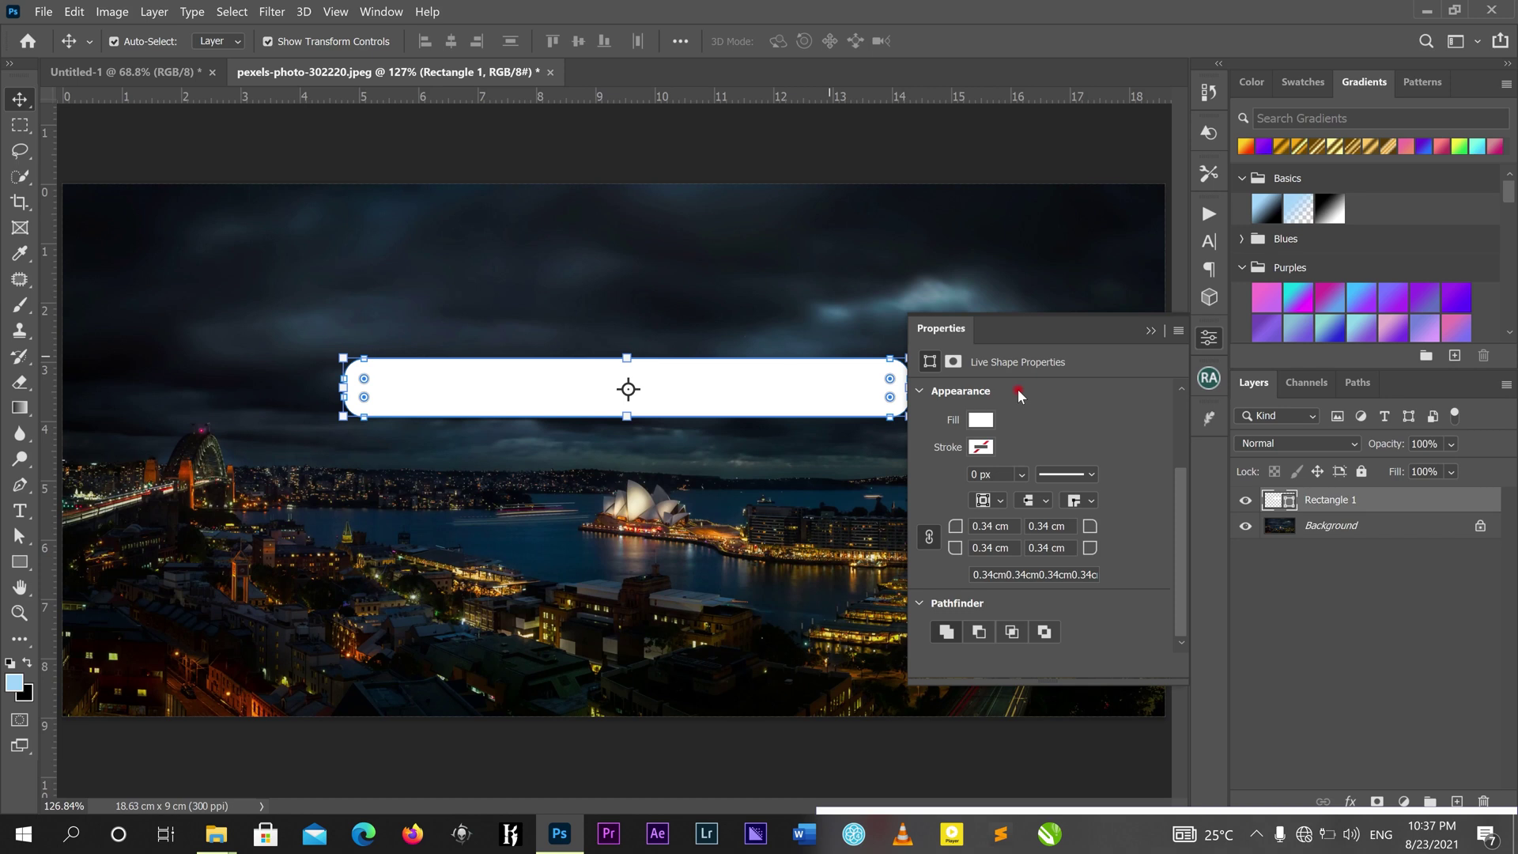
pyautogui.click(1151, 332)
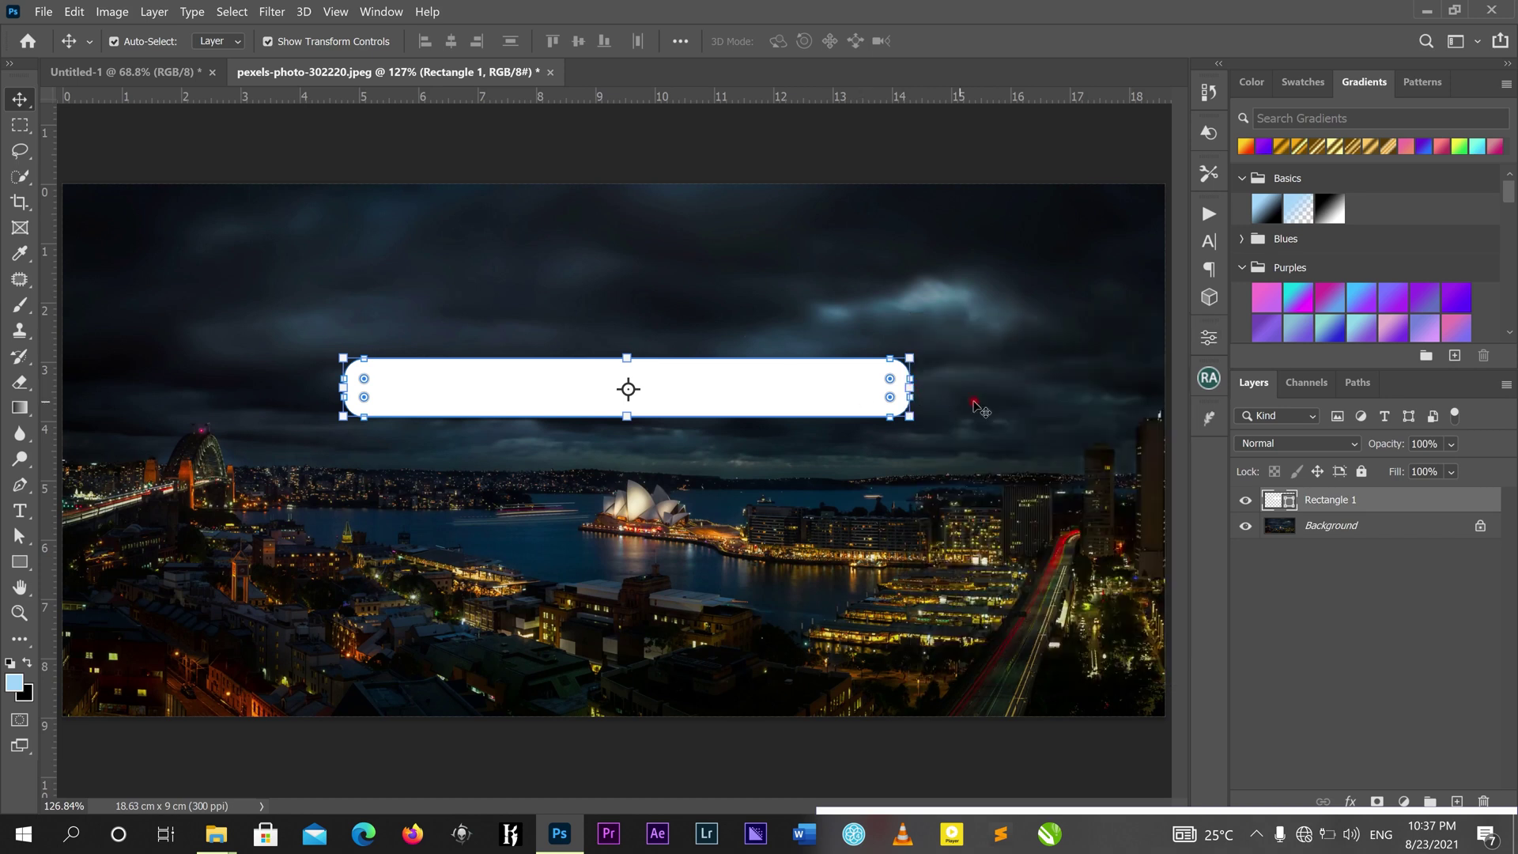
# - Unlink the rectangle's corner radii and enlarge only the upper-right one to 0.78 cm, with the others at 0.21 cm
pyautogui.click(981, 407)
pyautogui.click(902, 375)
pyautogui.click(1206, 341)
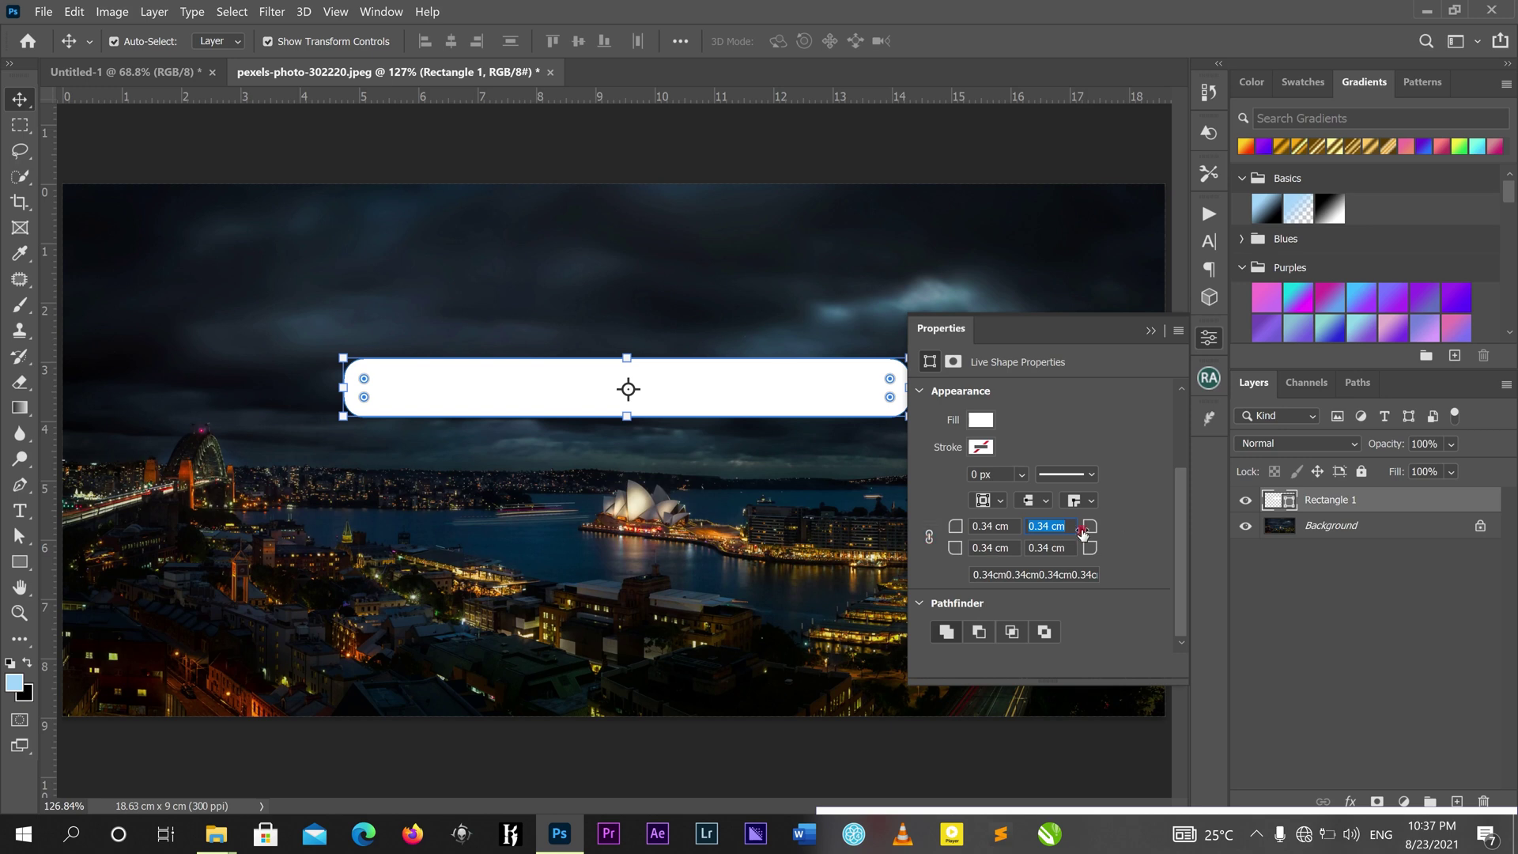
pyautogui.moveTo(1090, 526); pyautogui.dragTo(1186, 518)
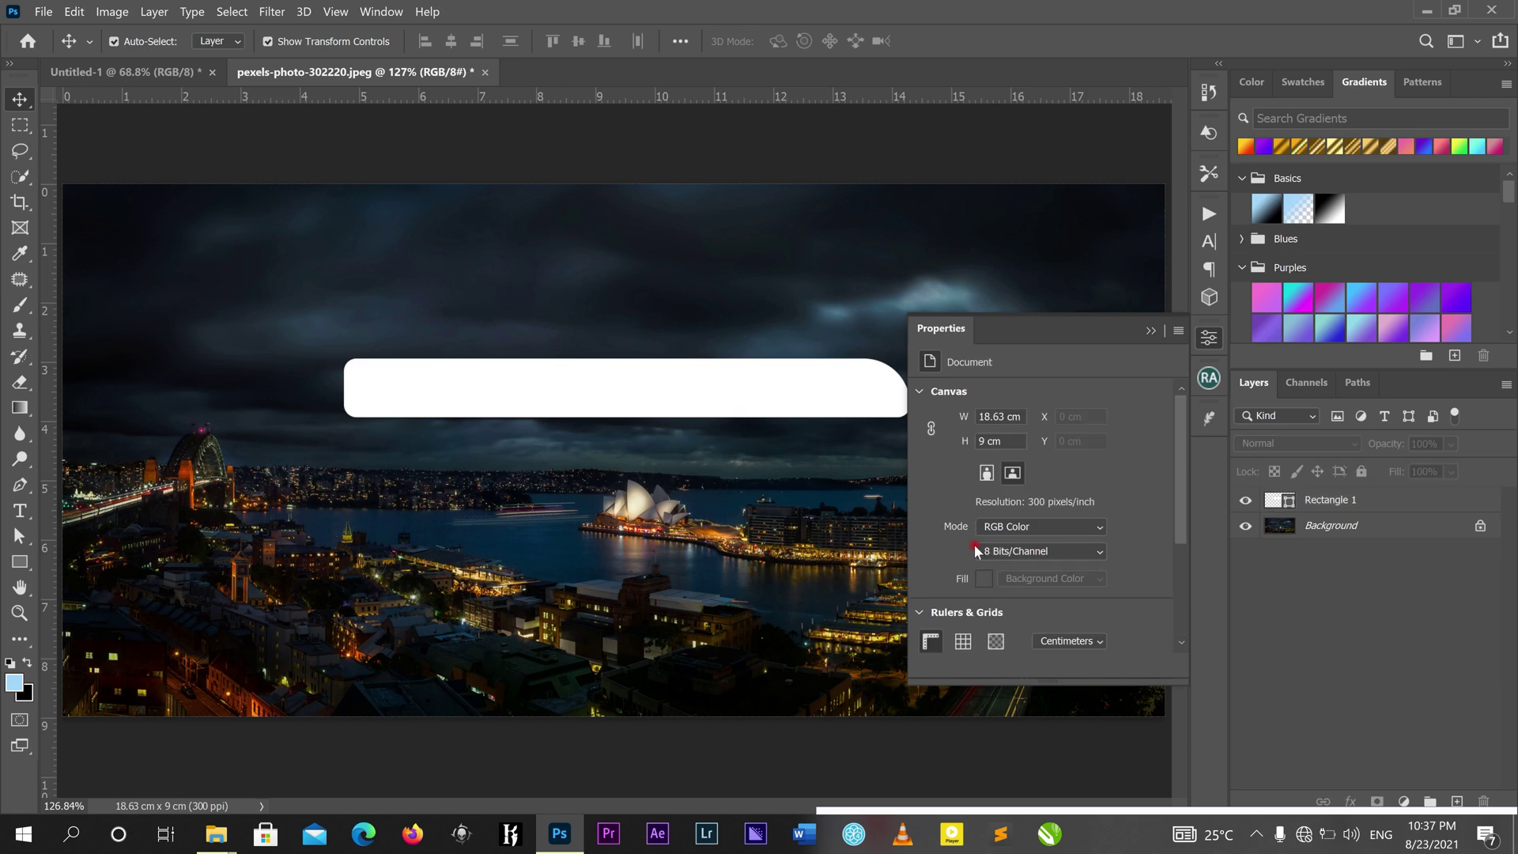
# - Reselect the rectangle and enter 0.78 cm as its upper-right corner radius
pyautogui.click(671, 399)
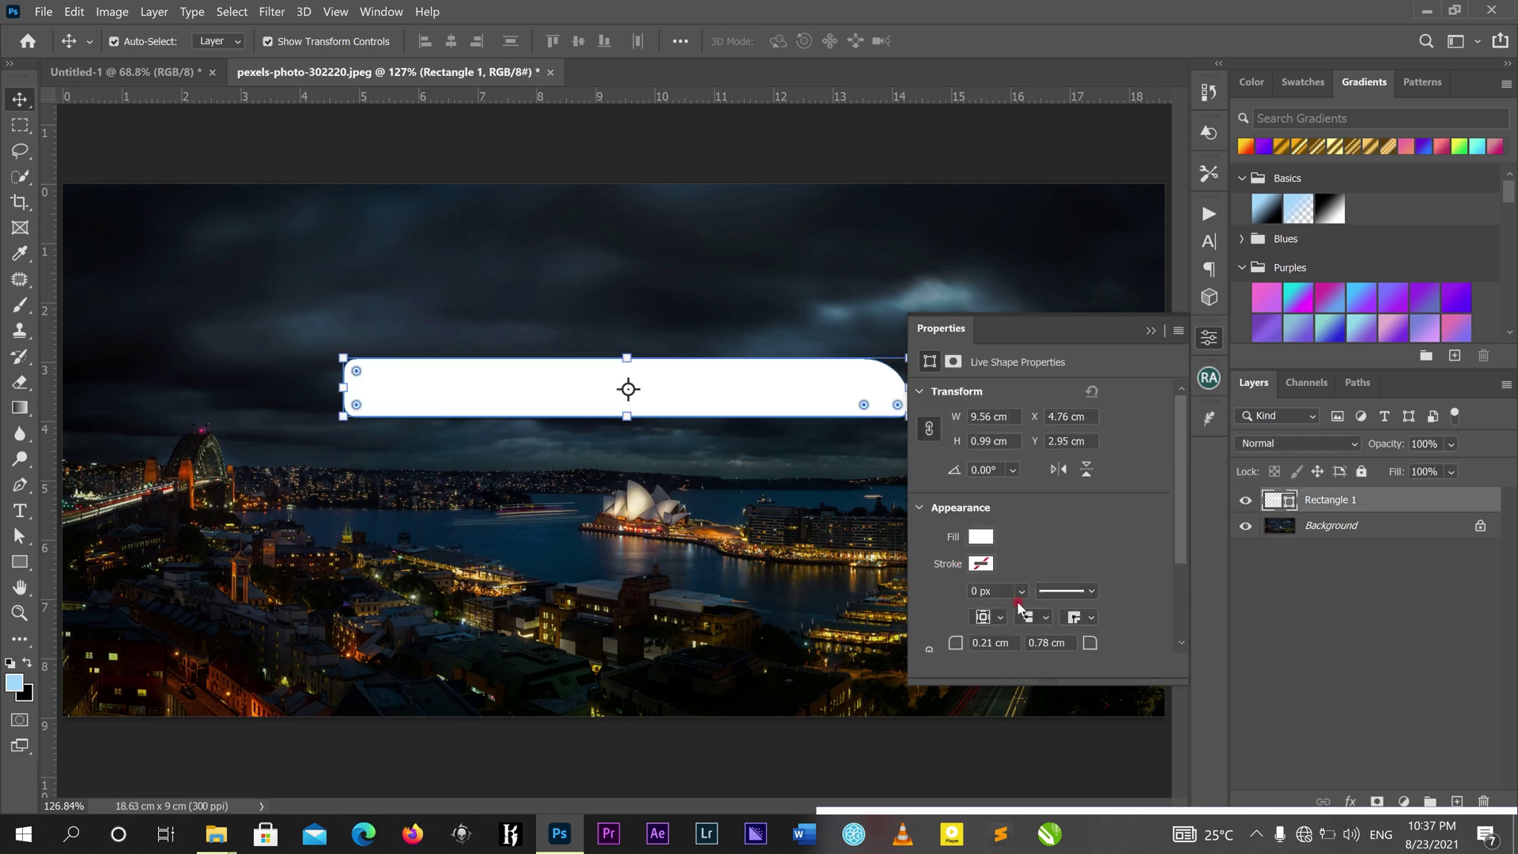
pyautogui.scroll(-1, 1143, 530)
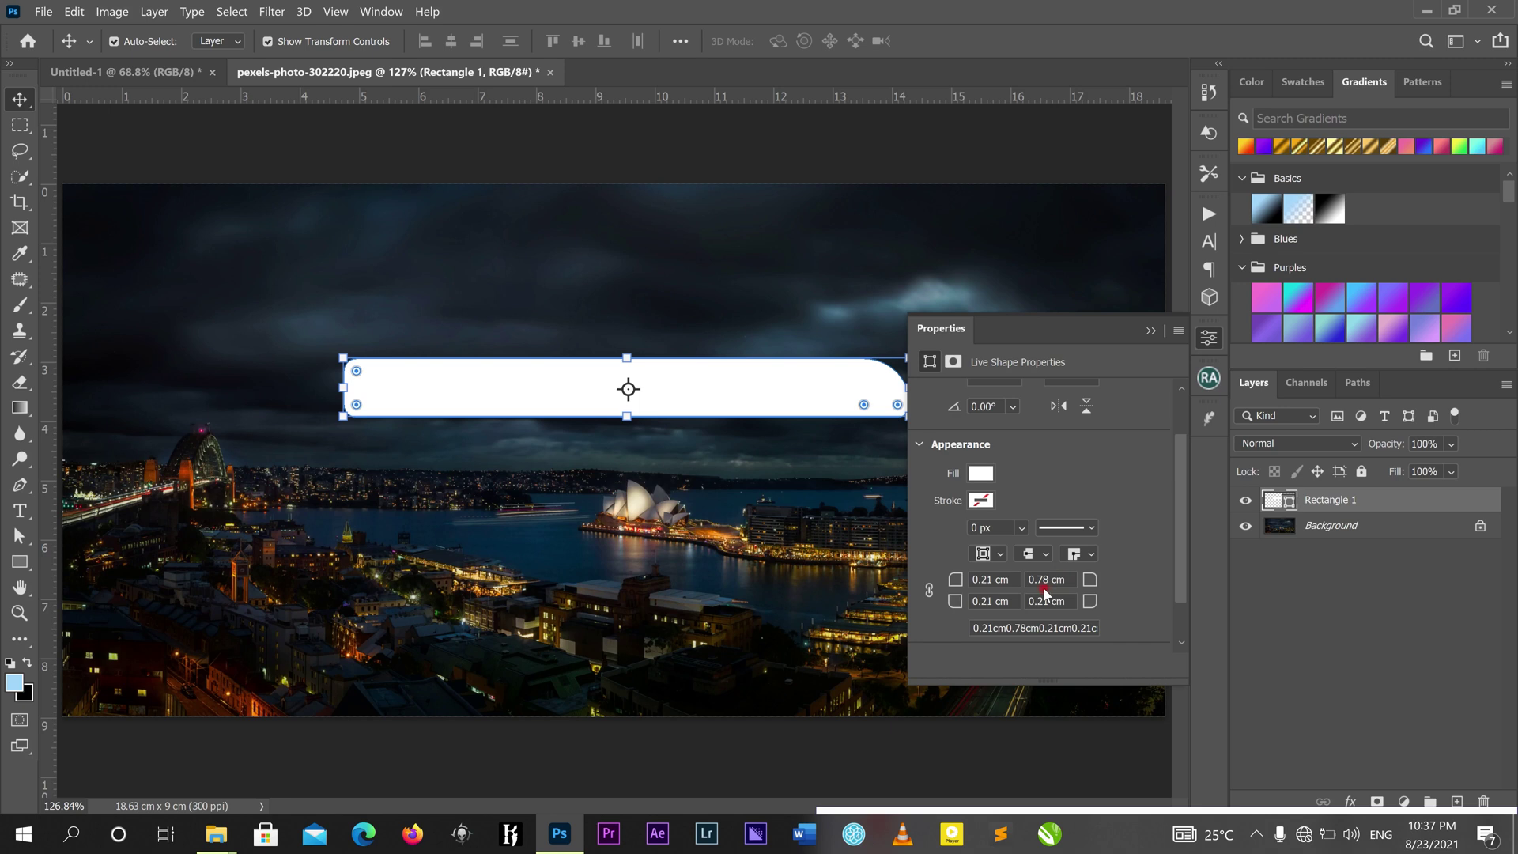
pyautogui.scroll(-1, 1044, 590)
pyautogui.click(1044, 580)
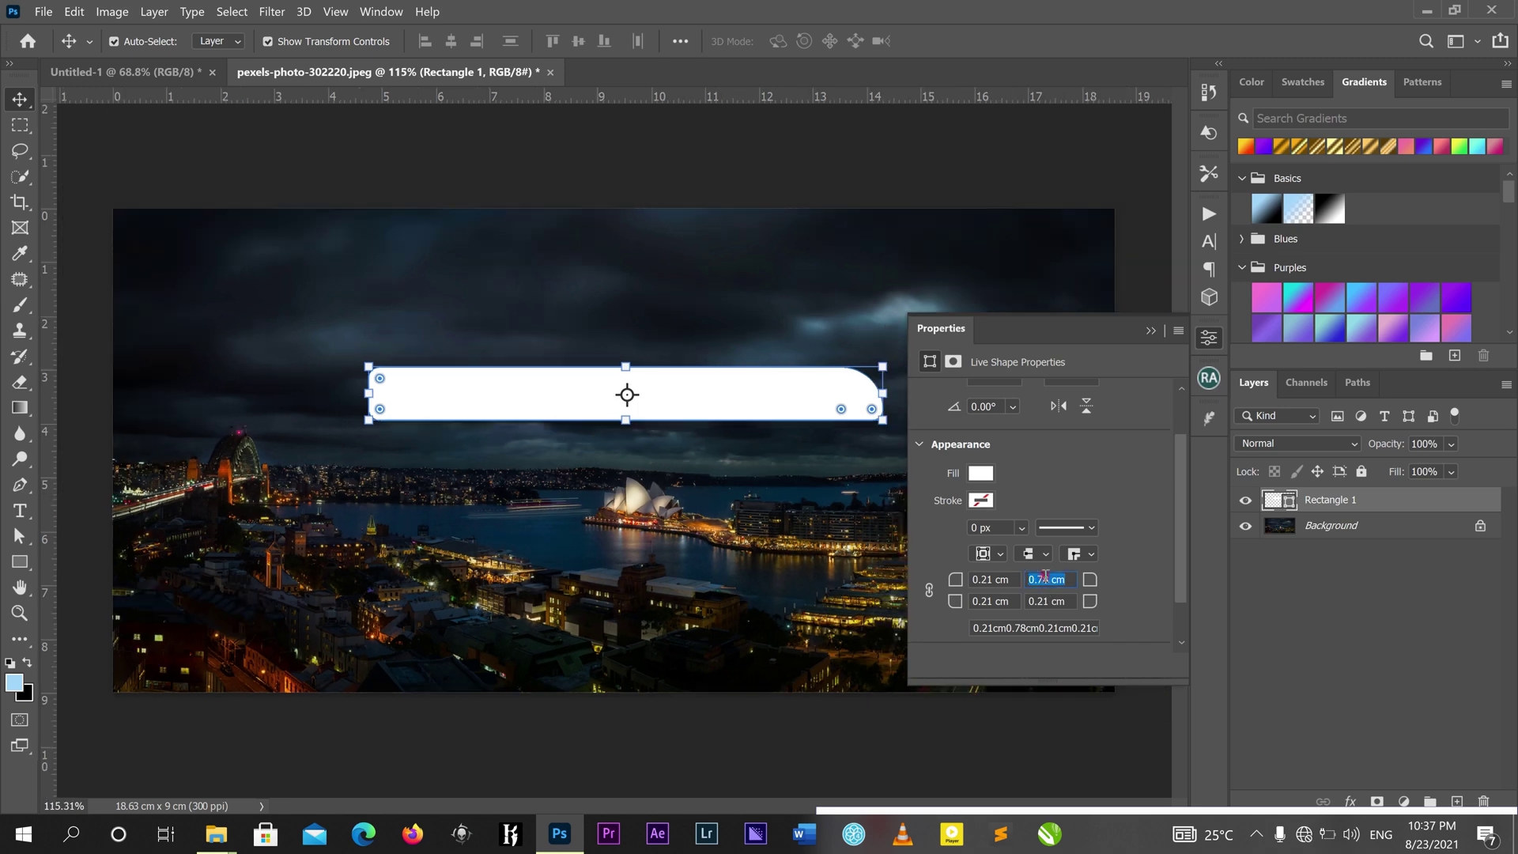
pyautogui.doubleClick(1048, 578)
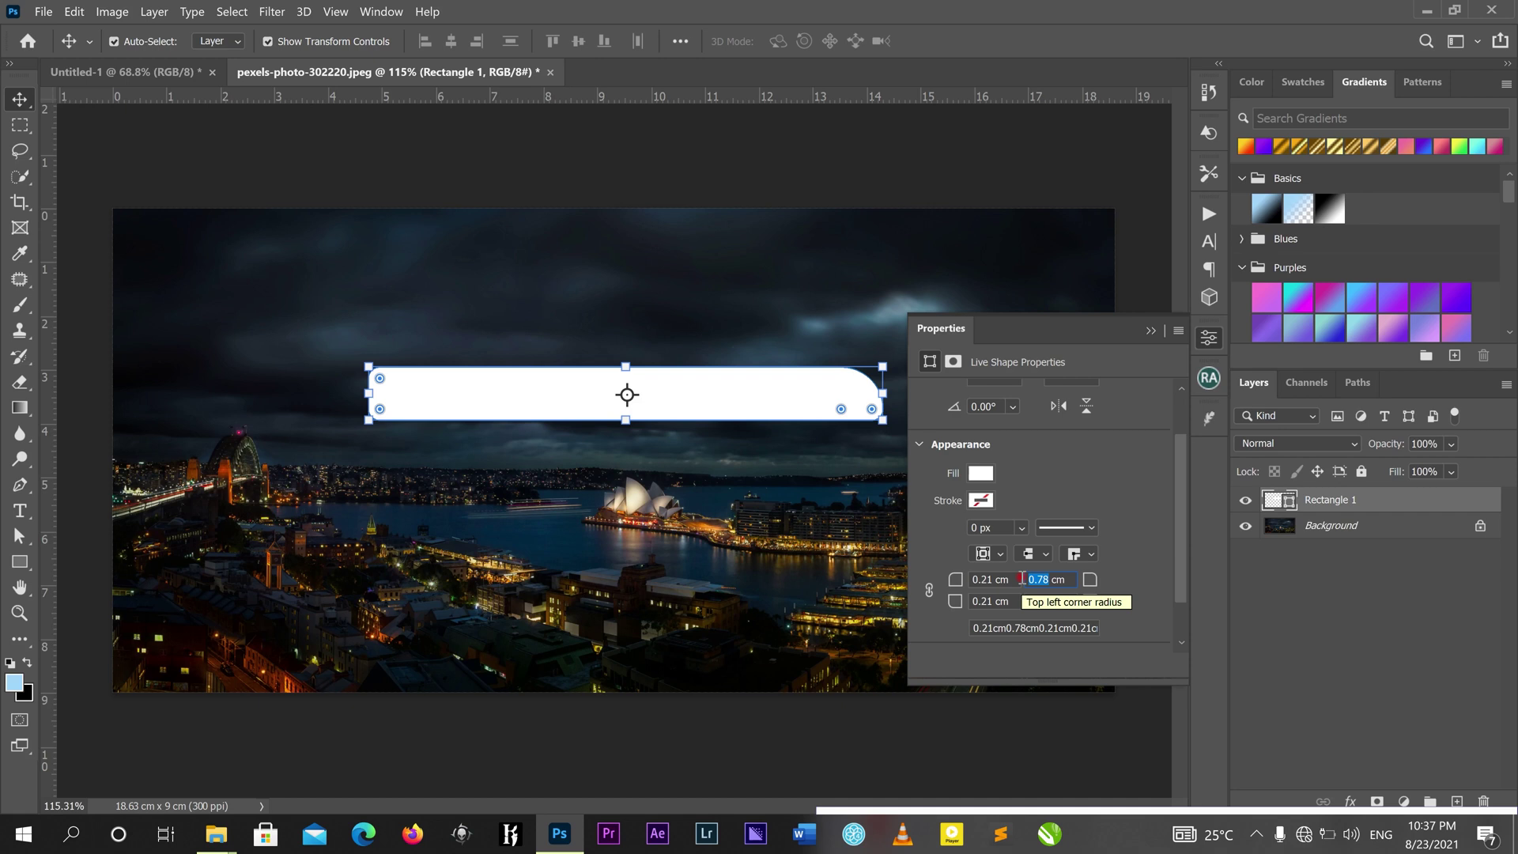
pyautogui.write('0.78')
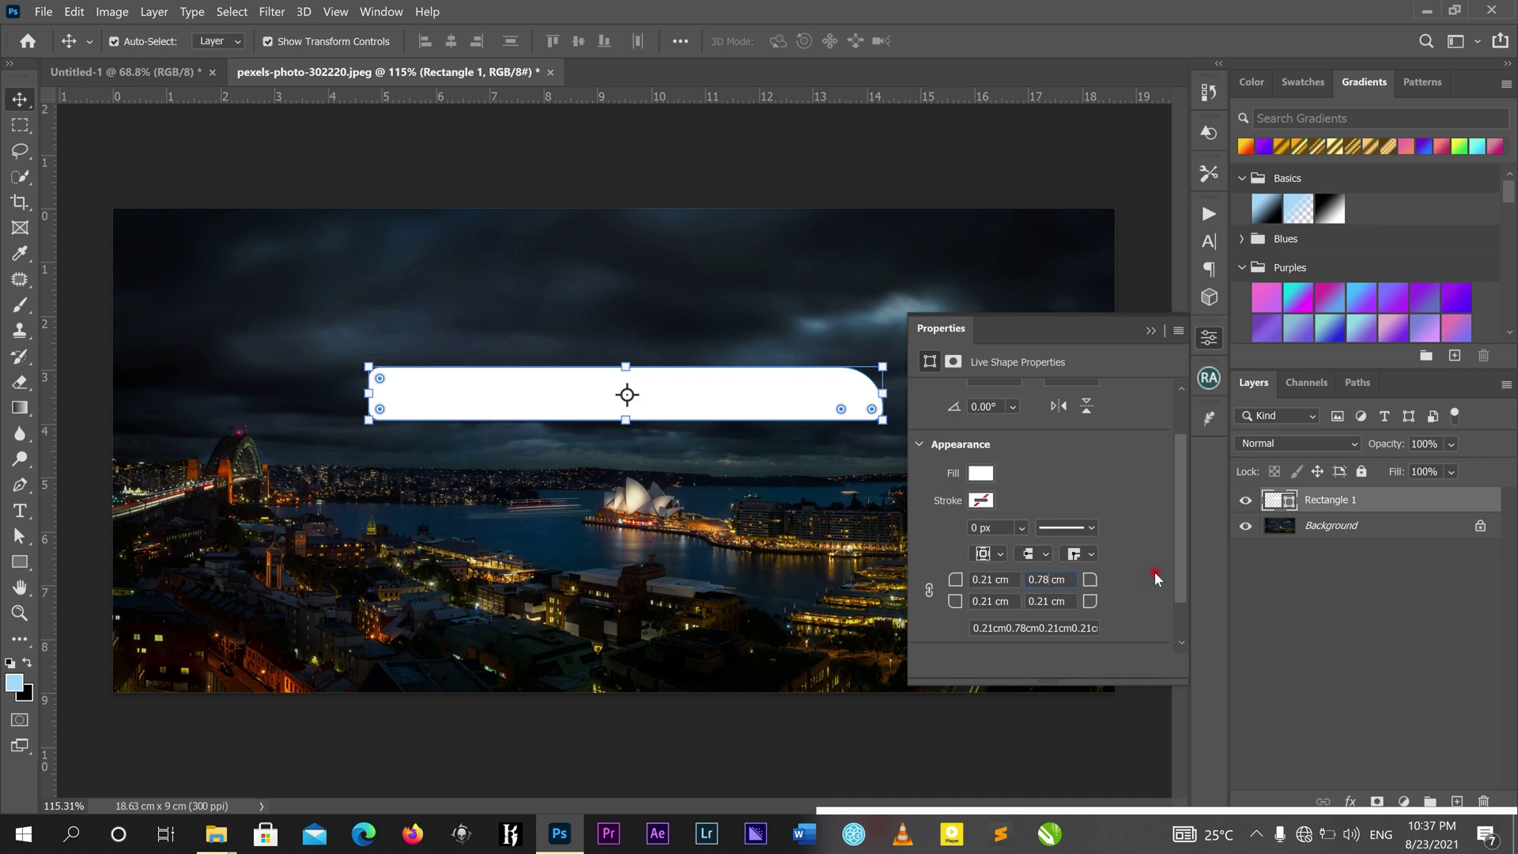
pyautogui.press('Return')
# - Reduce the upper-right corner radius to about 0.18 cm on the canvas, and delete the rectangle
pyautogui.moveTo(840, 409); pyautogui.dragTo(874, 377)
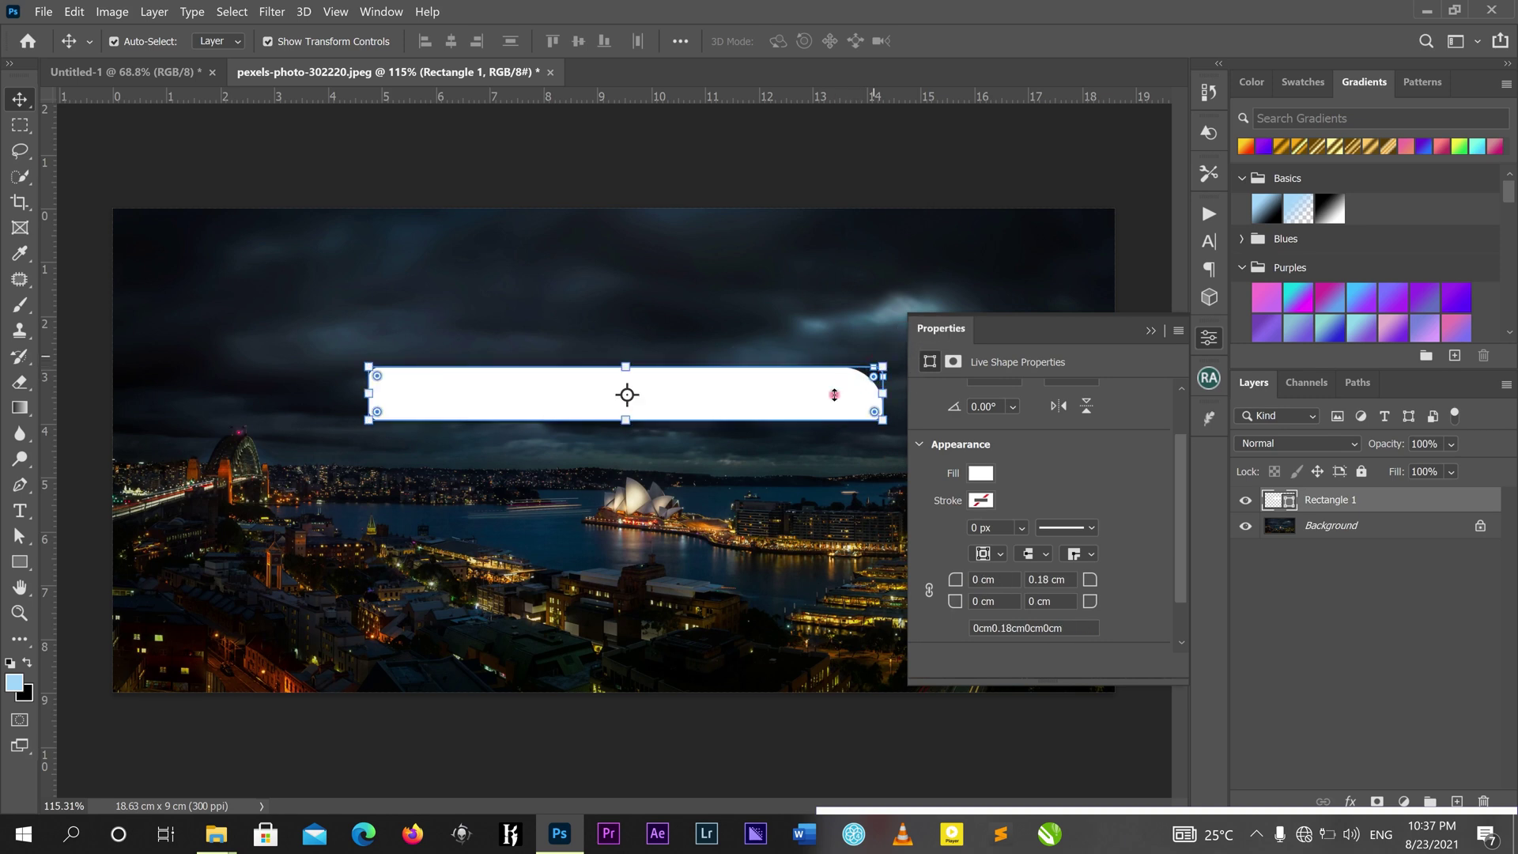
pyautogui.click(1152, 332)
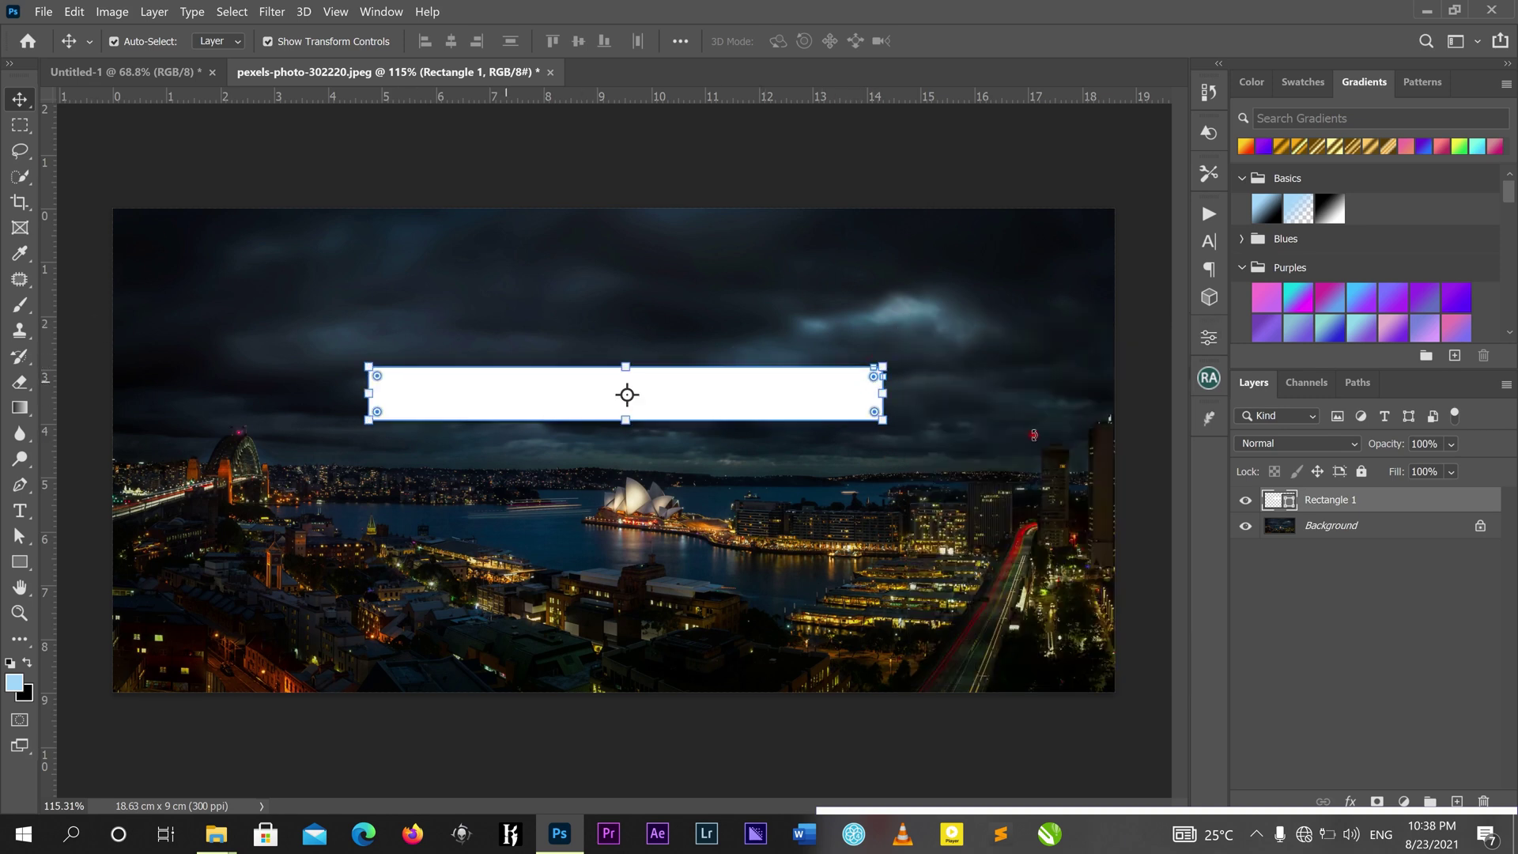
pyautogui.click(20, 101)
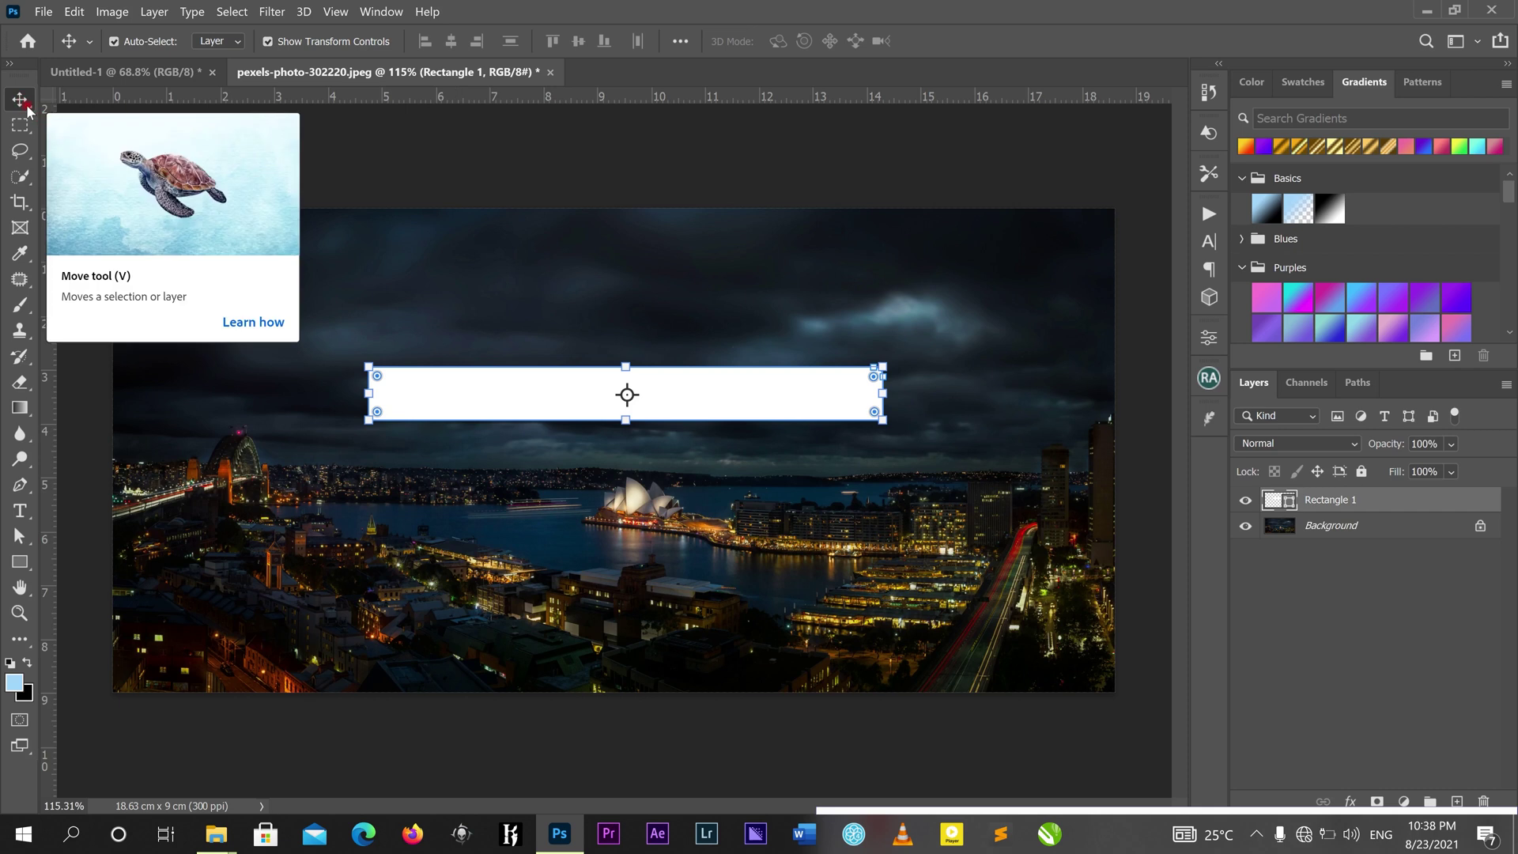
pyautogui.press('Delete')
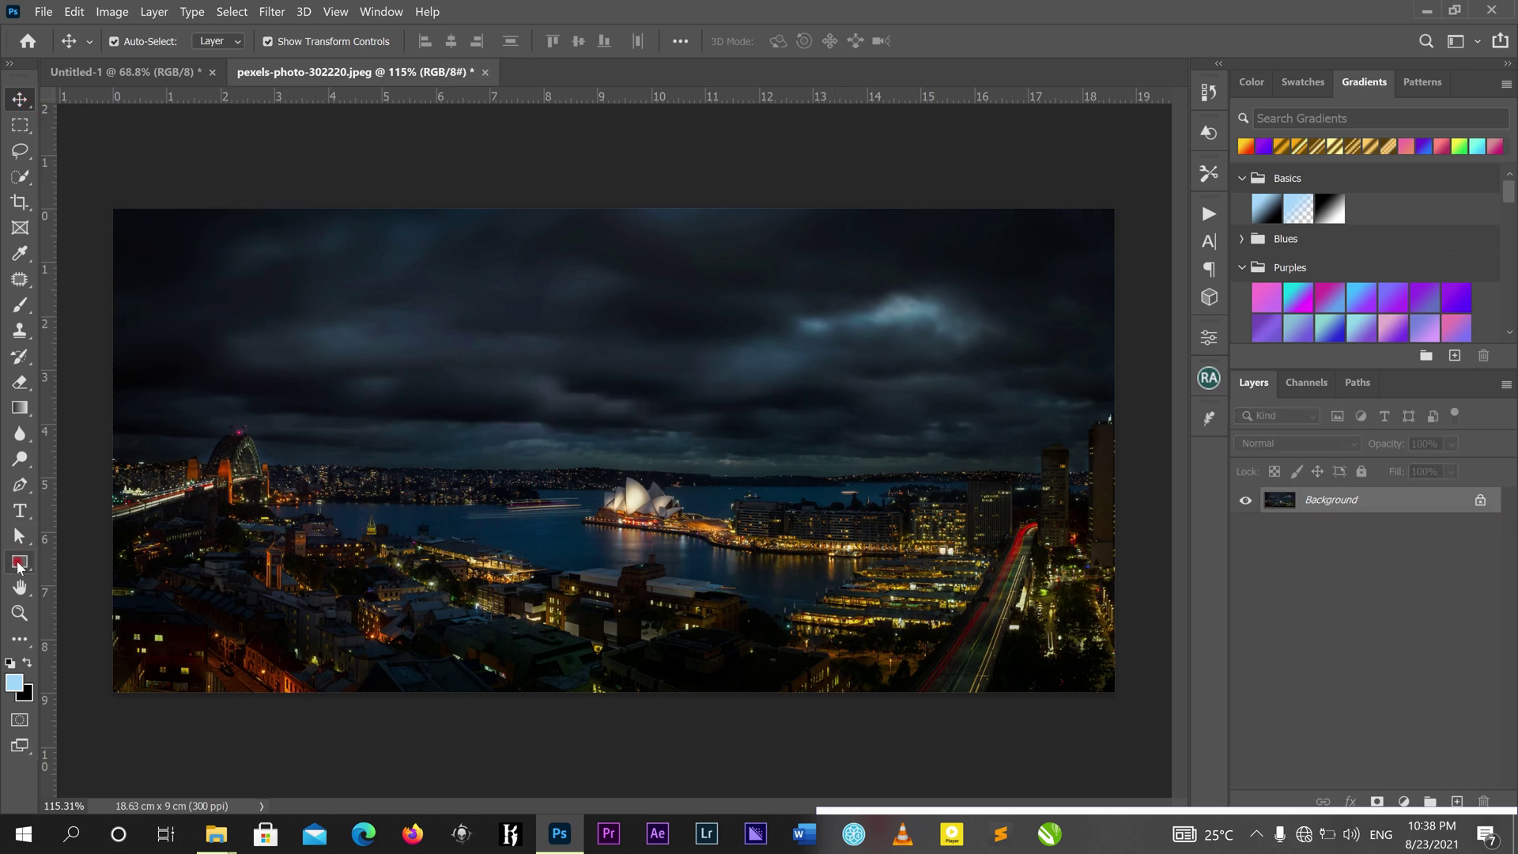
# - Draw a new wide rectangle about 8.69 × 0.86 cm across the sky above the opera house
pyautogui.click(18, 562)
pyautogui.moveTo(408, 384); pyautogui.dragTo(875, 429)
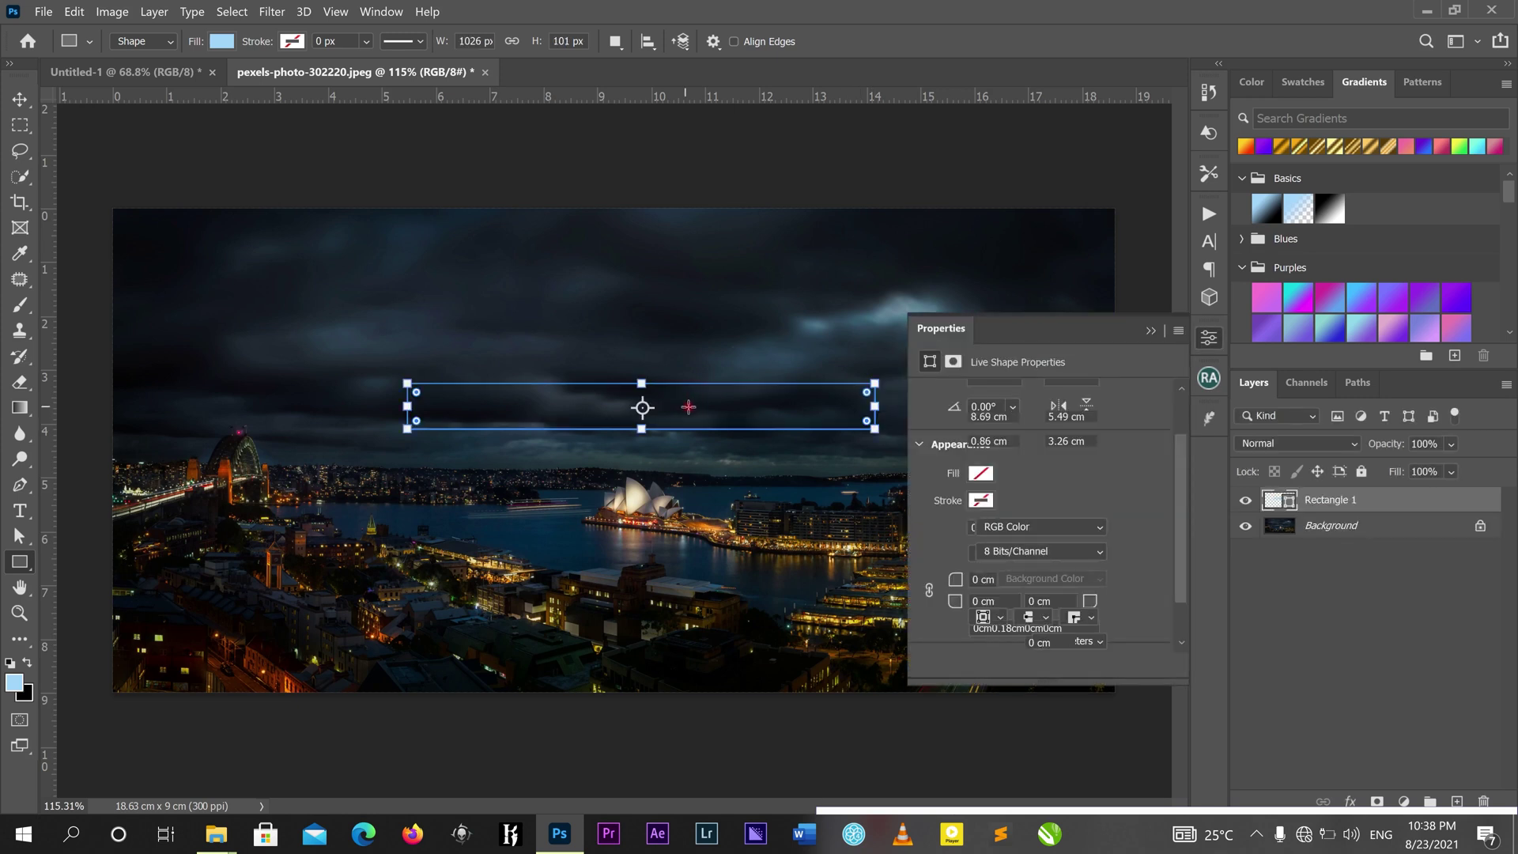
# - Move the wide rectangle left across the sky to about X 4.81 cm, keeping its height in the image
pyautogui.click(19, 99)
pyautogui.moveTo(676, 400); pyautogui.dragTo(632, 401)
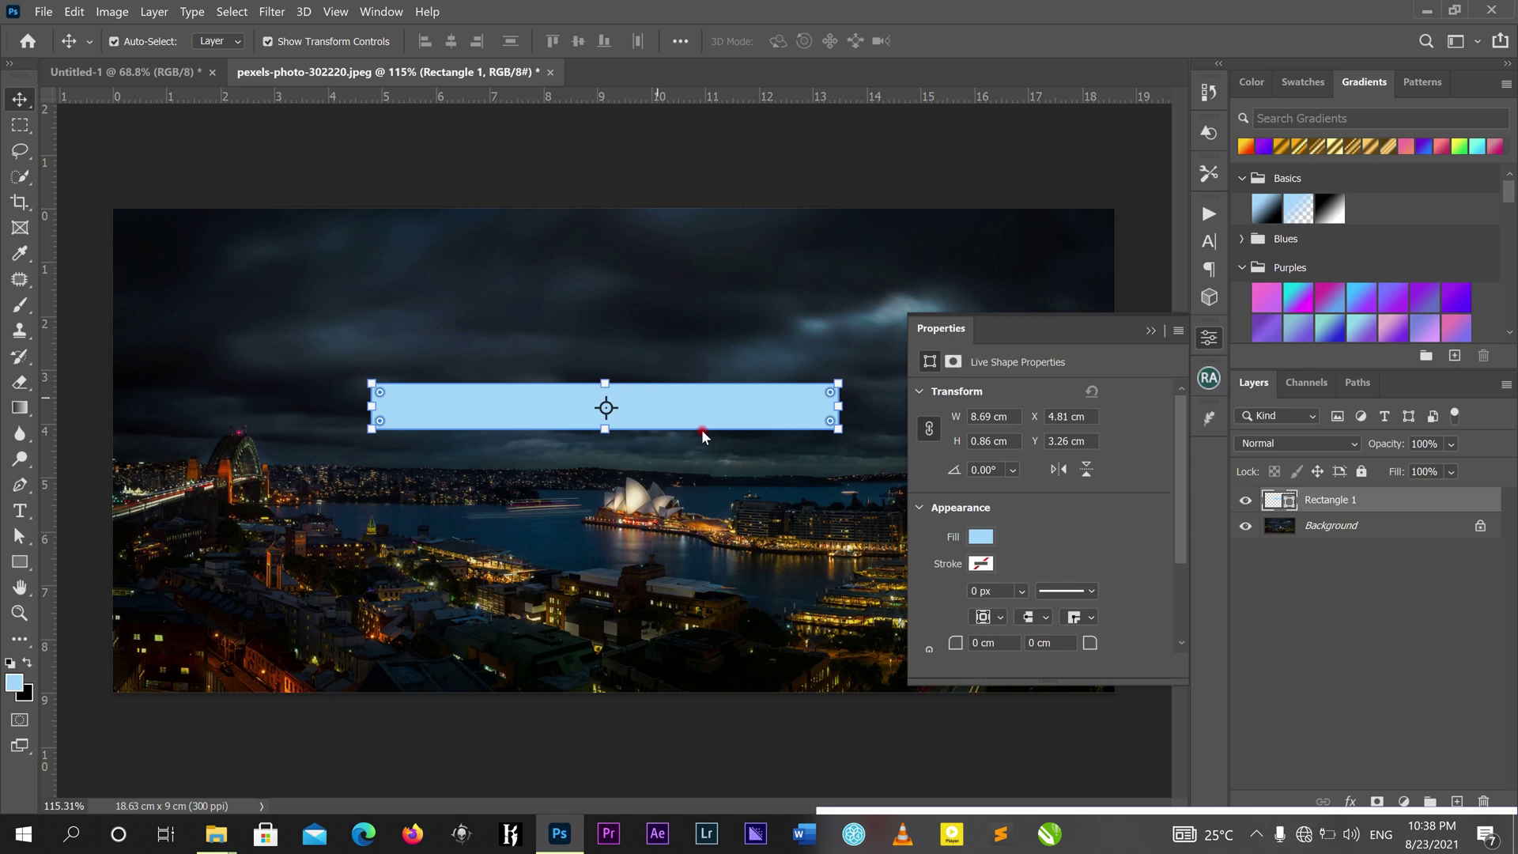
pyautogui.scroll(1, 709, 430)
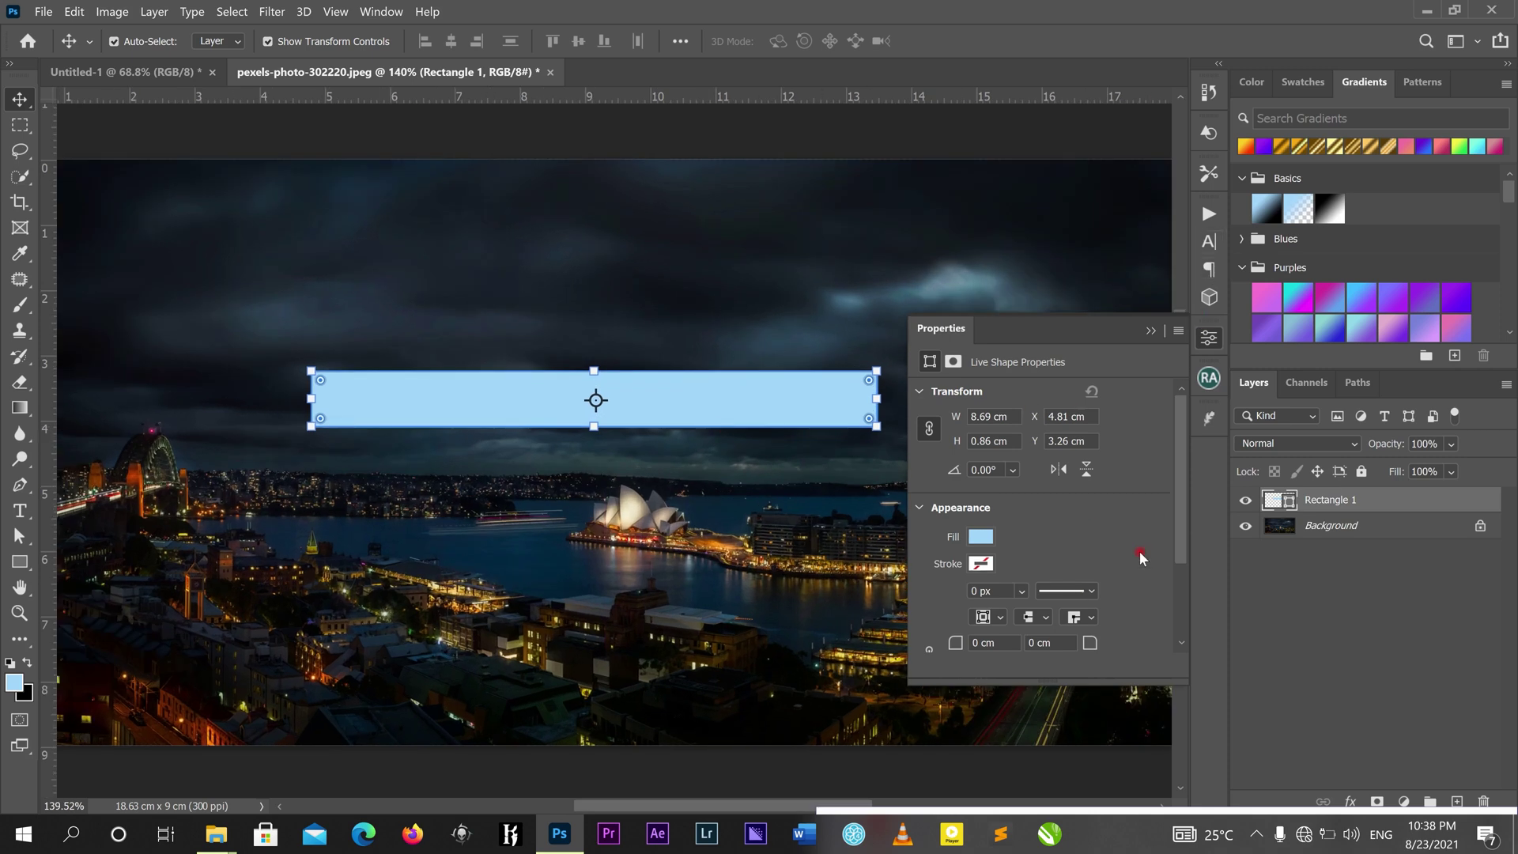
# - Link the rectangle's corner radii and round all four corners to 0.14 cm
pyautogui.scroll(-1, 1179, 518)
pyautogui.scroll(-3, 1180, 522)
pyautogui.click(929, 560)
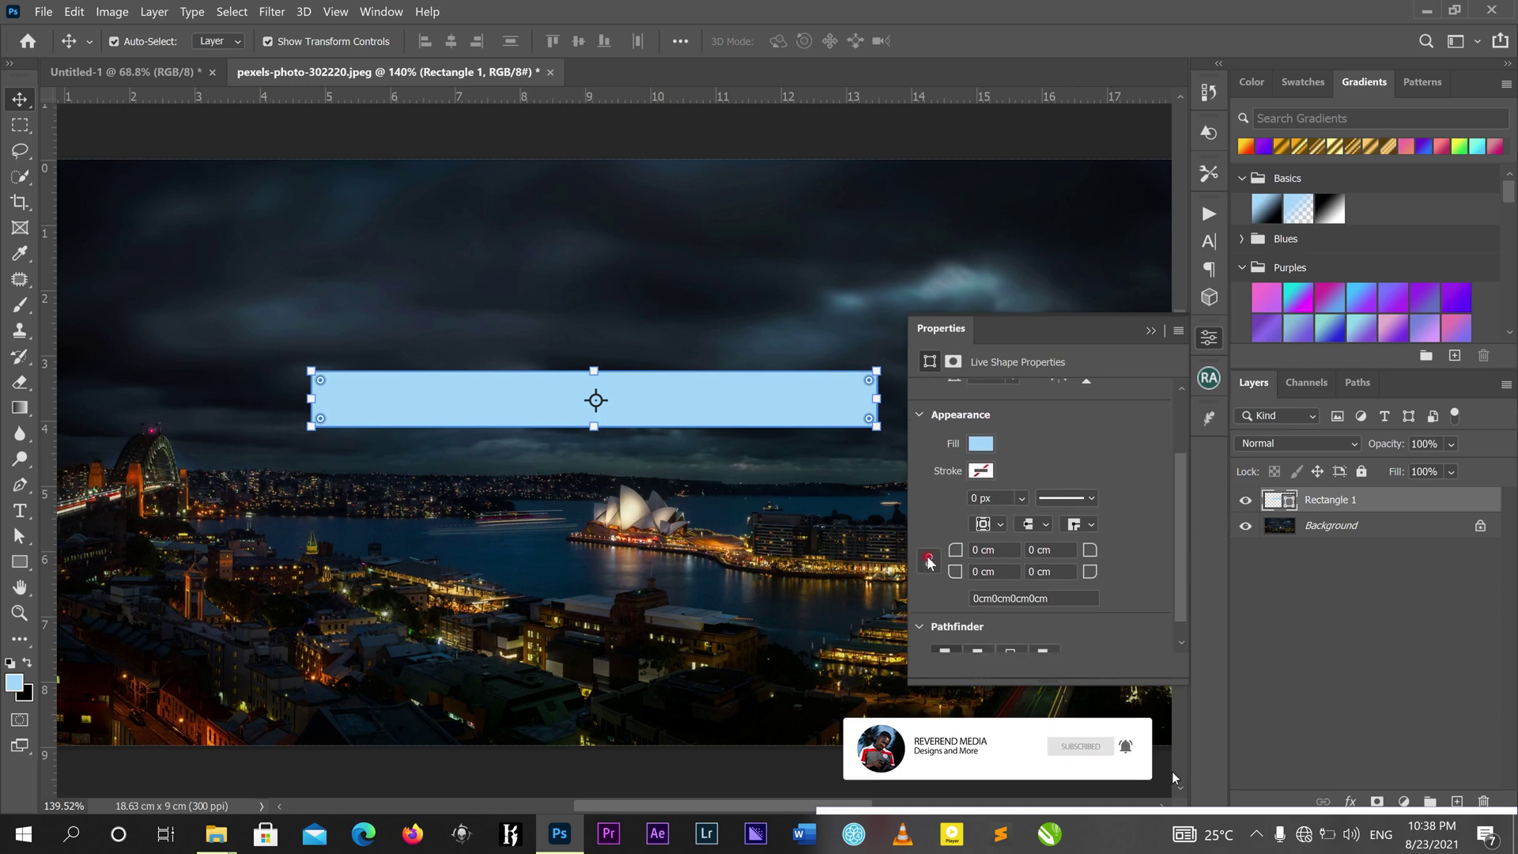
pyautogui.moveTo(1095, 551); pyautogui.dragTo(1107, 547)
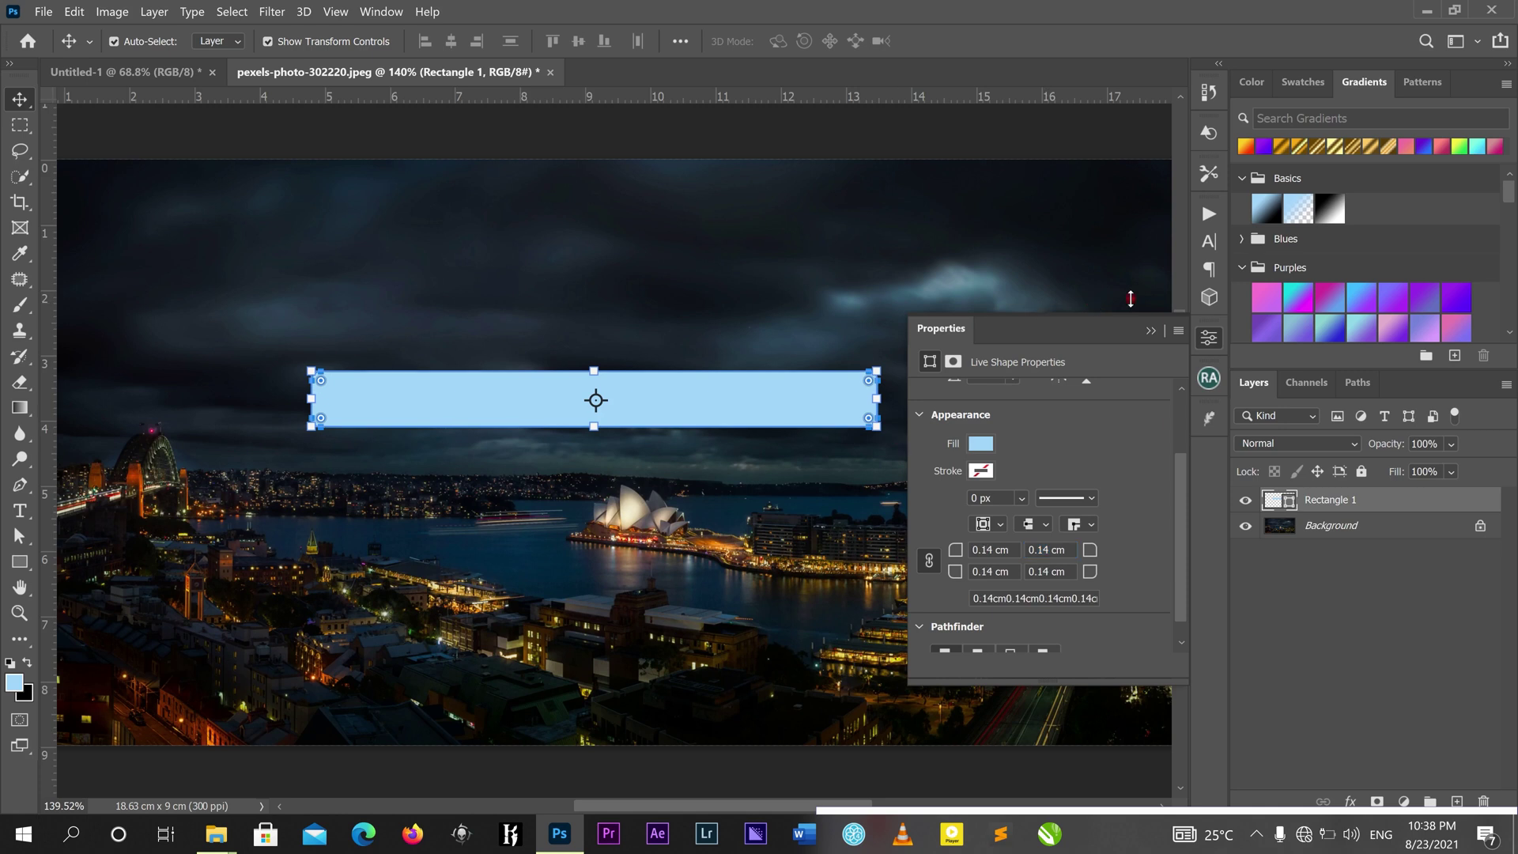
pyautogui.click(1129, 264)
# - Select the rounded rectangle and duplicate its layer under the name Rectangle 1 copy
pyautogui.click(585, 404)
pyautogui.rightClick(1368, 505)
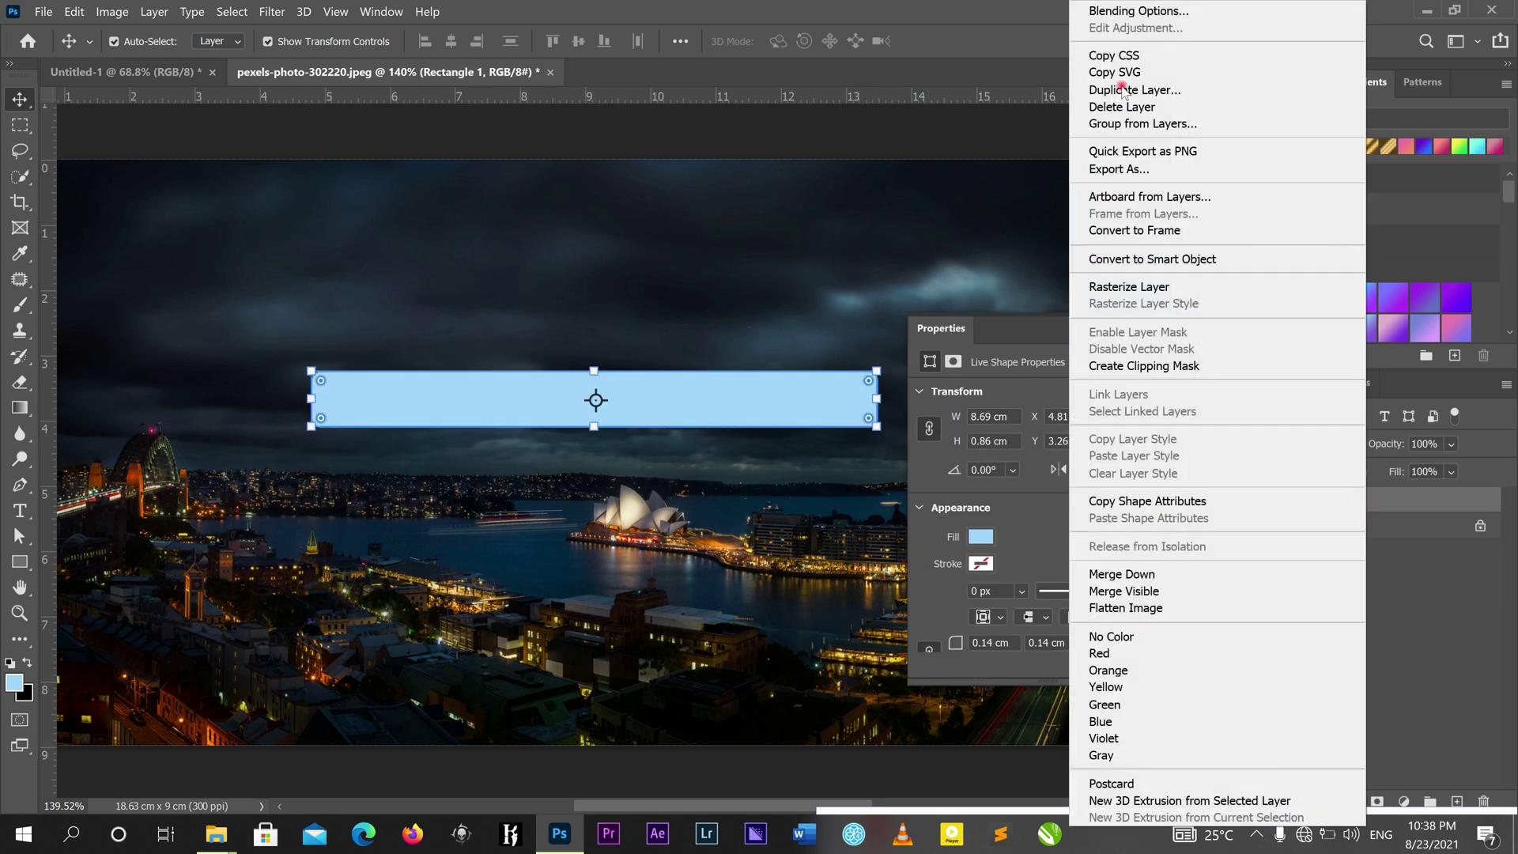
pyautogui.click(1399, 526)
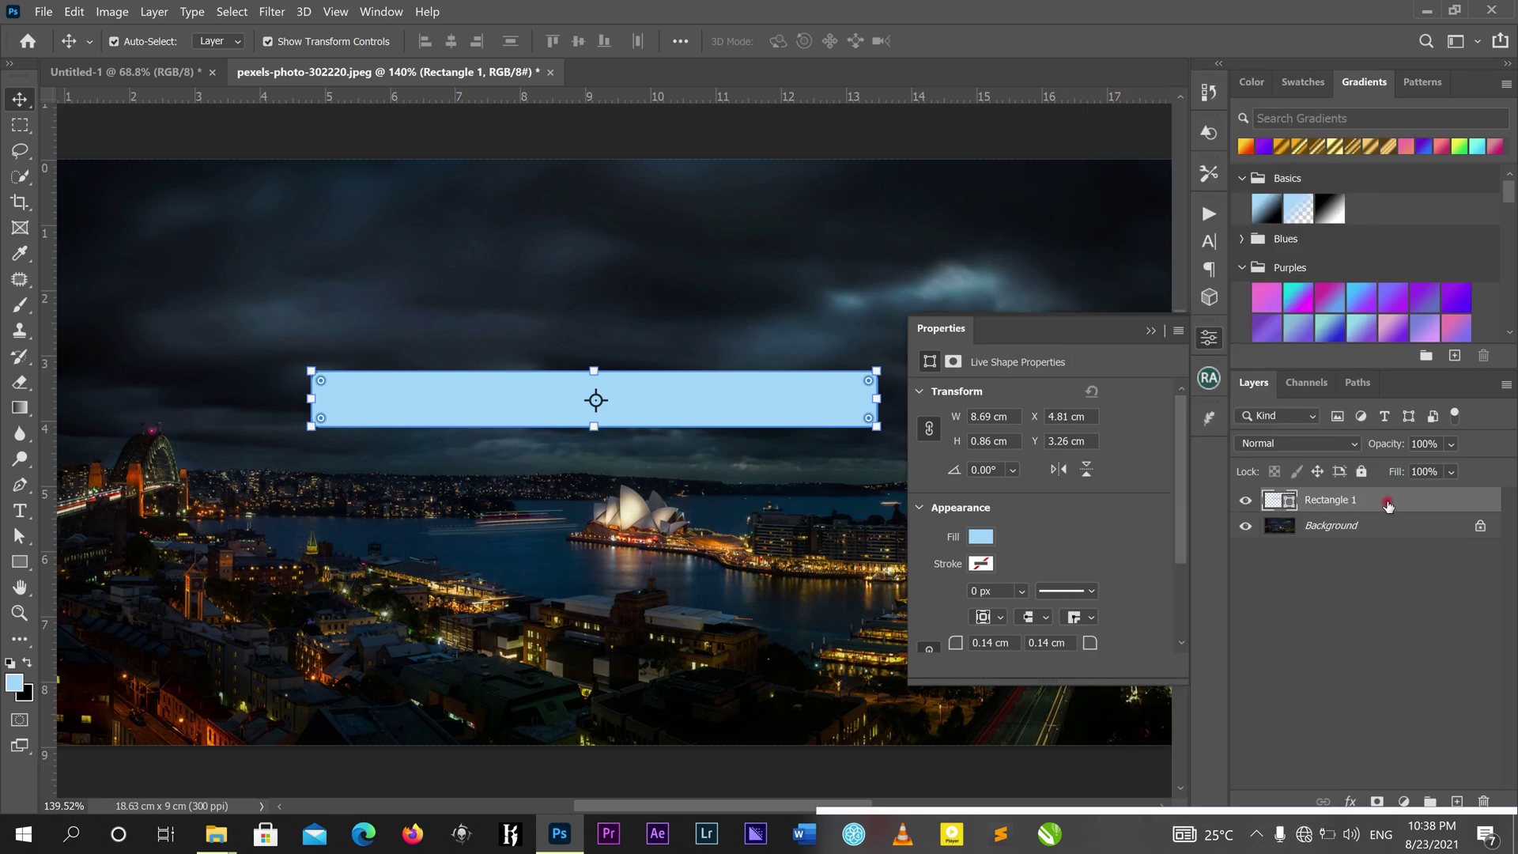
pyautogui.rightClick(1388, 505)
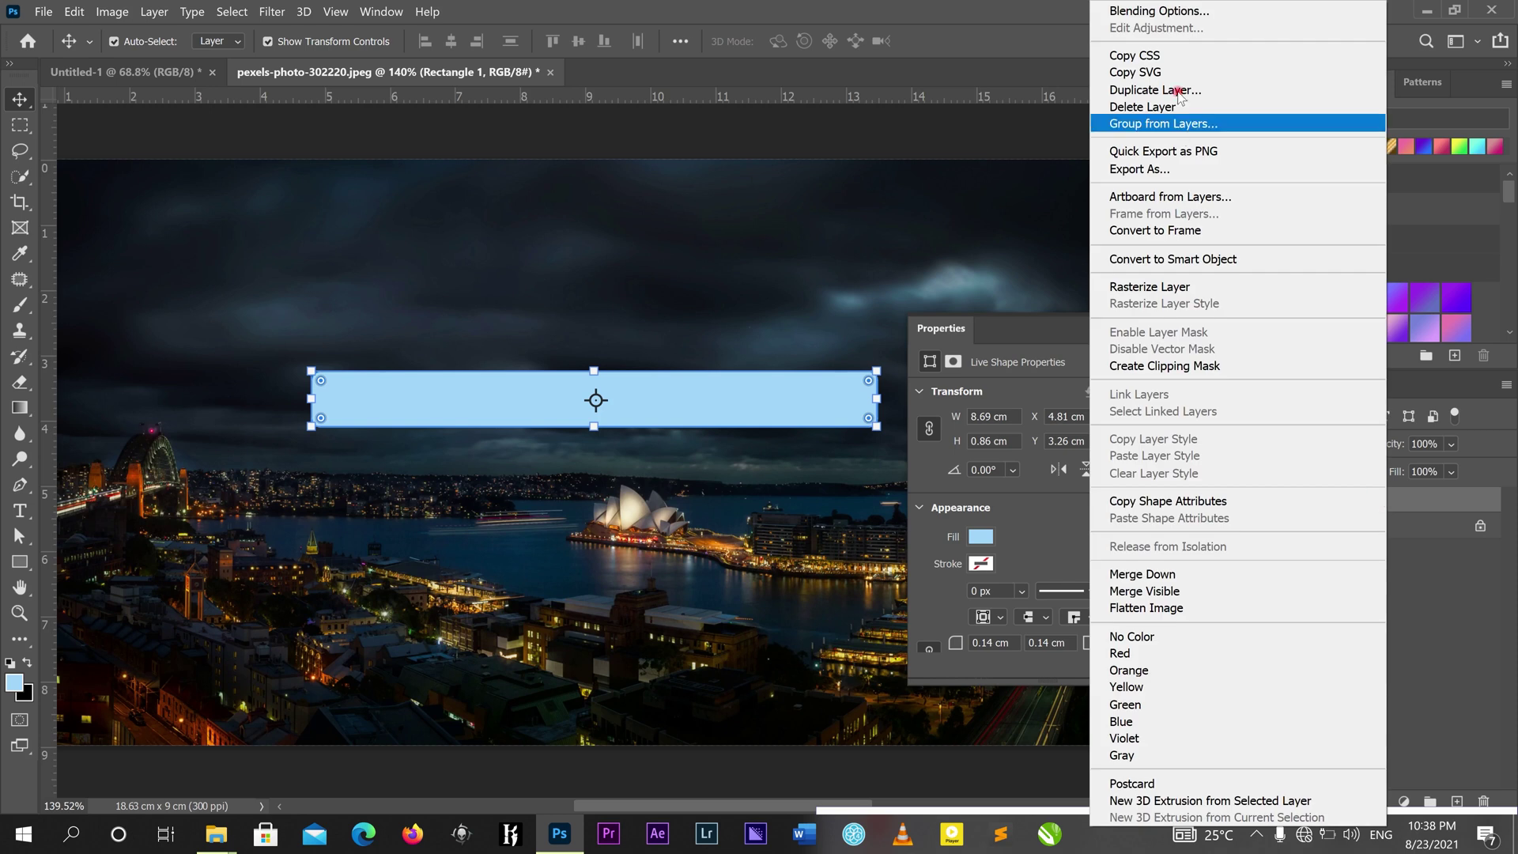
pyautogui.click(1138, 93)
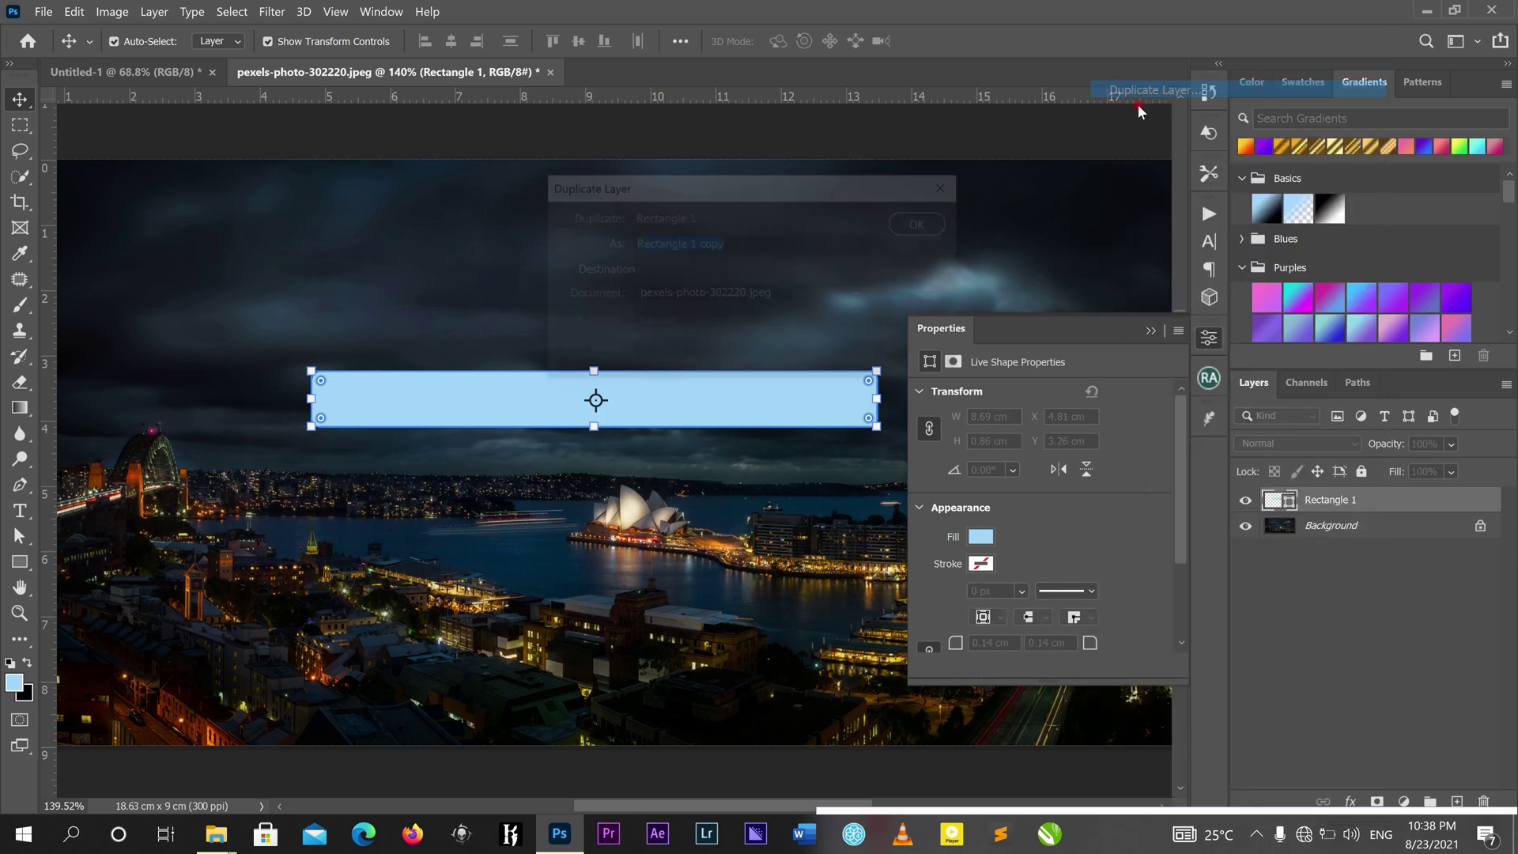
pyautogui.click(917, 225)
# - Collapse the shape properties and free-transform the rectangle copy, lowering its top edge to a height of about 0.83 cm
pyautogui.scroll(1, 761, 393)
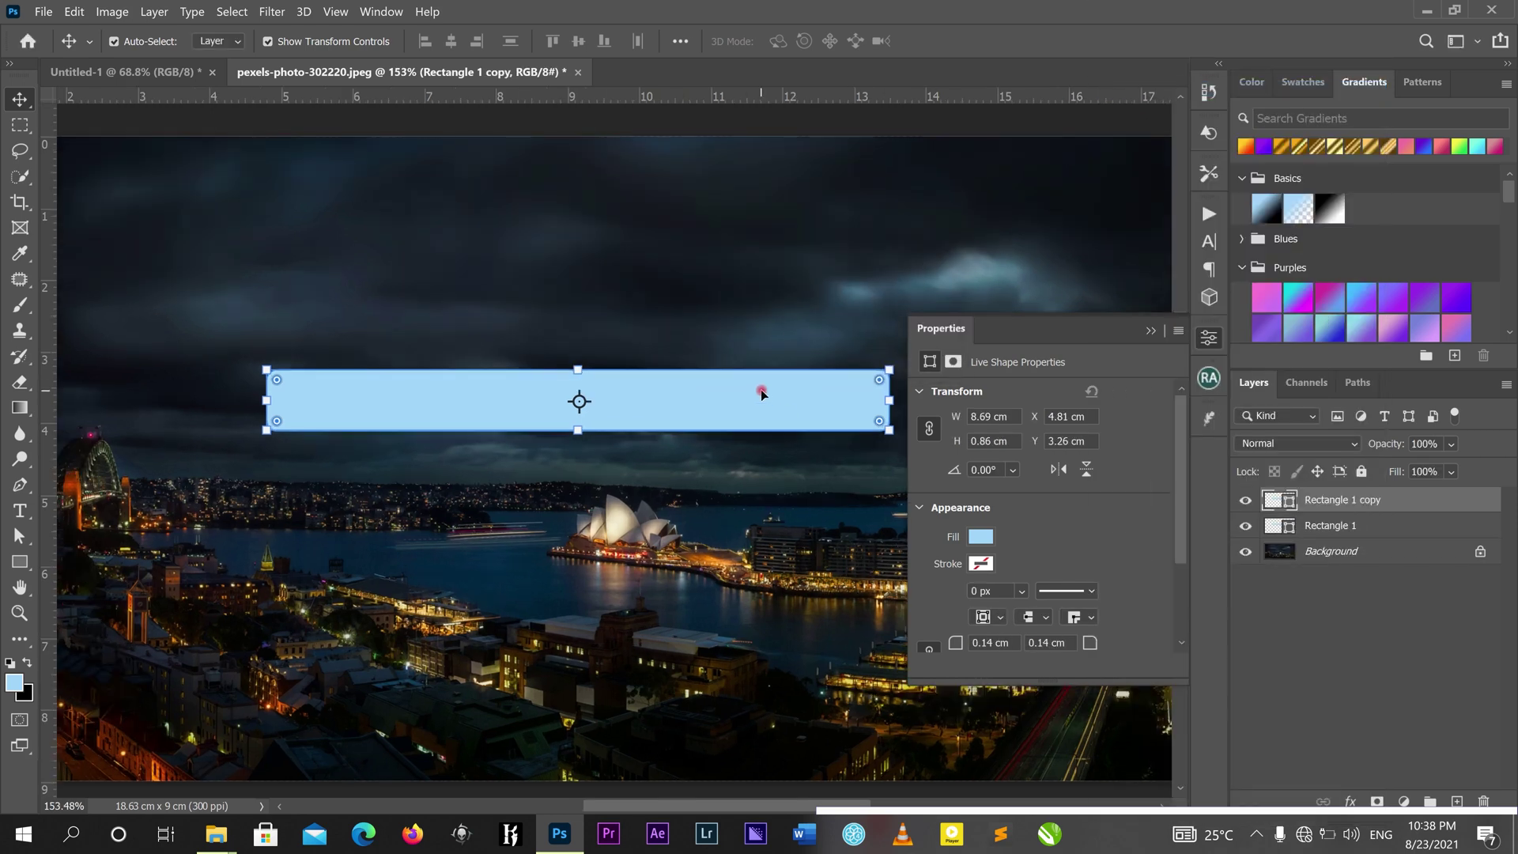
pyautogui.scroll(5, 593, 336)
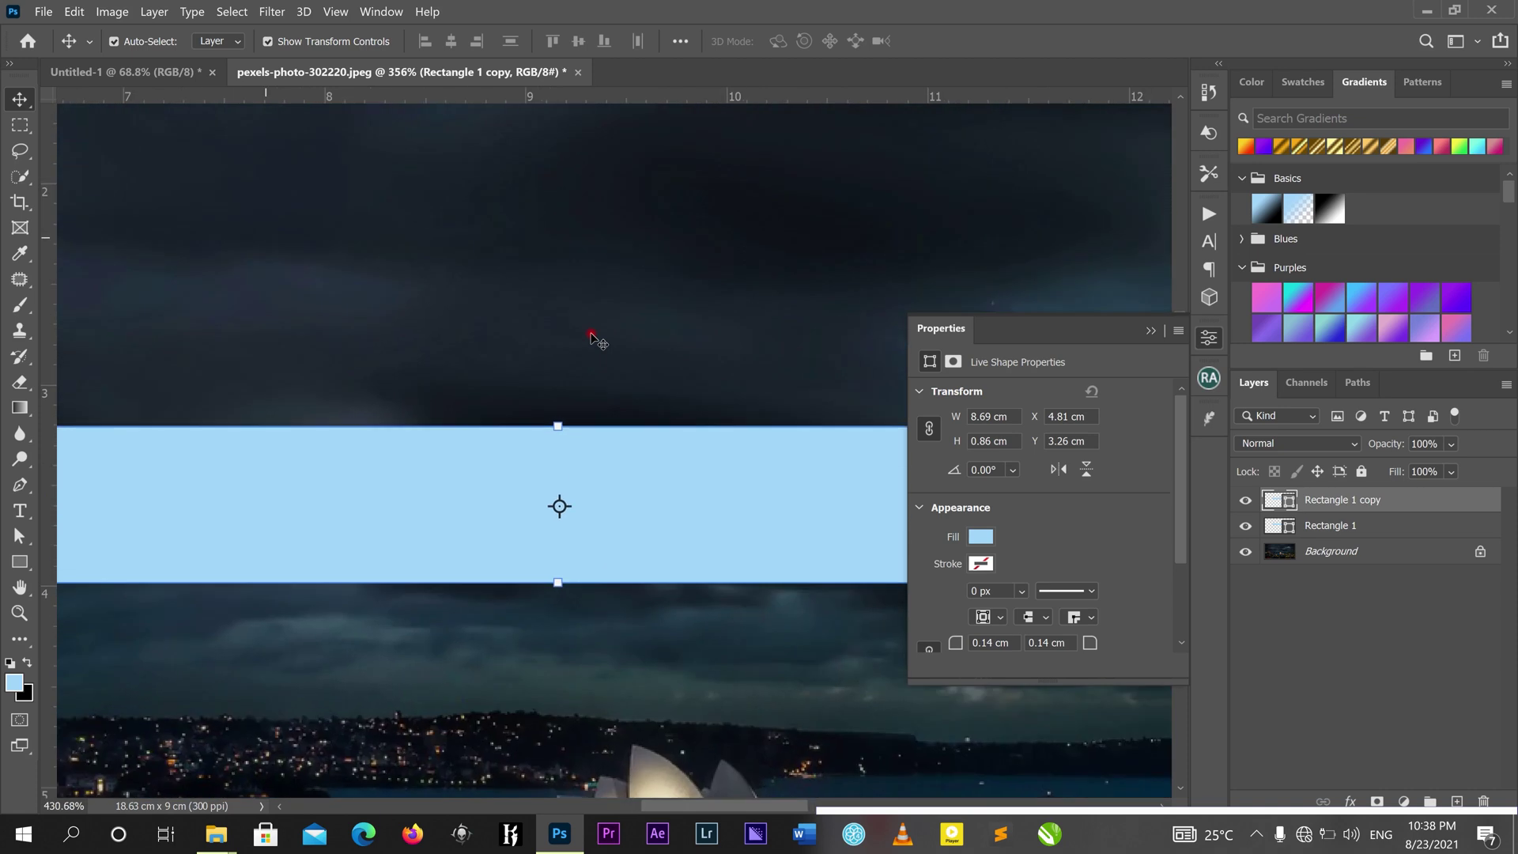
pyautogui.click(1152, 332)
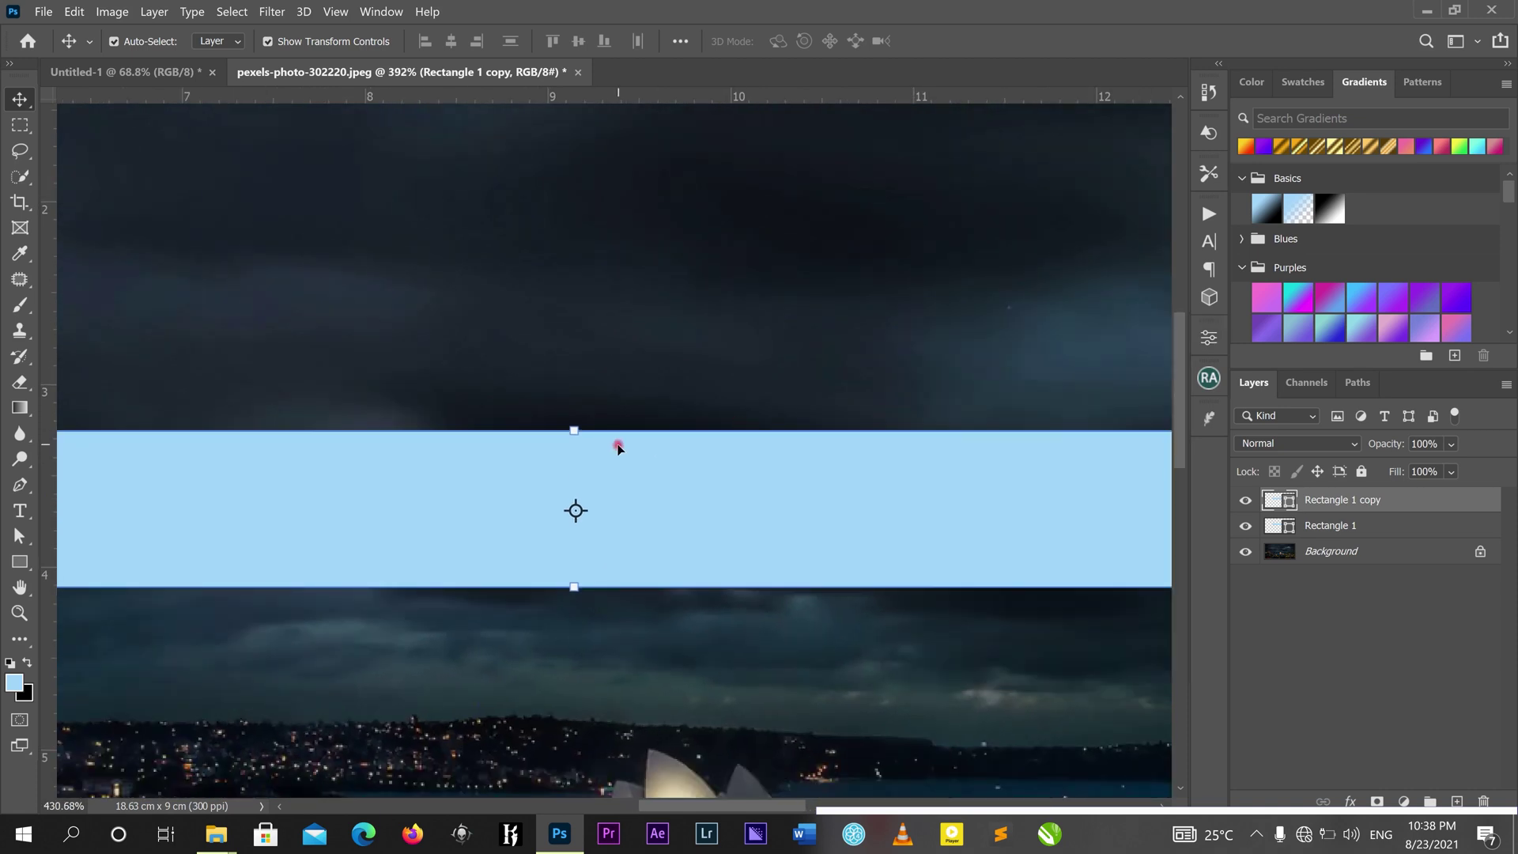
pyautogui.scroll(3, 569, 409)
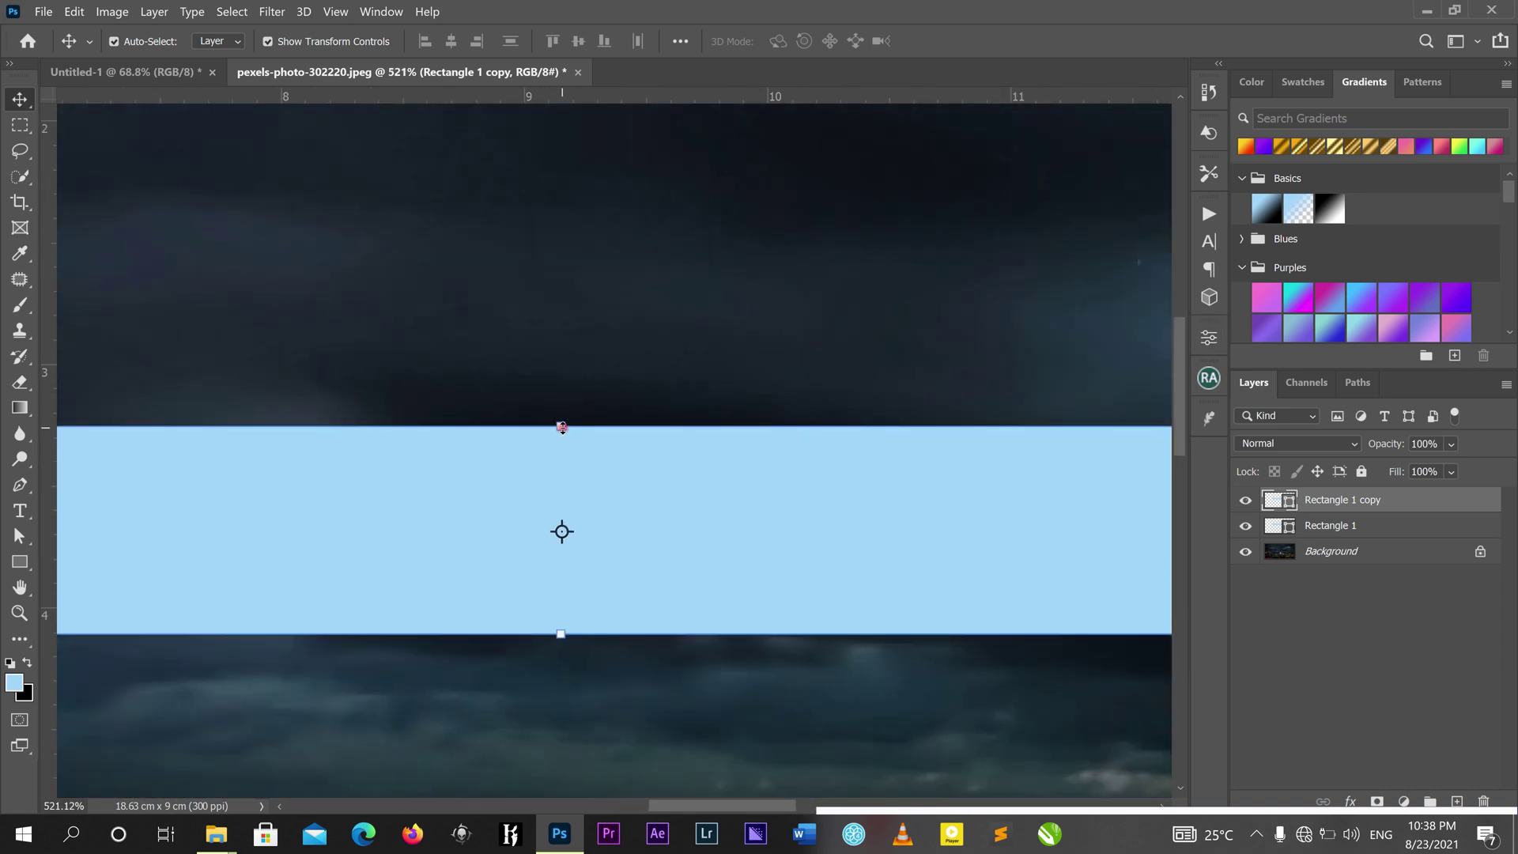
pyautogui.scroll(-5, 552, 421)
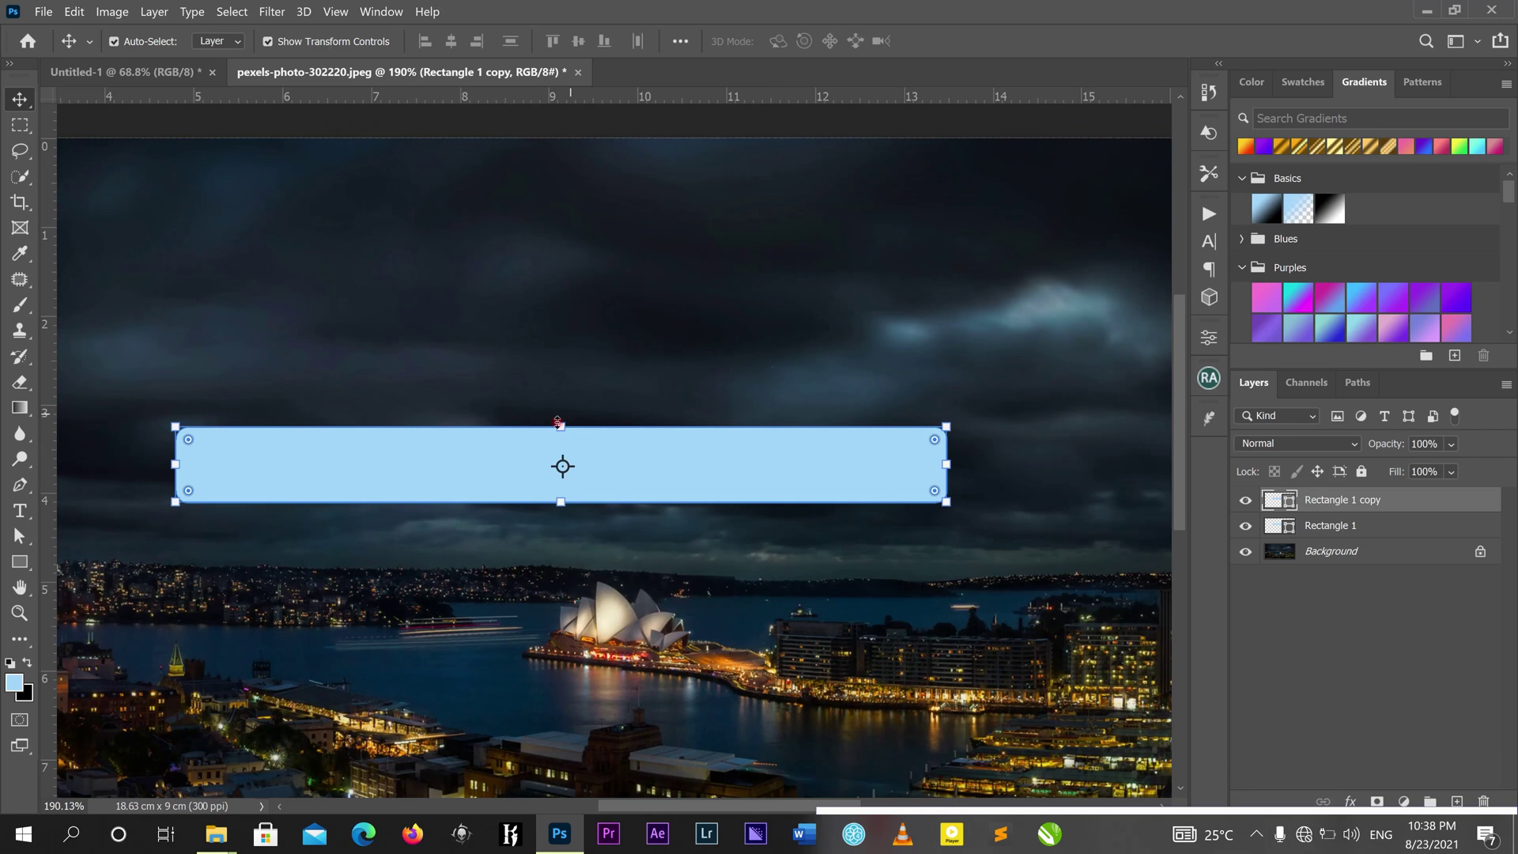
pyautogui.scroll(4, 560, 428)
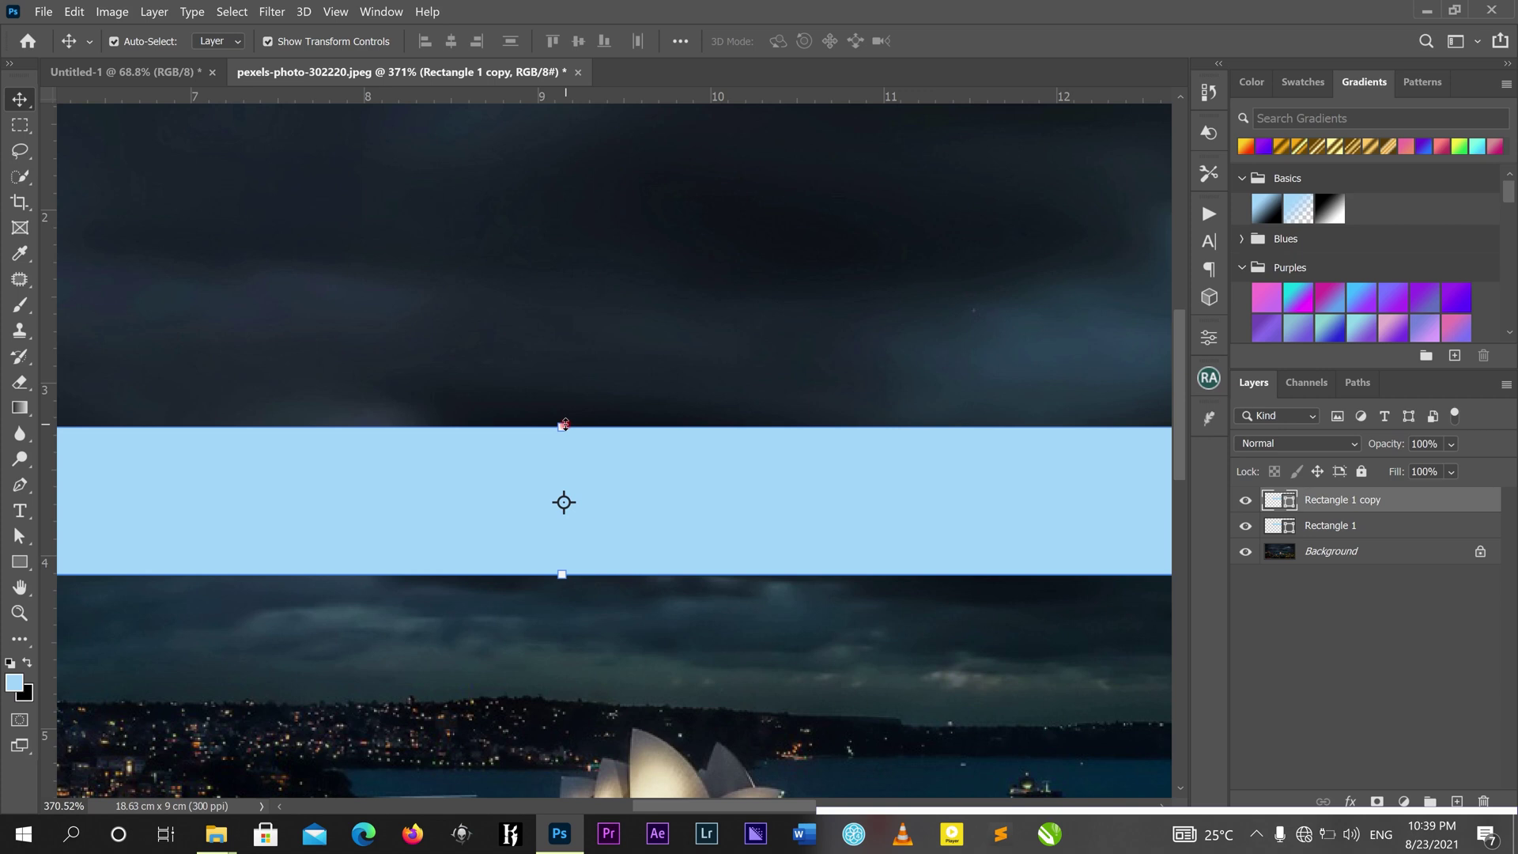
pyautogui.scroll(-4, 682, 447)
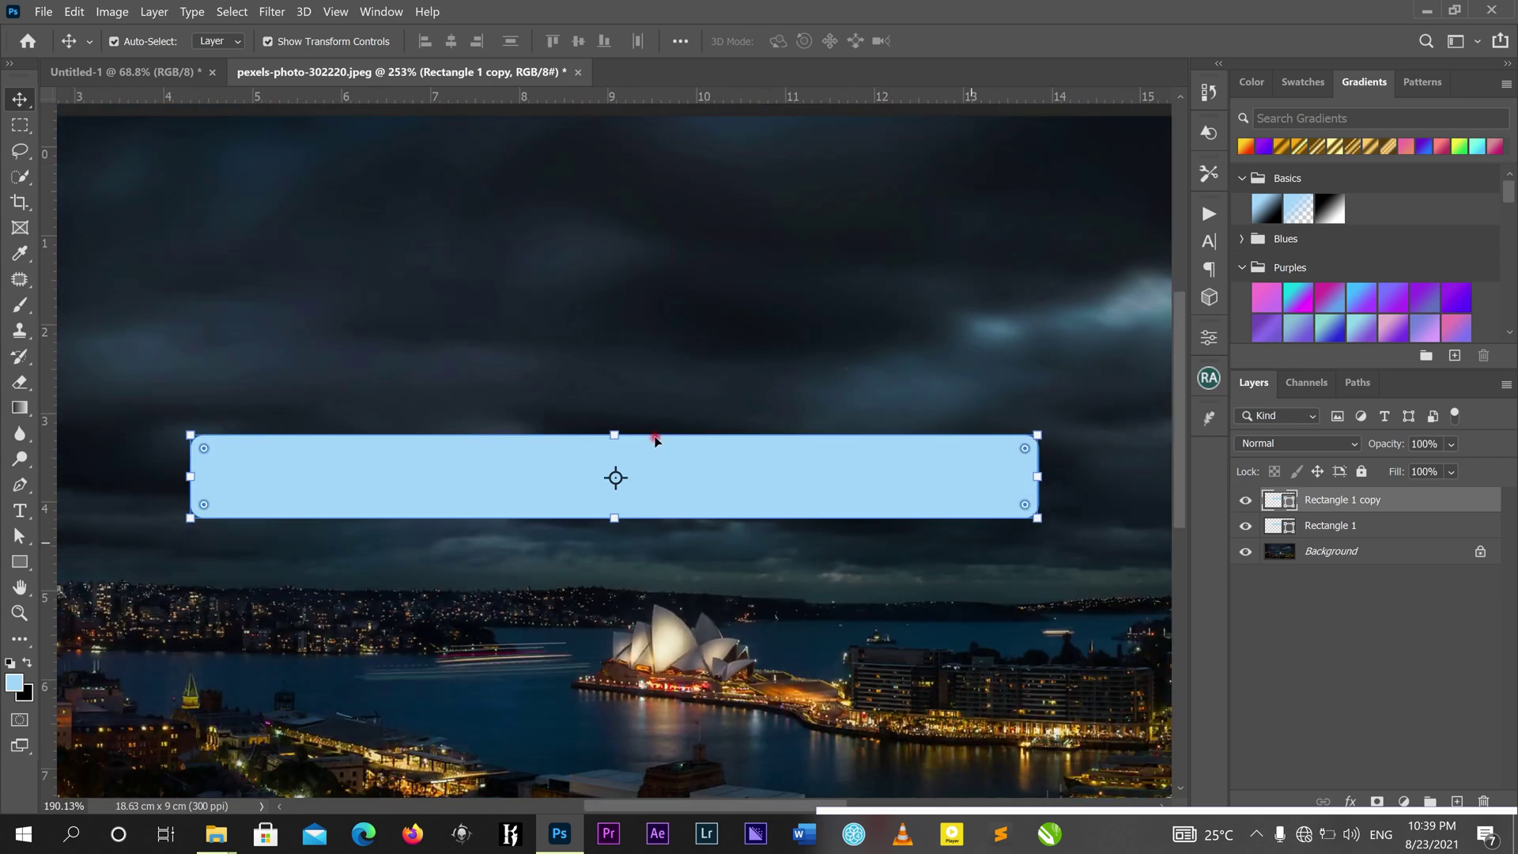
pyautogui.hotkey('ctrl', 't')
pyautogui.moveTo(620, 432)
pyautogui.mouseDown()
pyautogui.moveTo(620, 451)
pyautogui.moveTo(622, 437)
pyautogui.mouseUp()
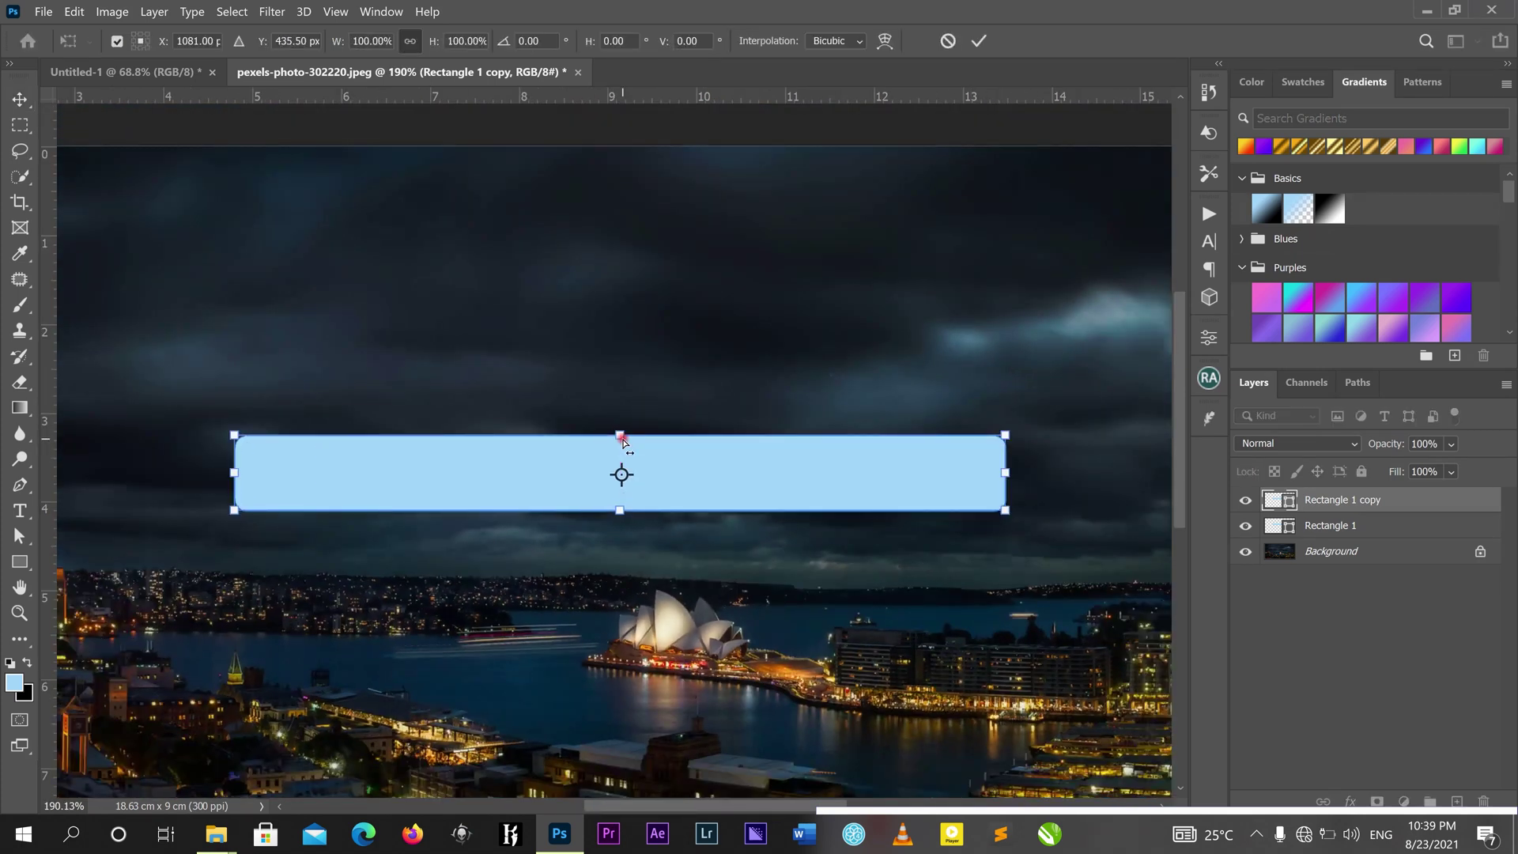
pyautogui.scroll(3, 622, 435)
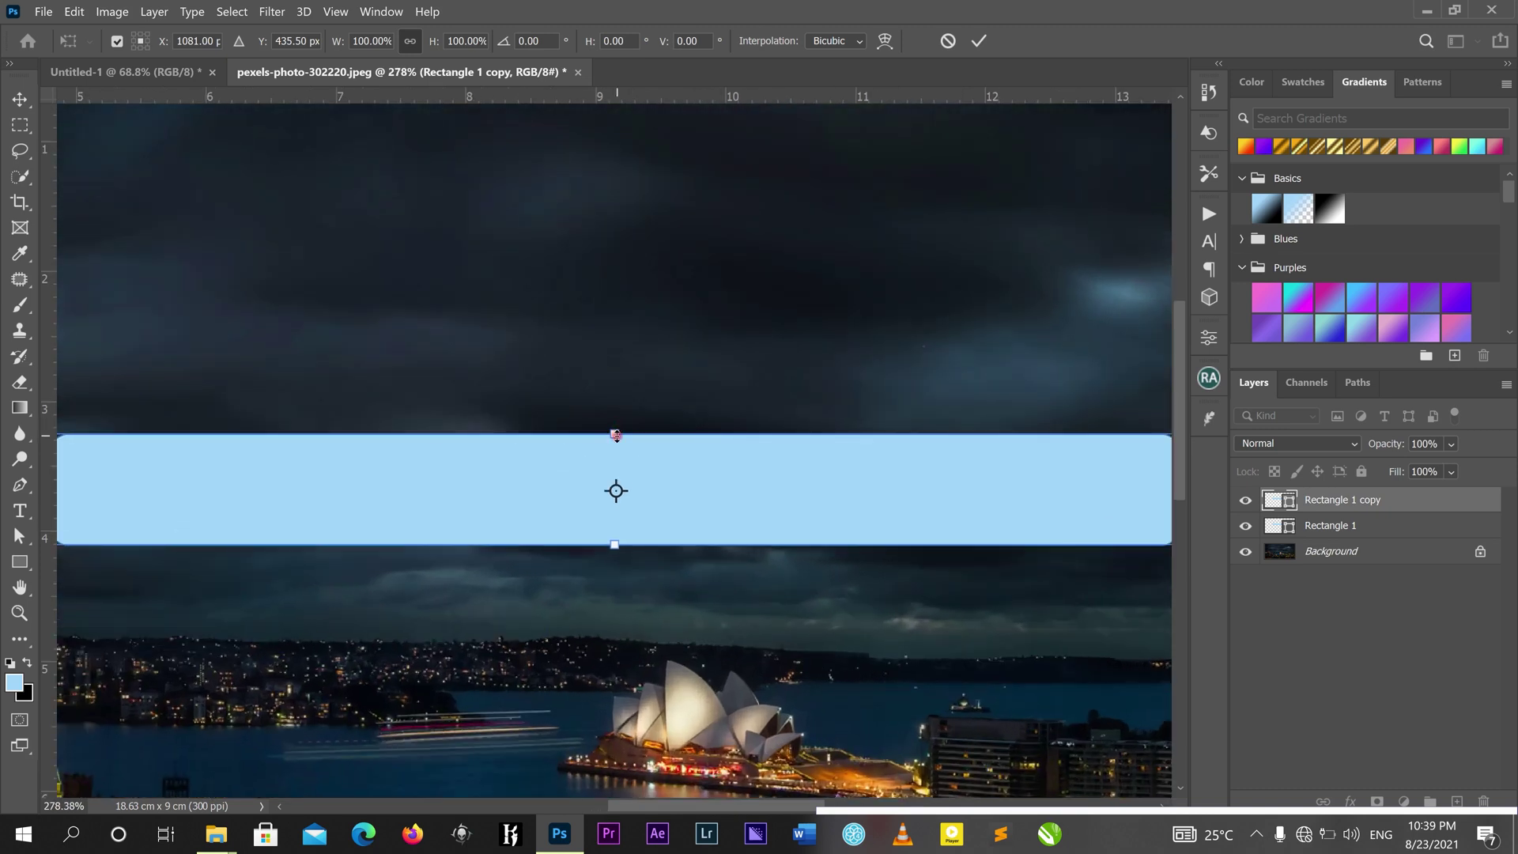
pyautogui.scroll(5, 616, 437)
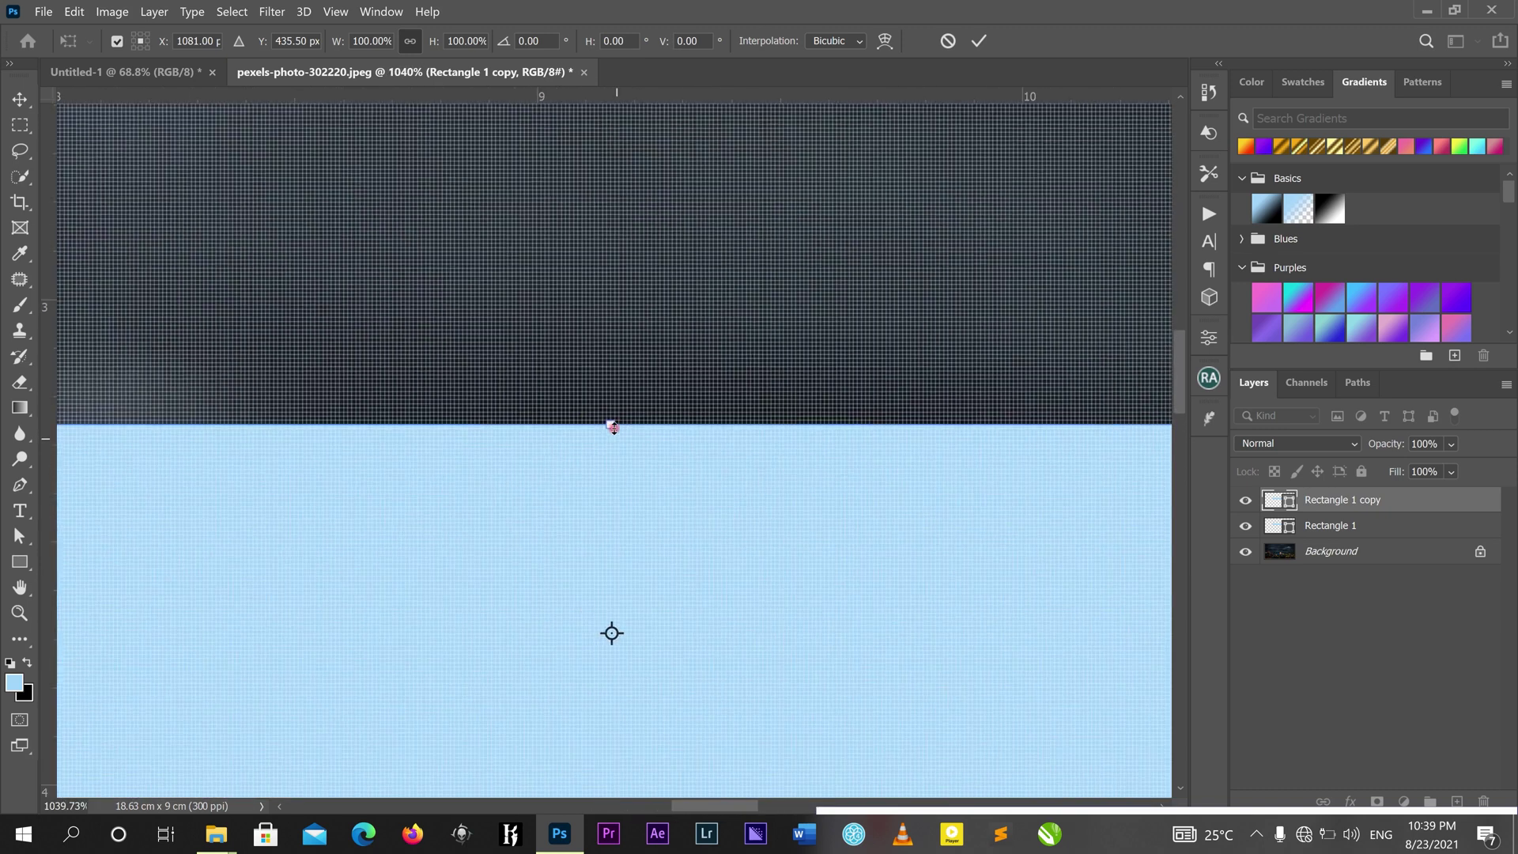
pyautogui.moveTo(613, 431); pyautogui.dragTo(613, 438)
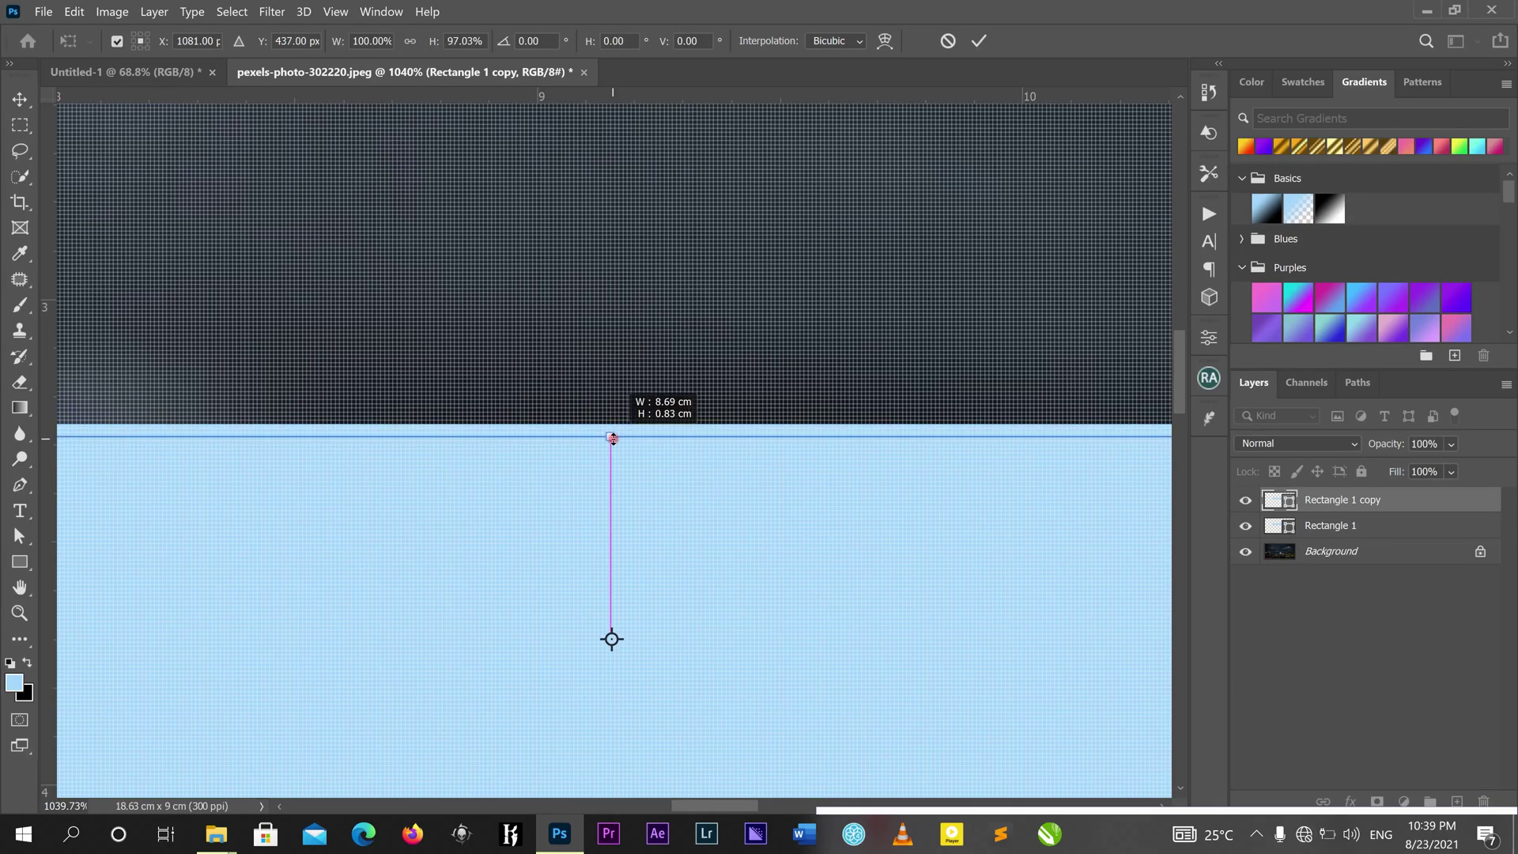
# - Raise the copy's bottom edge slightly inside the original rectangle, to about 95.05% height
pyautogui.scroll(-2, 613, 439)
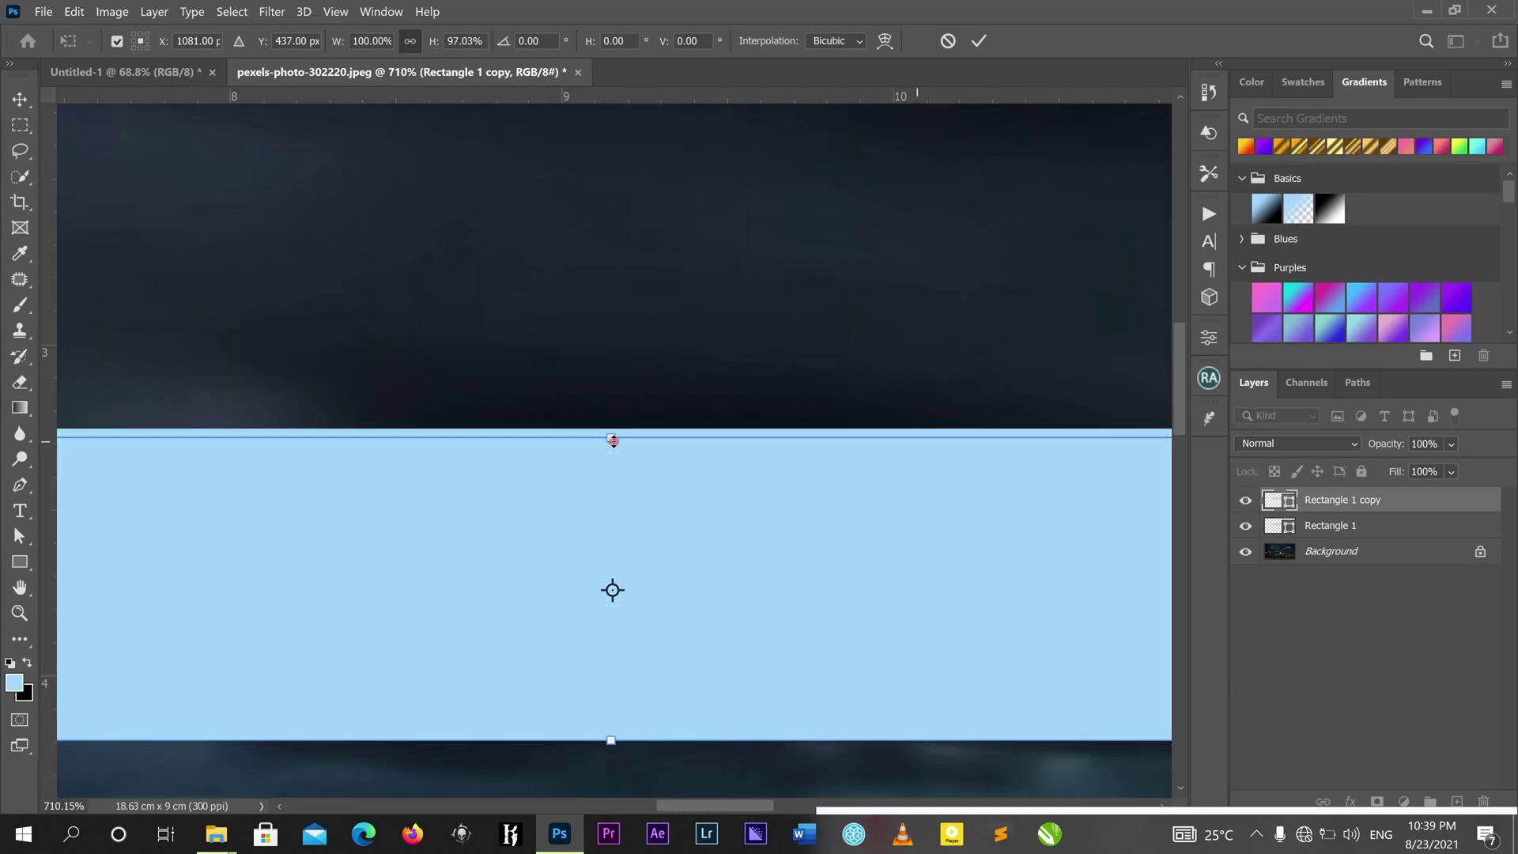
pyautogui.scroll(-2, 613, 439)
pyautogui.scroll(5, 611, 644)
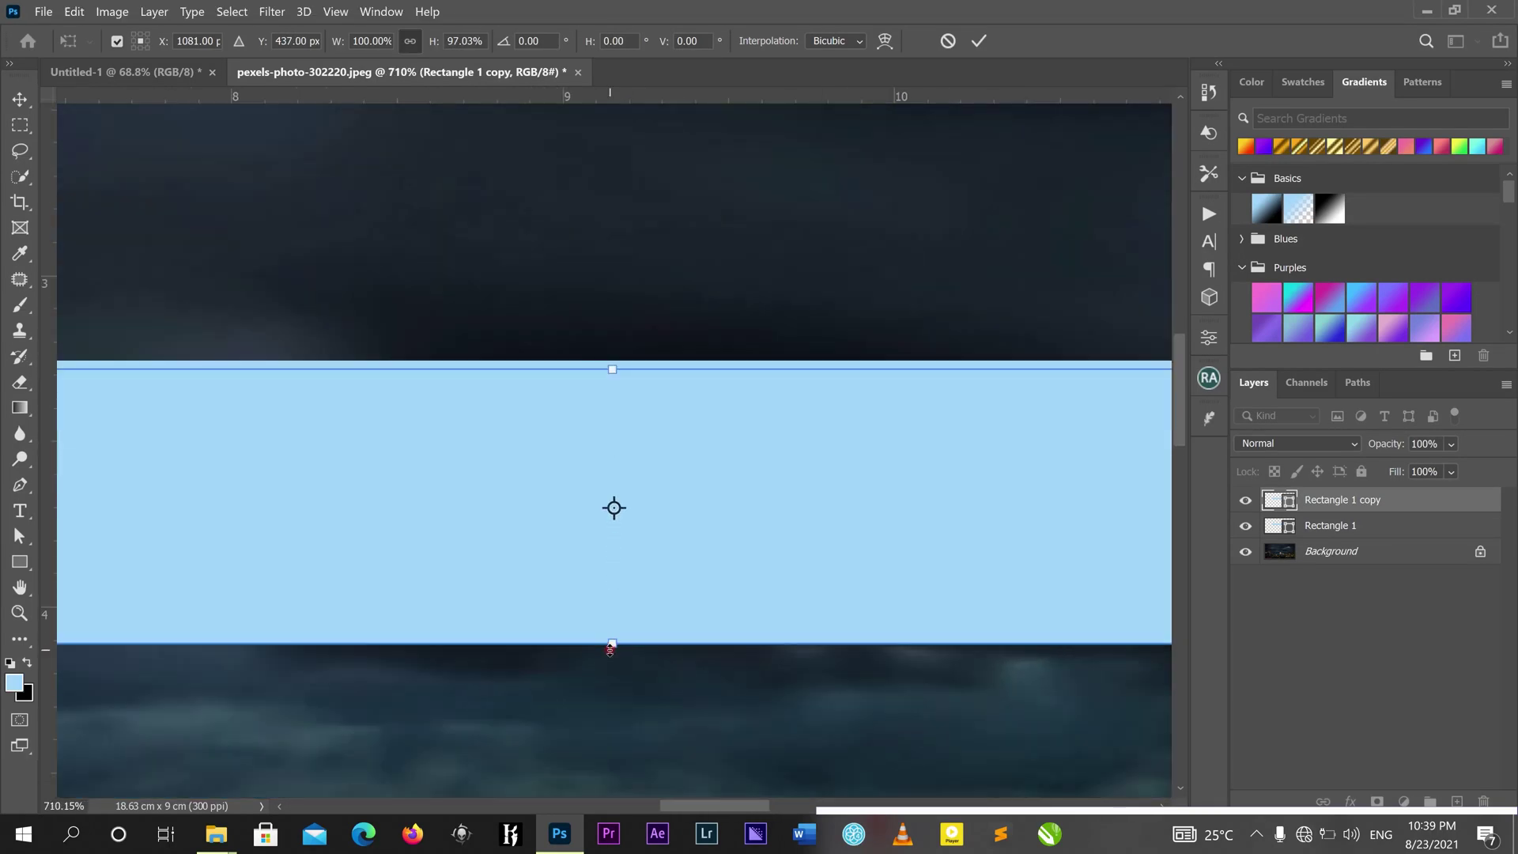
pyautogui.scroll(2, 610, 650)
pyautogui.moveTo(622, 625); pyautogui.dragTo(636, 613)
pyautogui.scroll(-3, 637, 612)
pyautogui.scroll(-8, 637, 613)
pyautogui.scroll(-1, 637, 613)
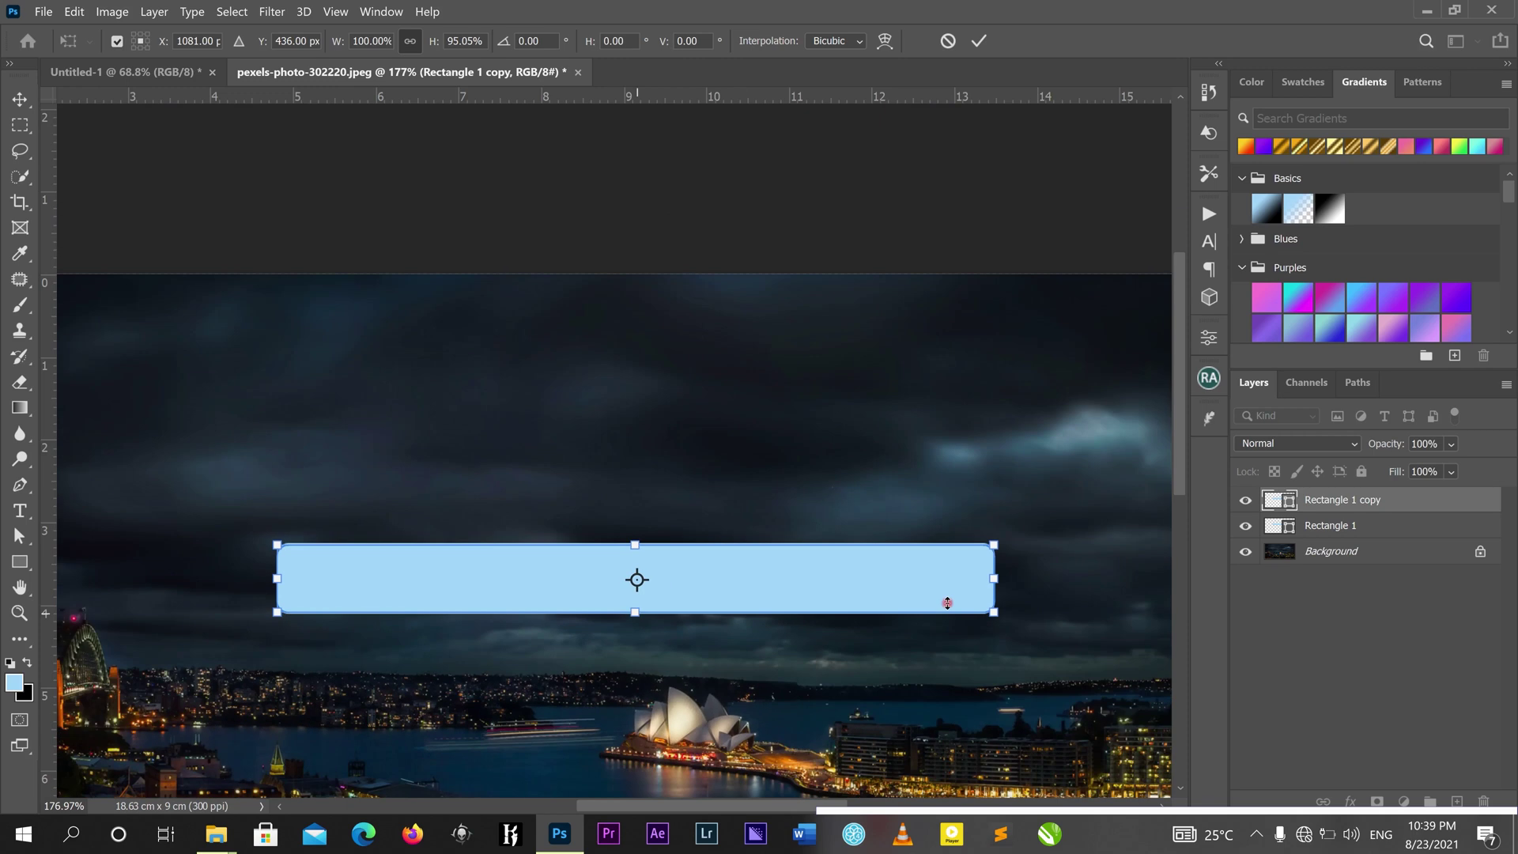
# - Shorten the copy from its right edge and inset its left edge slightly, to about 51.56% width, and apply the transform
pyautogui.scroll(2, 681, 583)
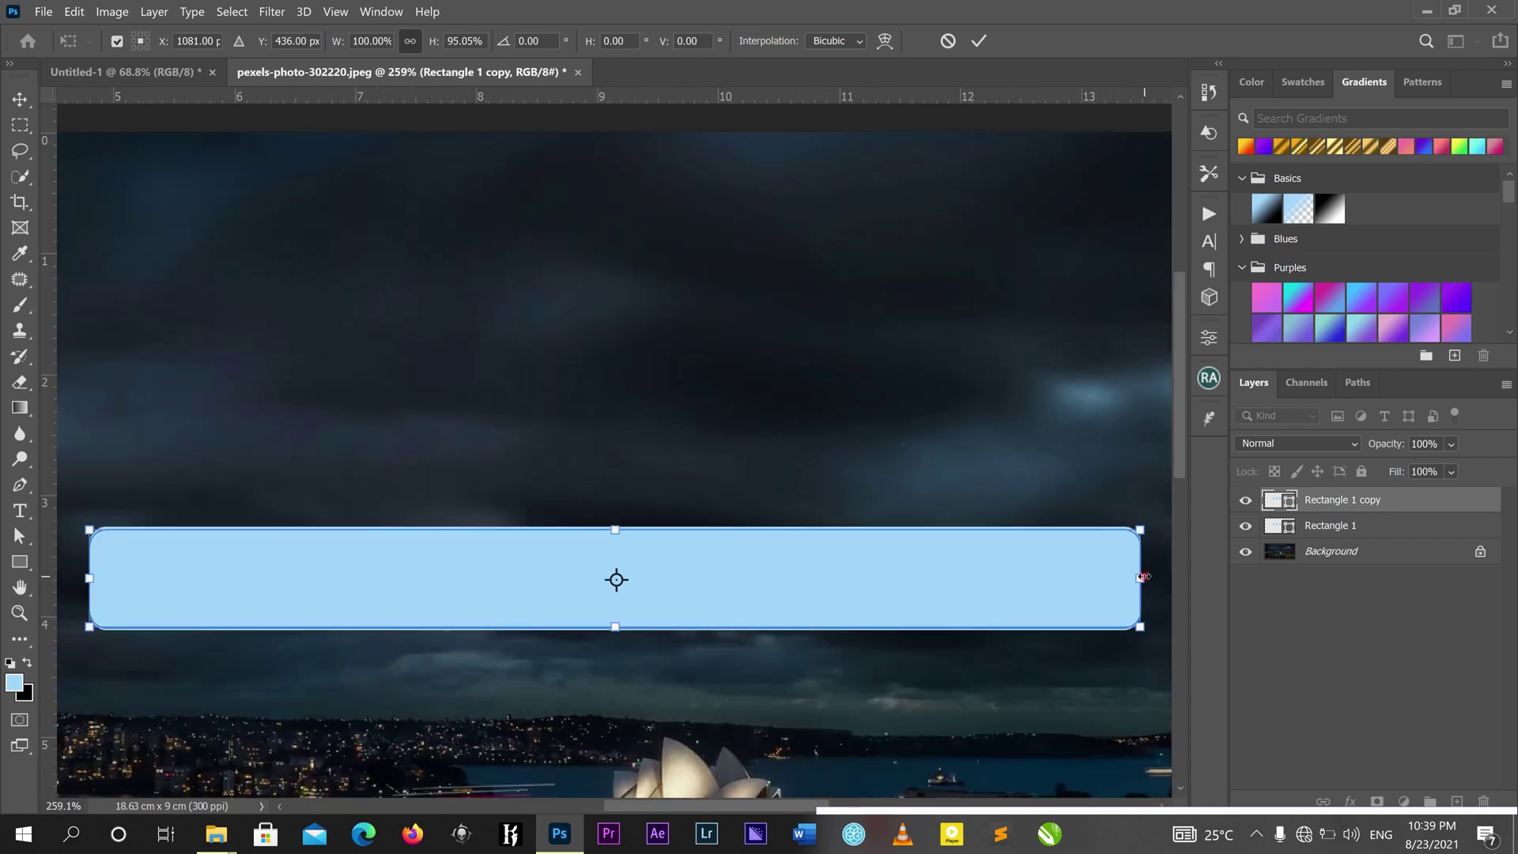
pyautogui.moveTo(1143, 577); pyautogui.dragTo(634, 578)
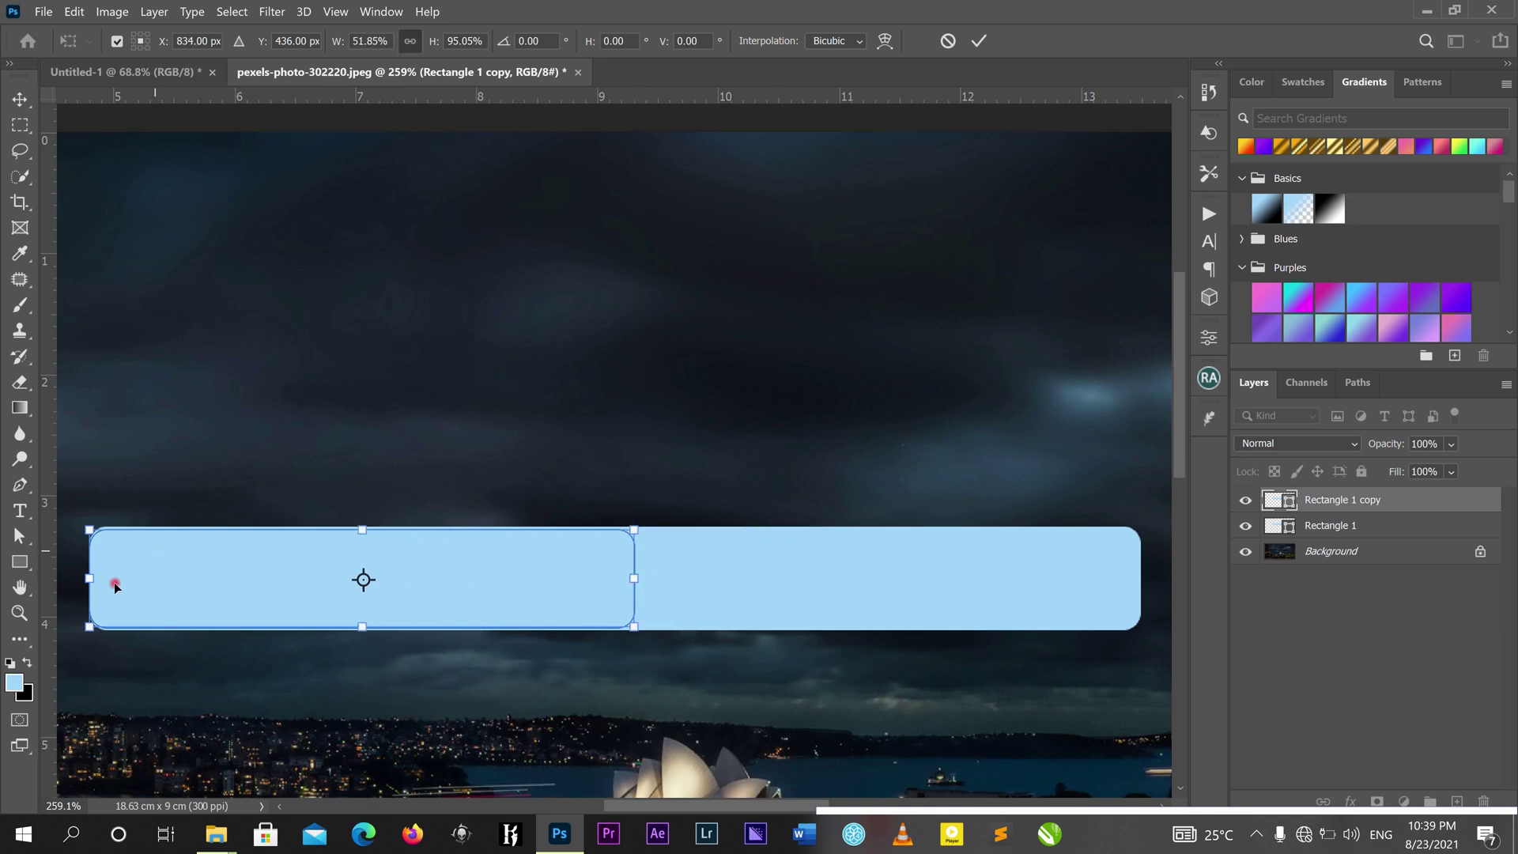
pyautogui.scroll(7, 75, 583)
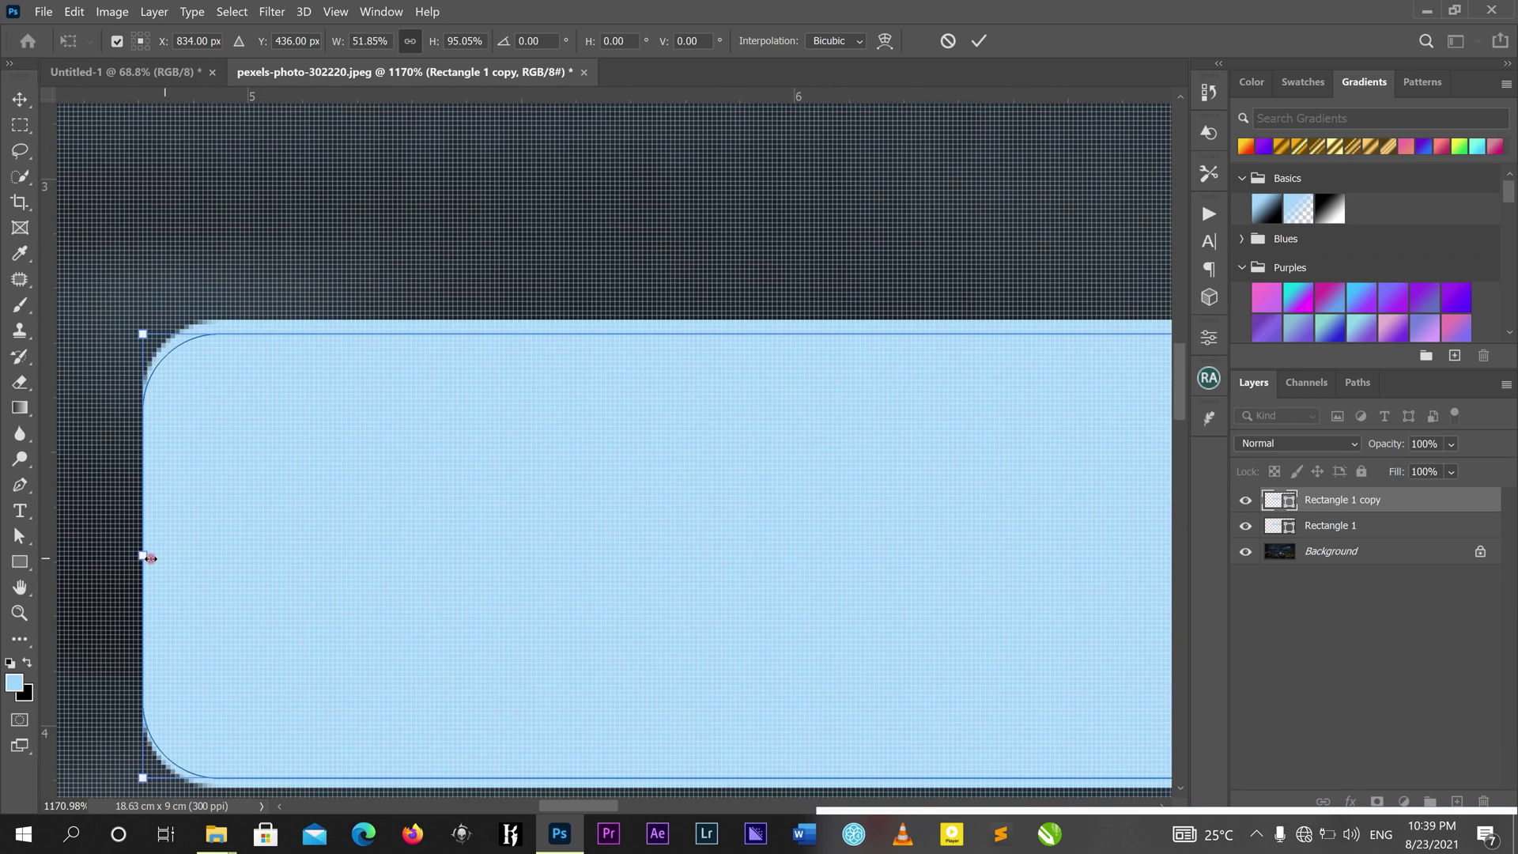
pyautogui.moveTo(143, 558); pyautogui.dragTo(157, 555)
pyautogui.scroll(-3, 482, 620)
pyautogui.scroll(-10, 497, 620)
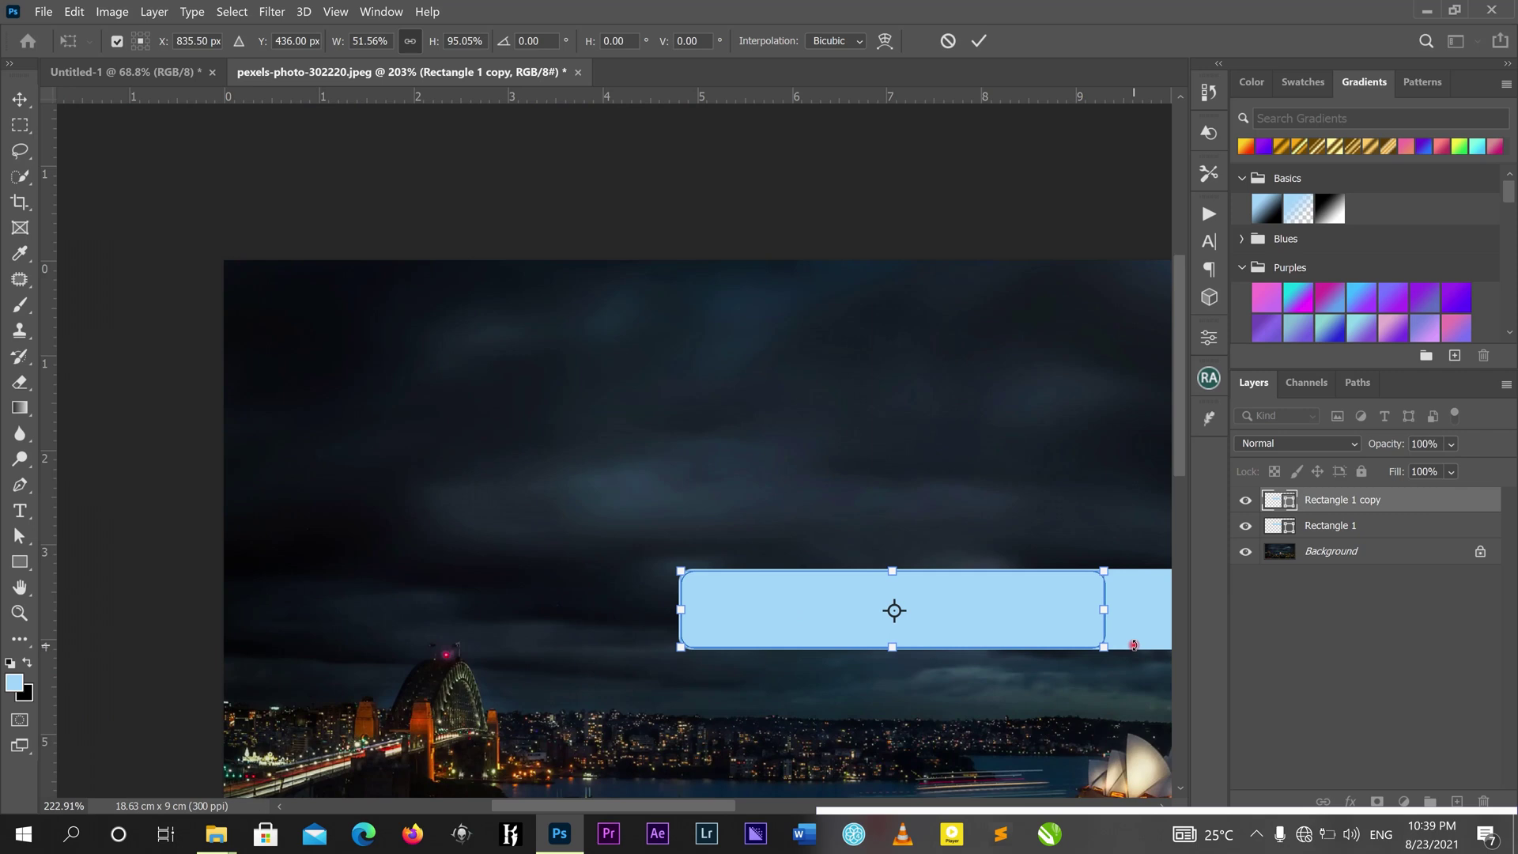
pyautogui.scroll(2, 1134, 645)
pyautogui.click(993, 36)
# - Select the original full-width rectangle and change its fill color to white (ffffff)
pyautogui.moveTo(721, 805)
pyautogui.mouseDown()
pyautogui.moveTo(833, 804)
pyautogui.moveTo(728, 801)
pyautogui.mouseUp()
pyautogui.scroll(-1, 788, 794)
pyautogui.click(824, 609)
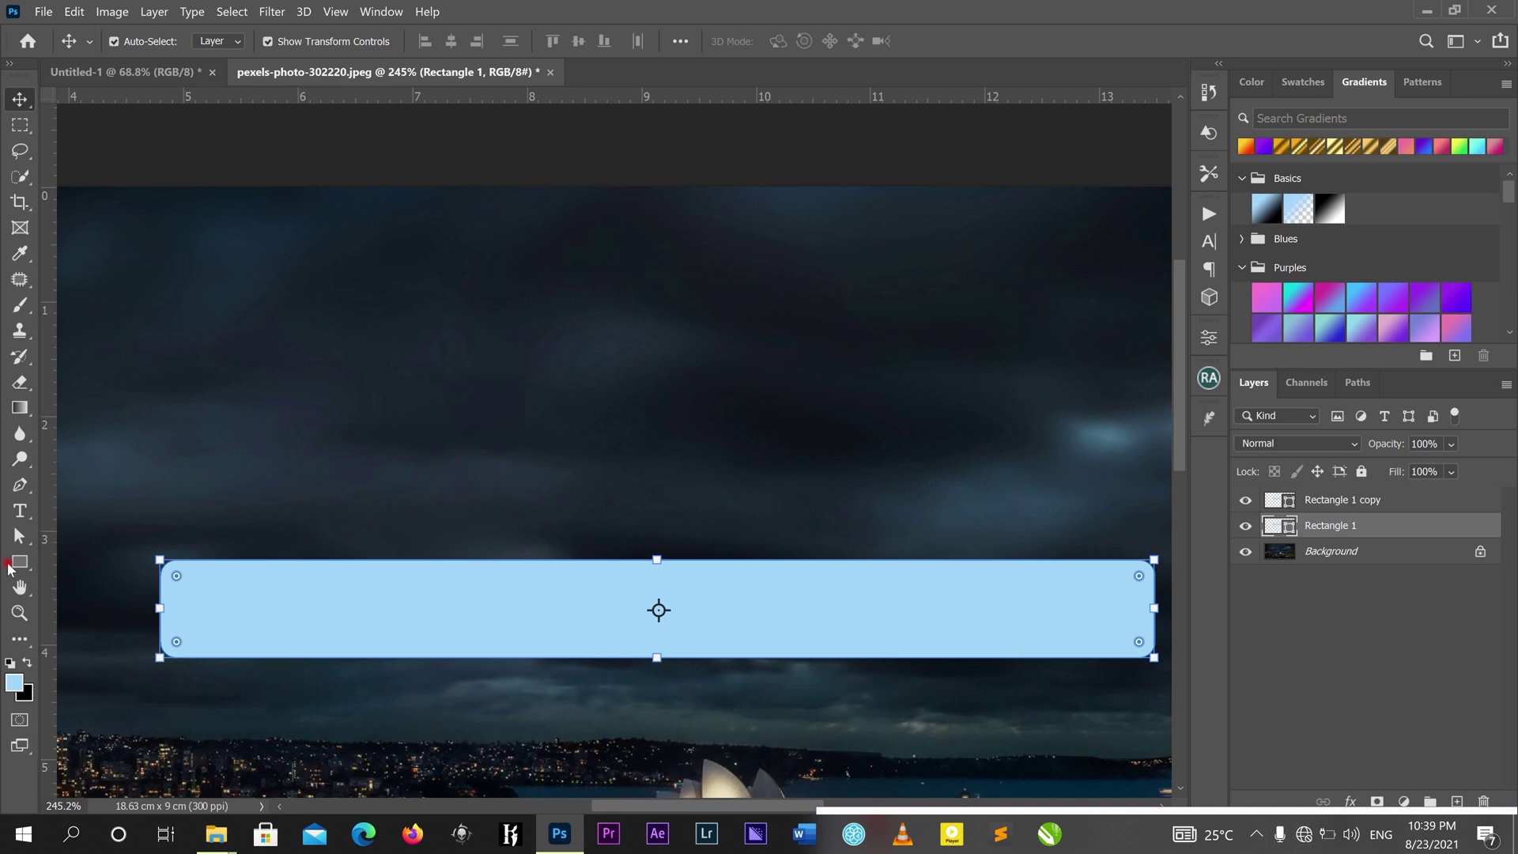
pyautogui.doubleClick(1290, 527)
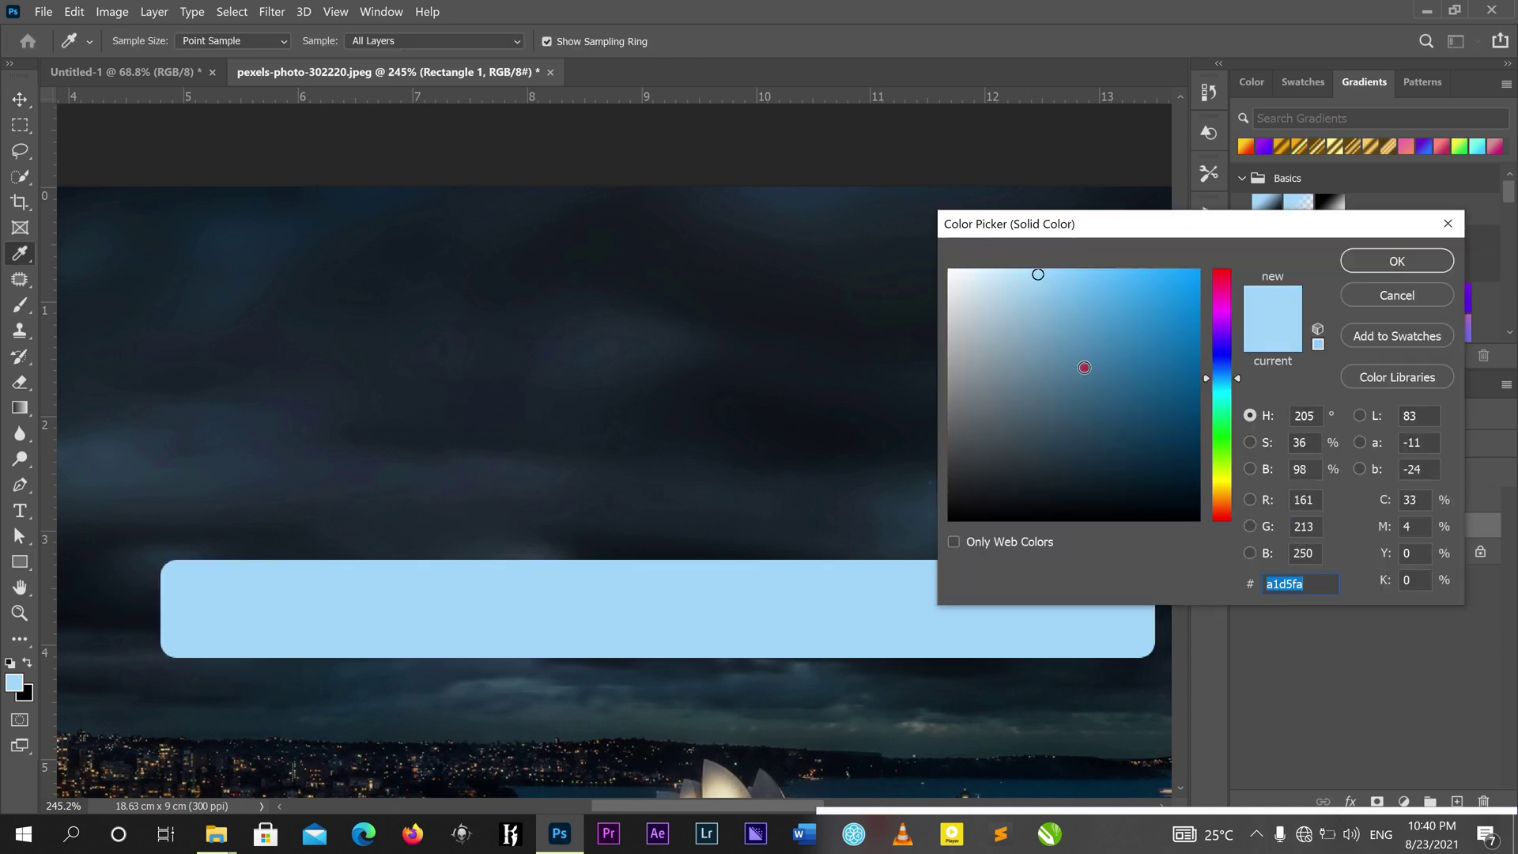
pyautogui.write('ffffff')
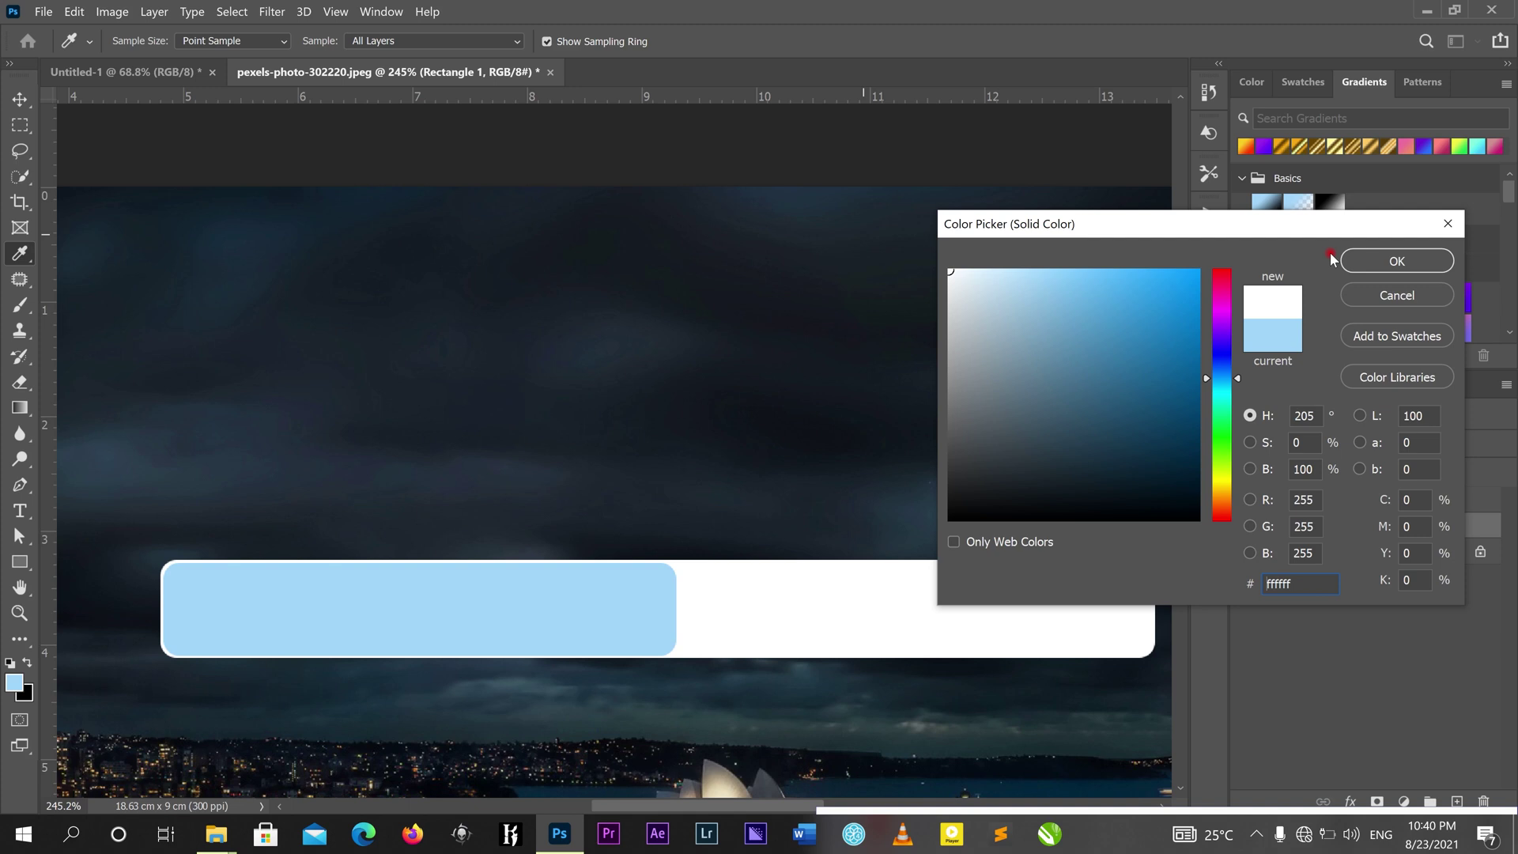
pyautogui.click(1397, 261)
# - Select the shorter rectangle copy and change its fill color to bright green (1fff08)
pyautogui.click(545, 609)
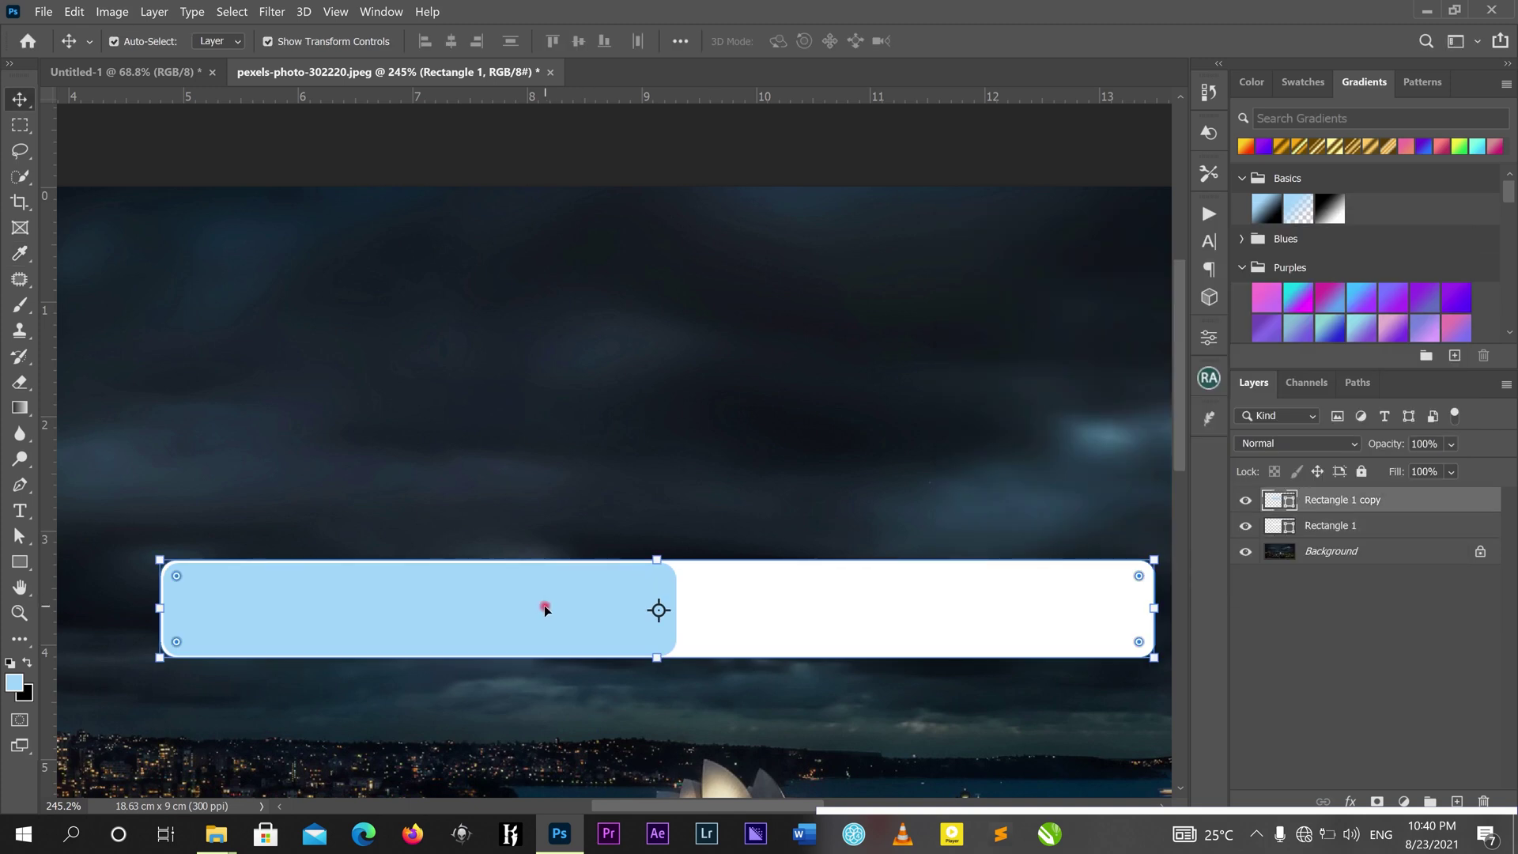
pyautogui.doubleClick(1295, 506)
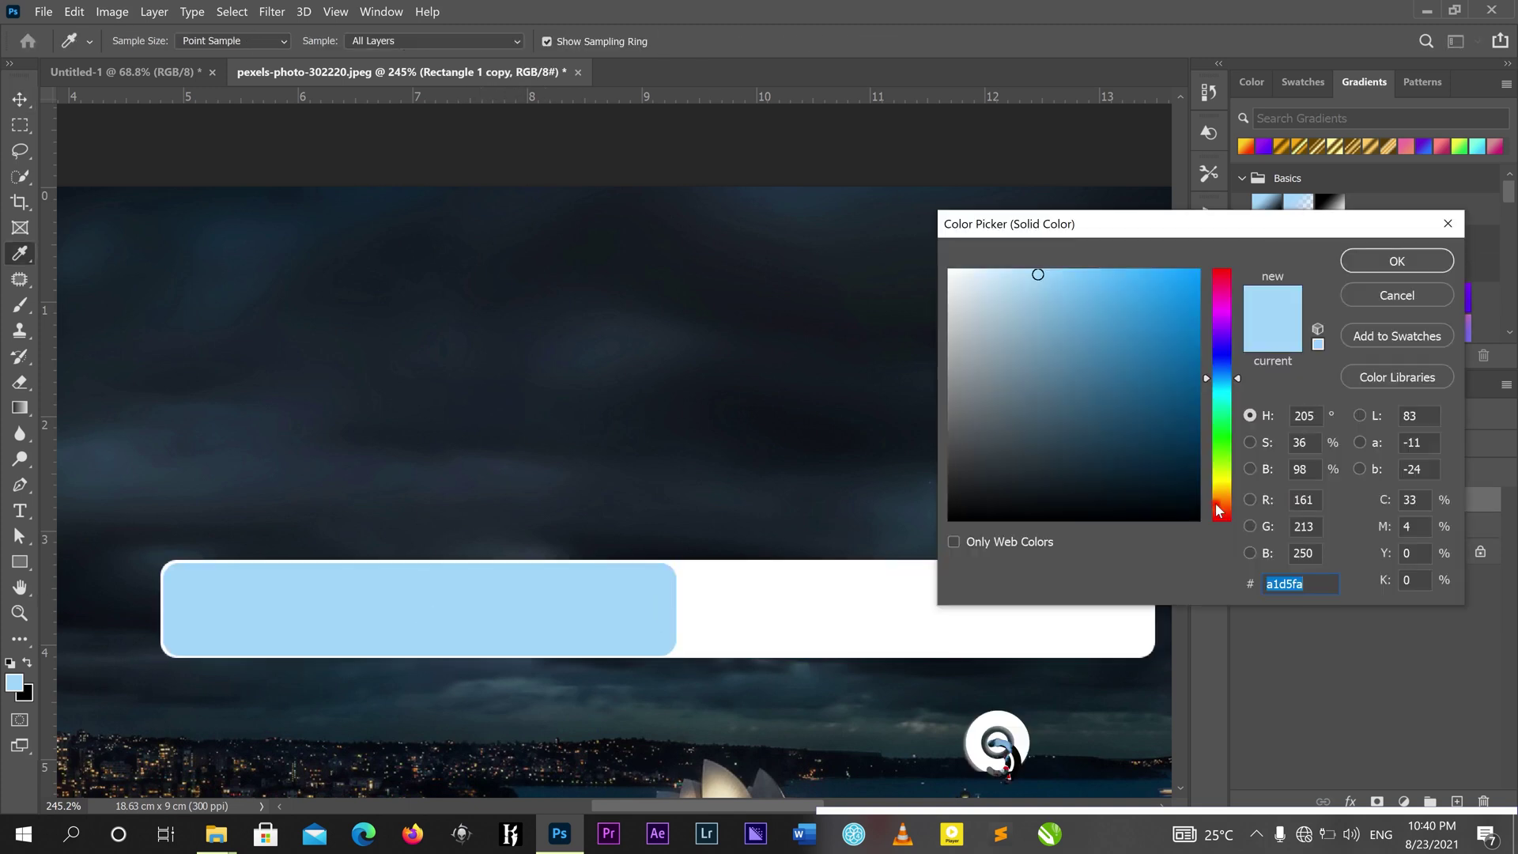
pyautogui.moveTo(1212, 373); pyautogui.dragTo(1229, 441)
pyautogui.moveTo(1161, 301); pyautogui.dragTo(1193, 259)
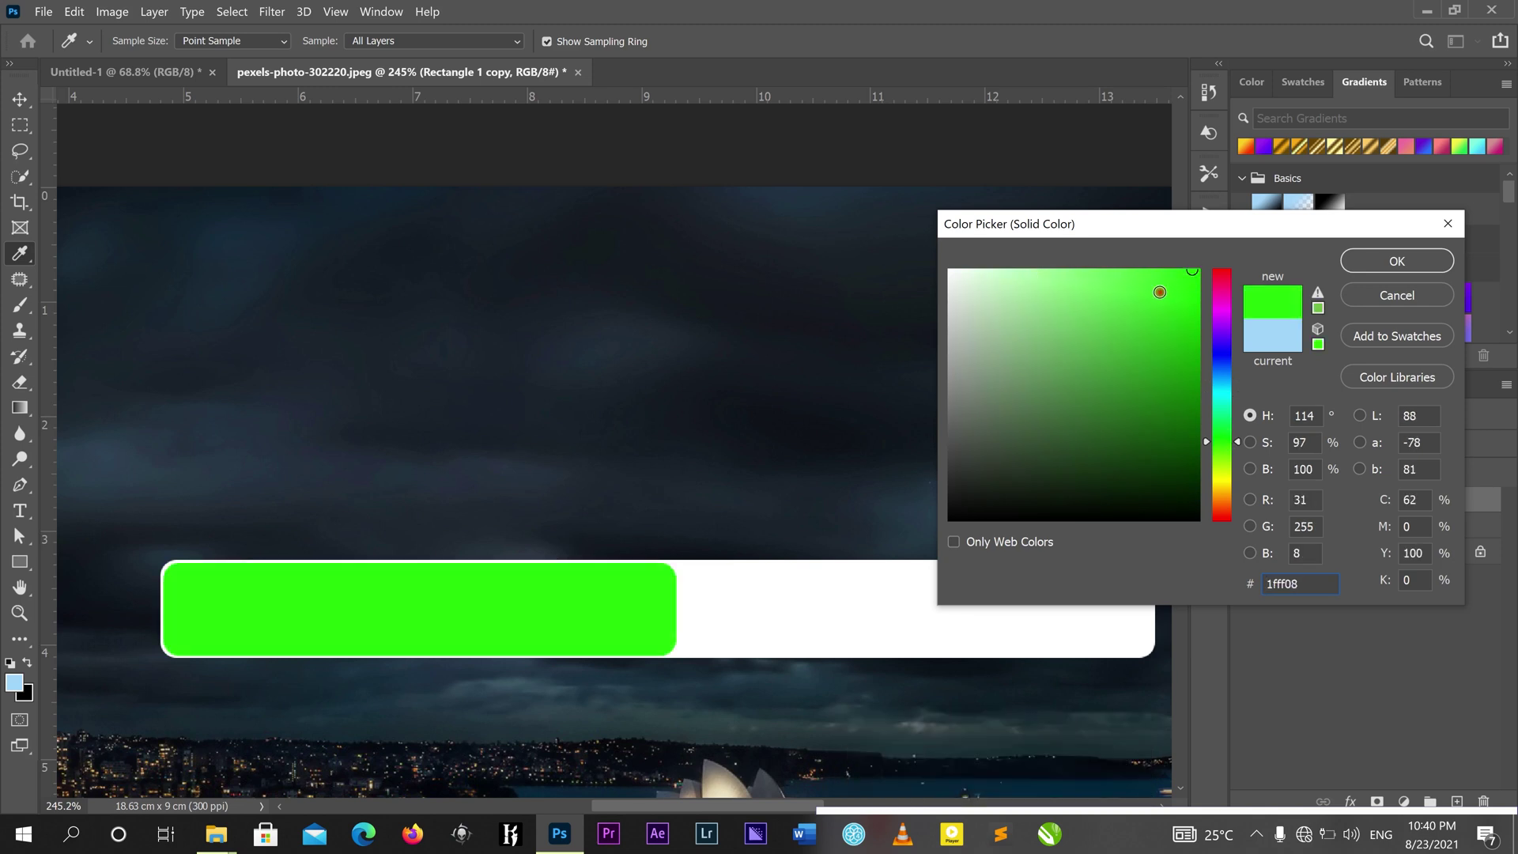
pyautogui.click(1406, 269)
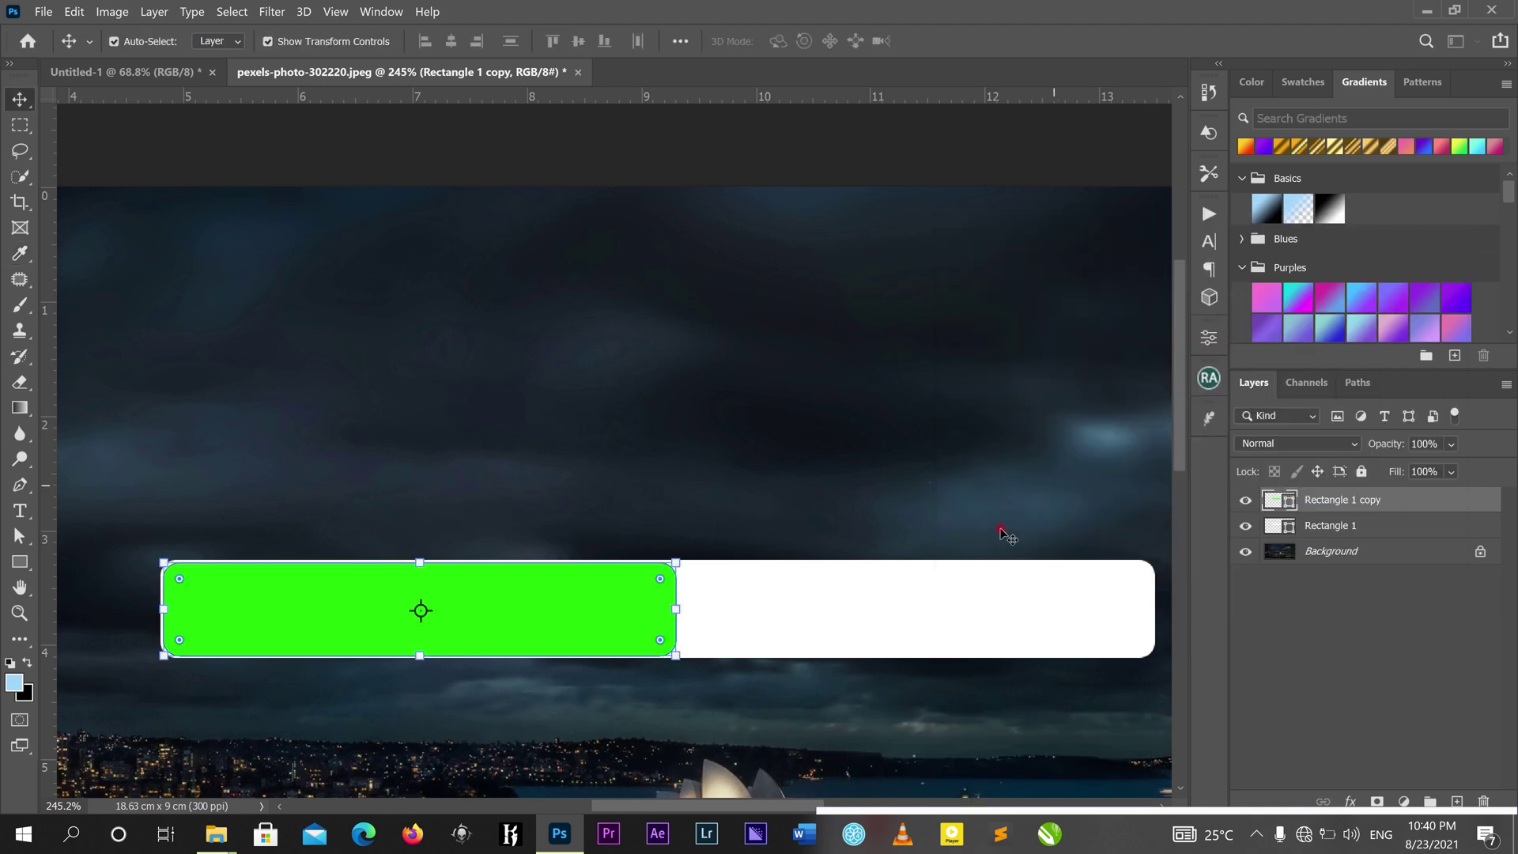
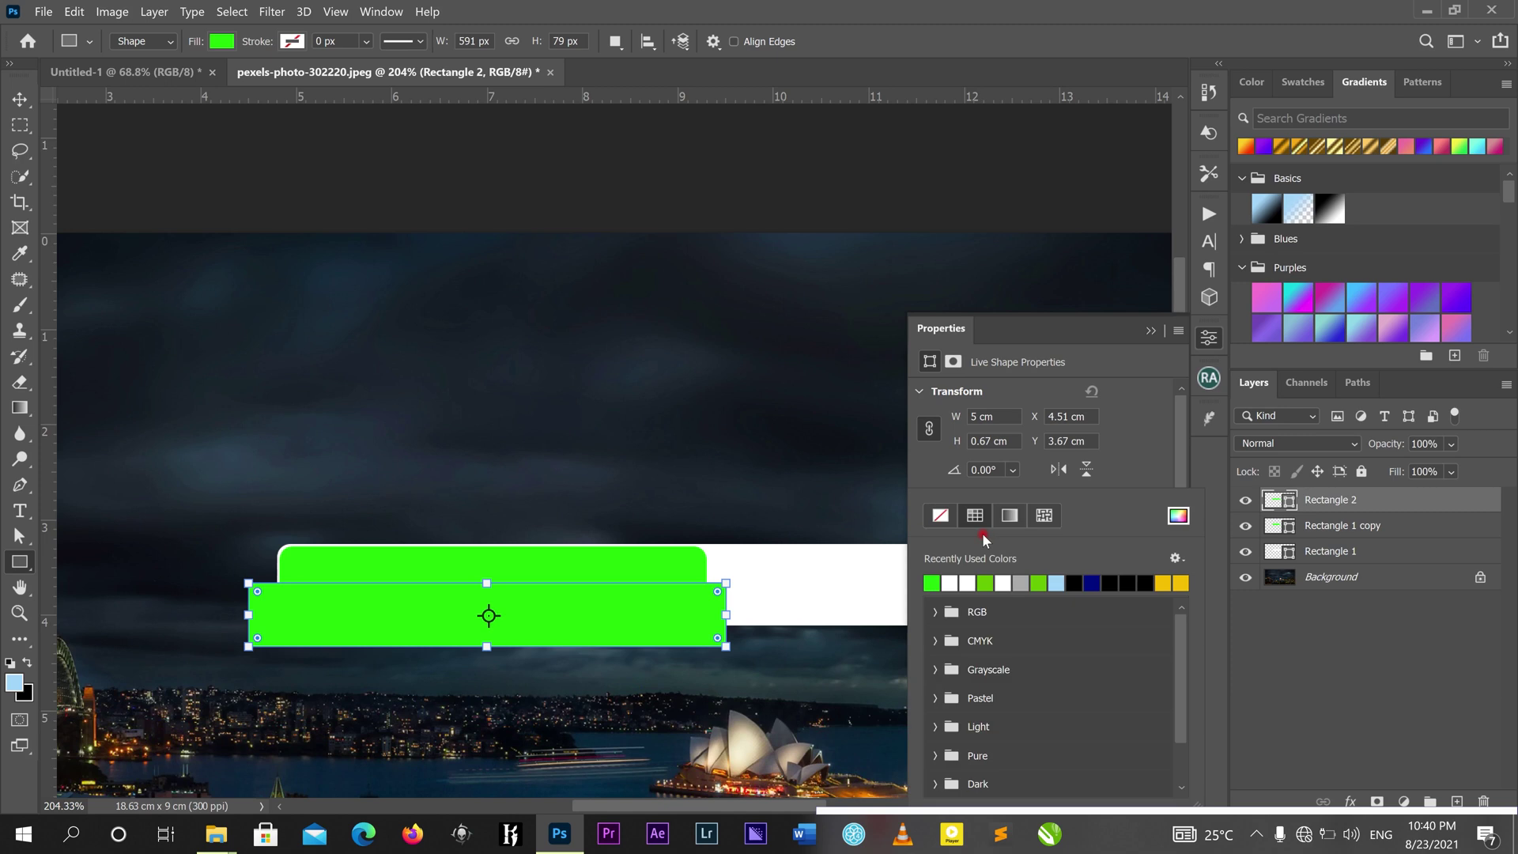
# - Change the fill of the new 5 × 0.67 cm rectangle to white from the recently used colors
pyautogui.click(967, 584)
pyautogui.press('v')
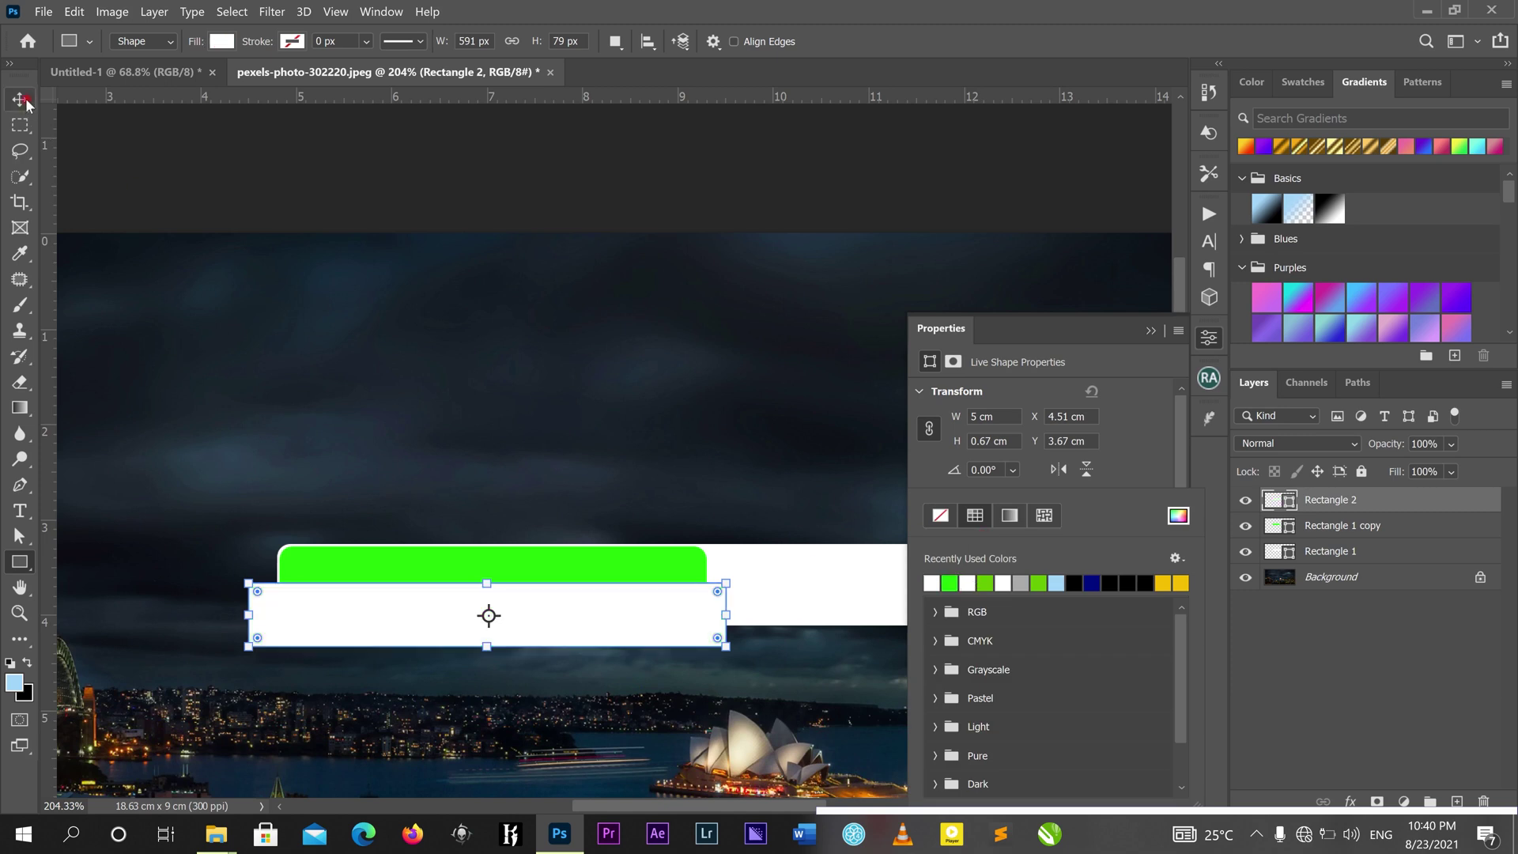
# - Lower the opacity of the new white 5 × 0.67 cm rectangle to 49%
pyautogui.click(1116, 471)
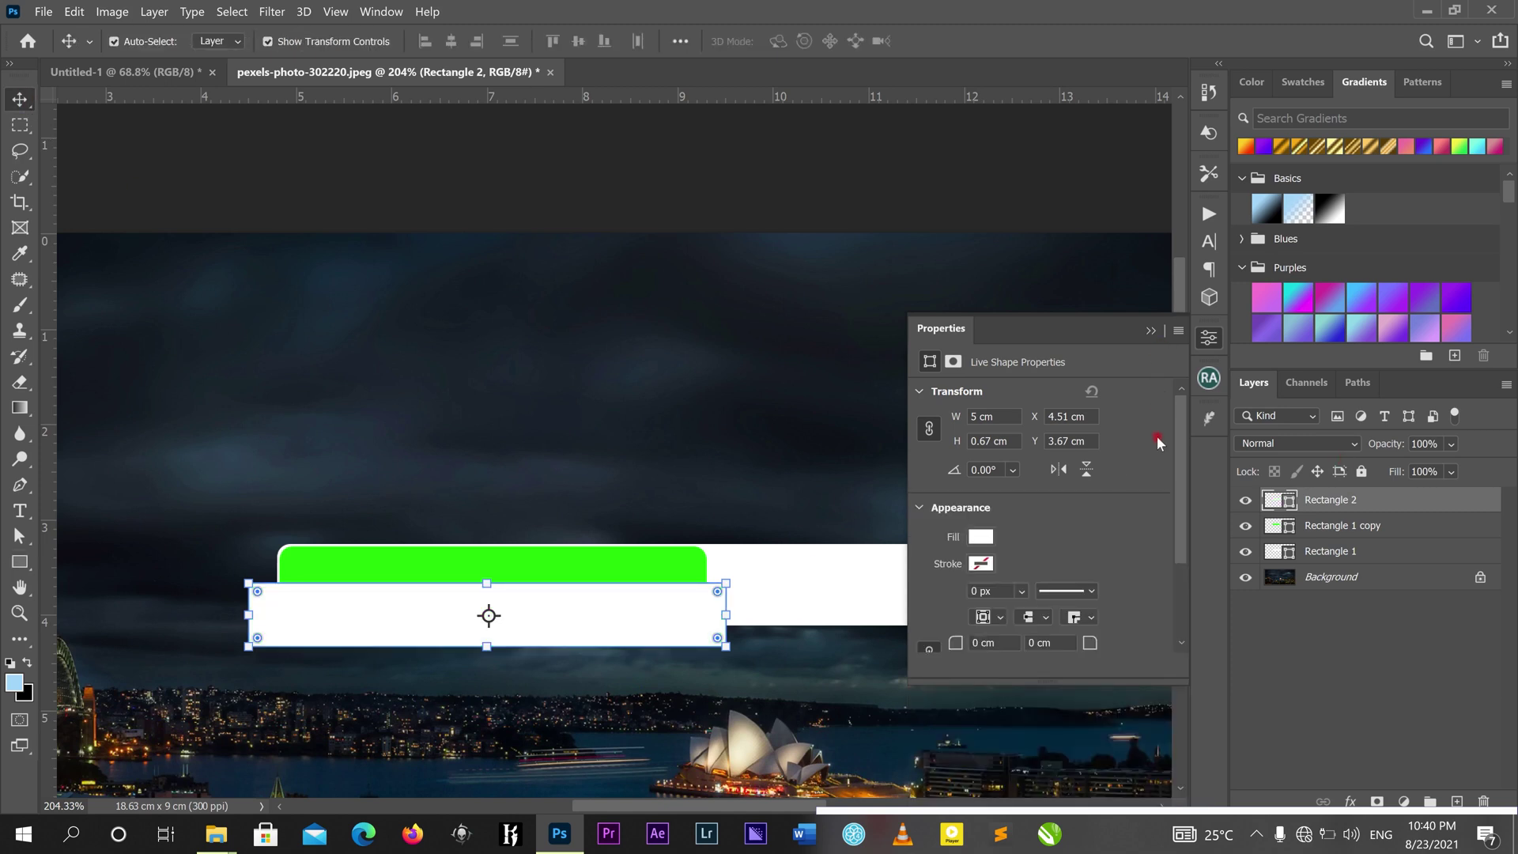
pyautogui.click(1452, 446)
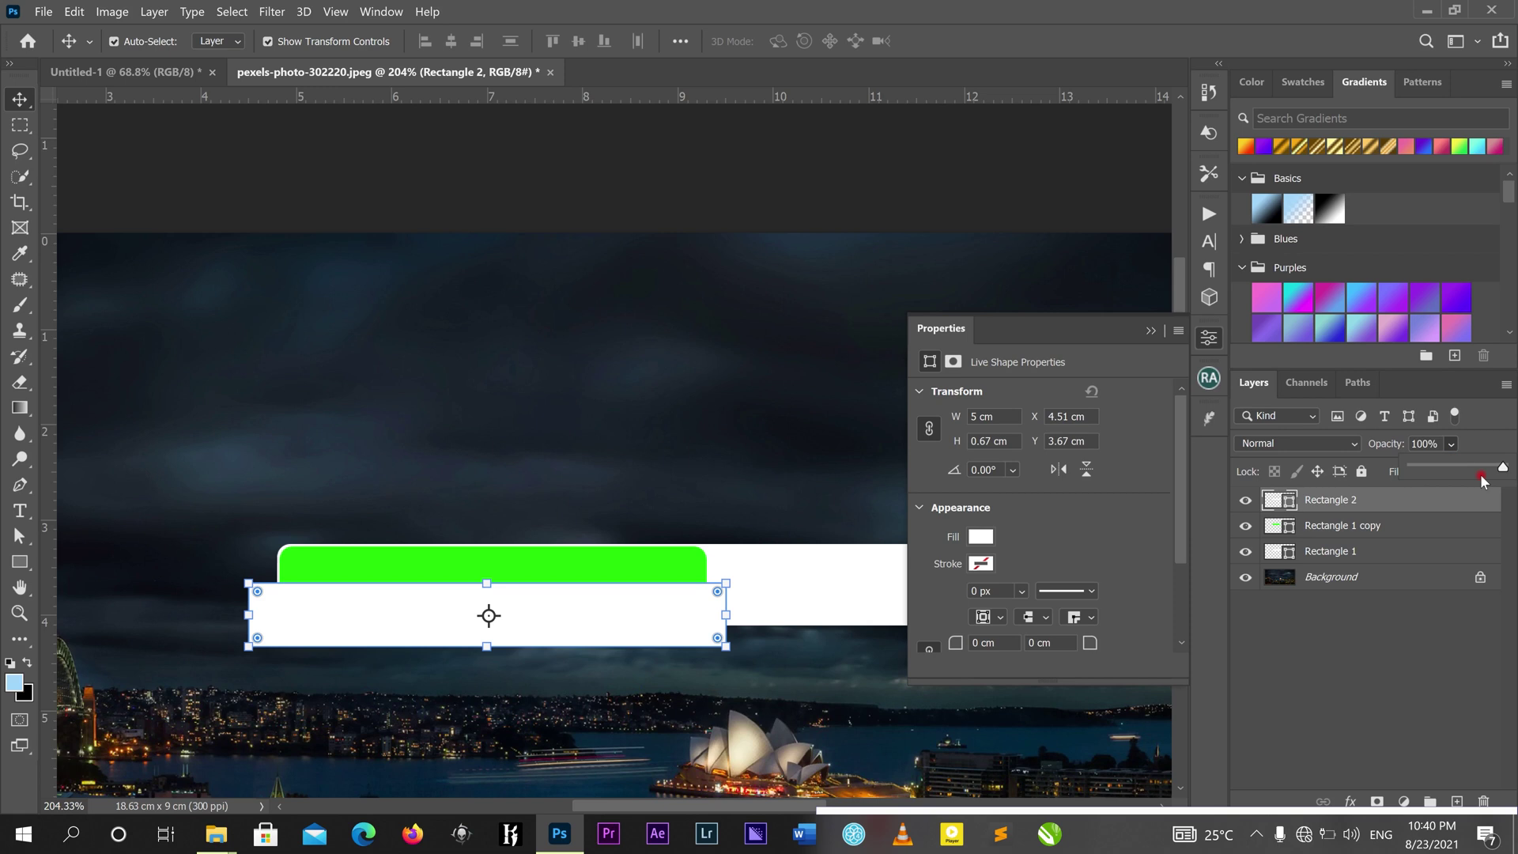
pyautogui.moveTo(1506, 468); pyautogui.dragTo(1492, 477)
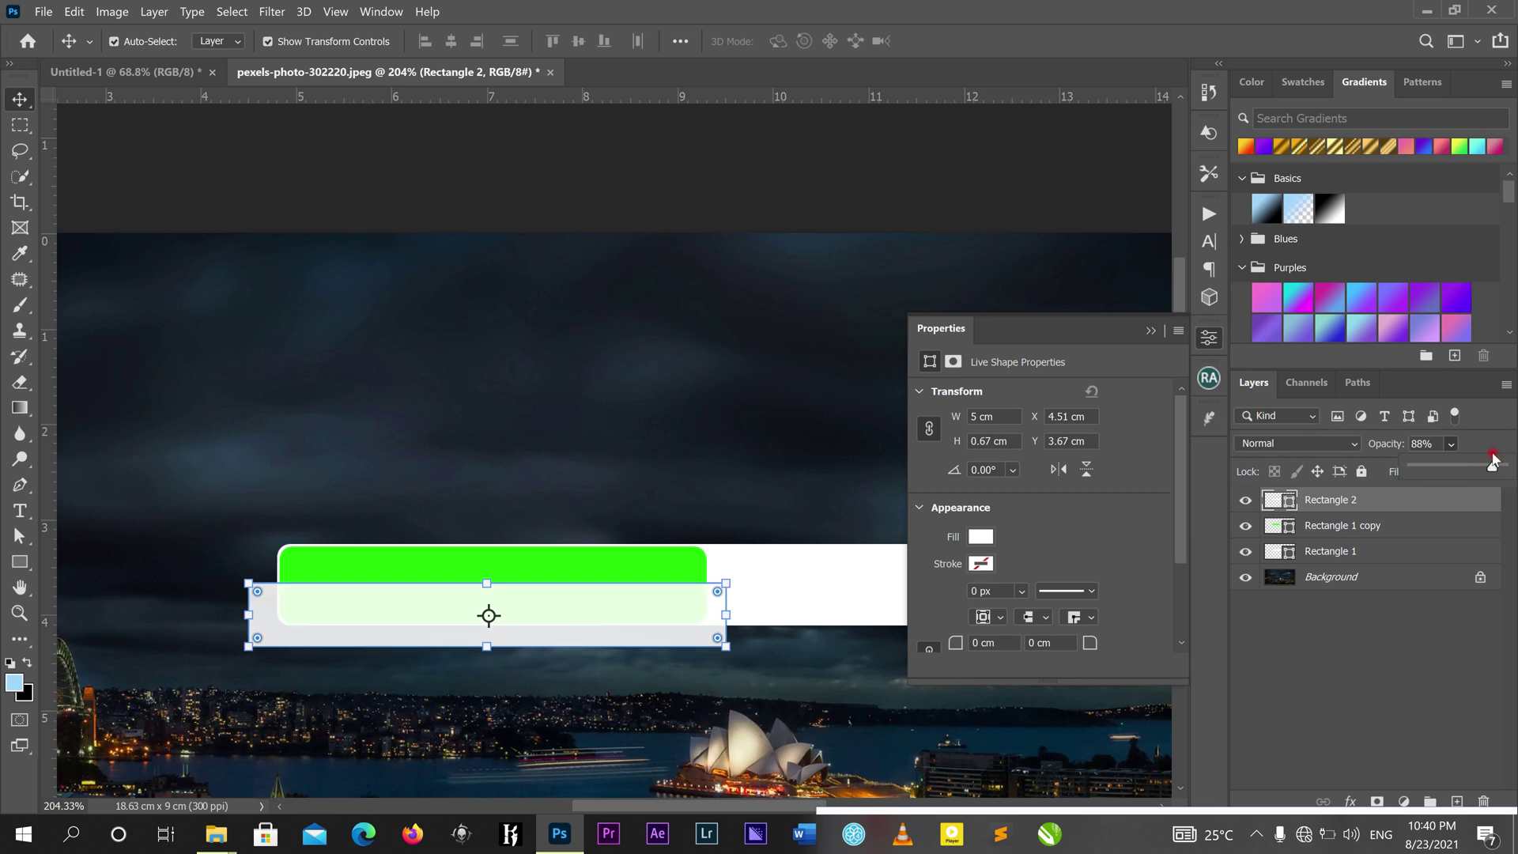
pyautogui.moveTo(1490, 469); pyautogui.dragTo(1463, 472)
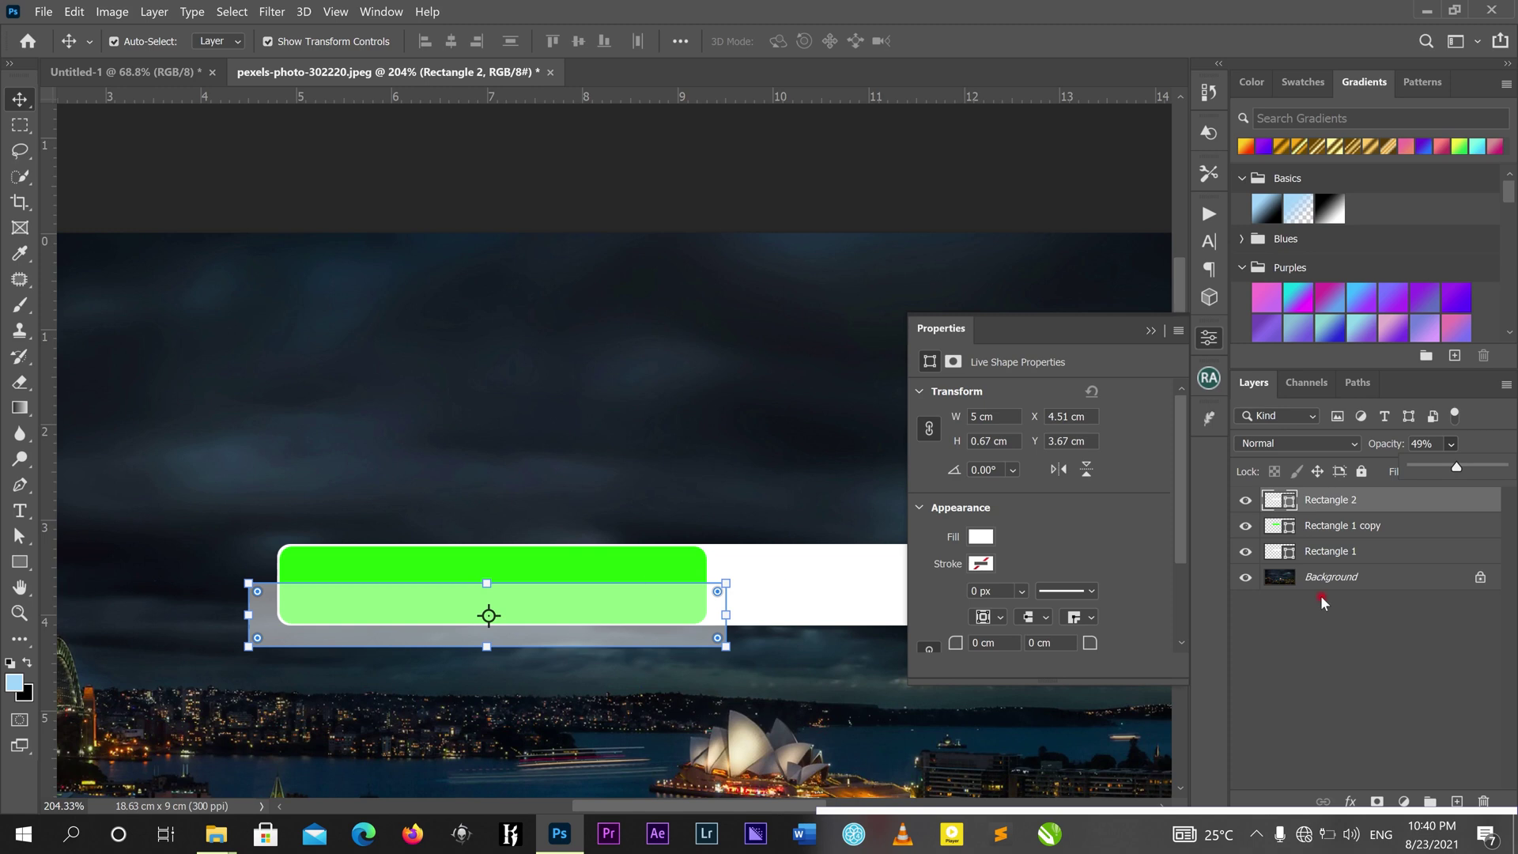
pyautogui.click(662, 562)
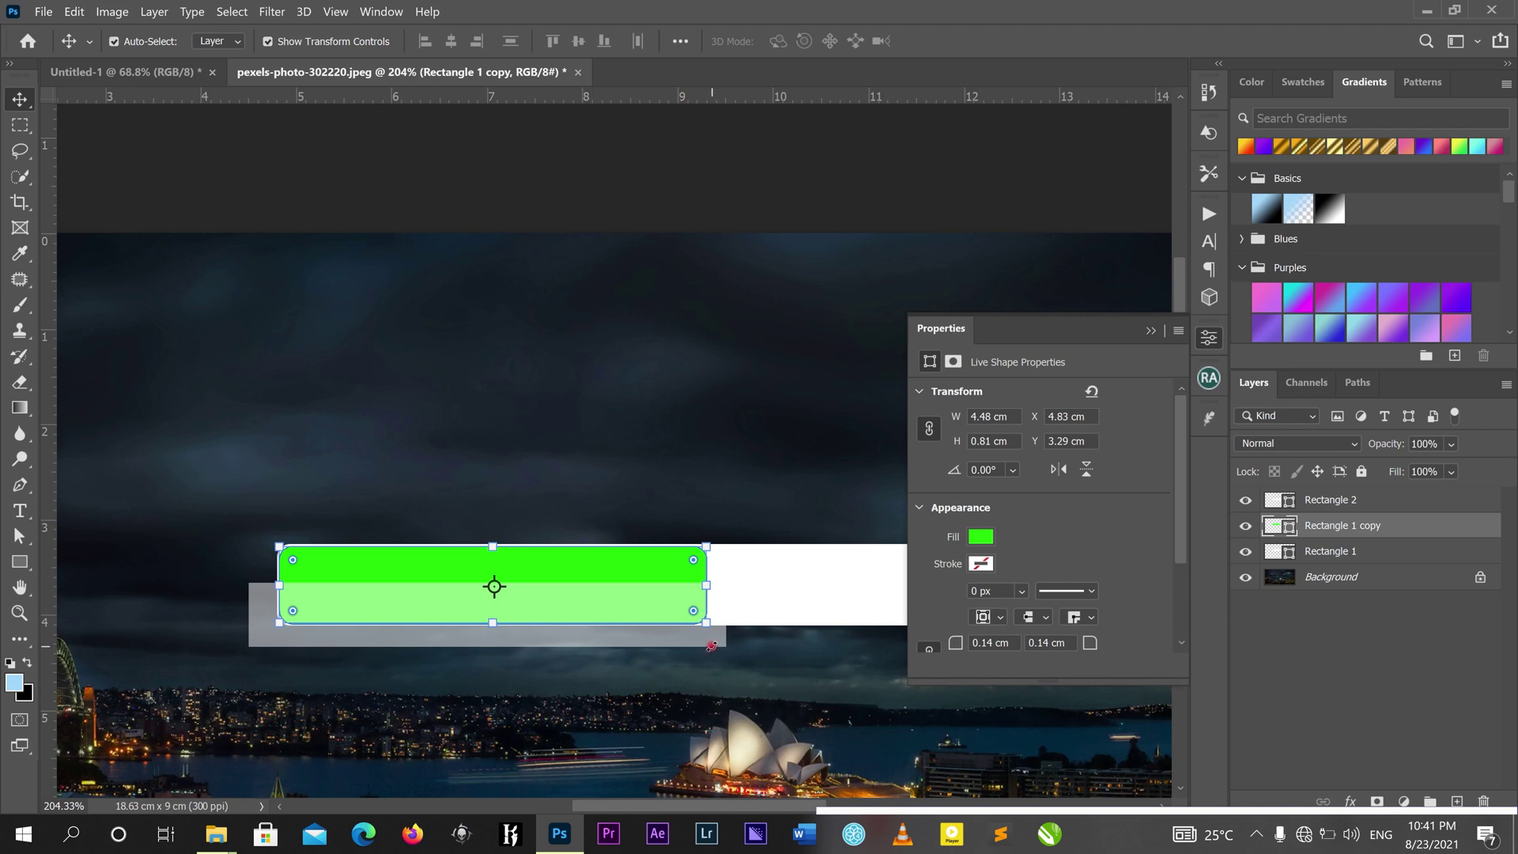
pyautogui.hotkey('ctrl', 't')
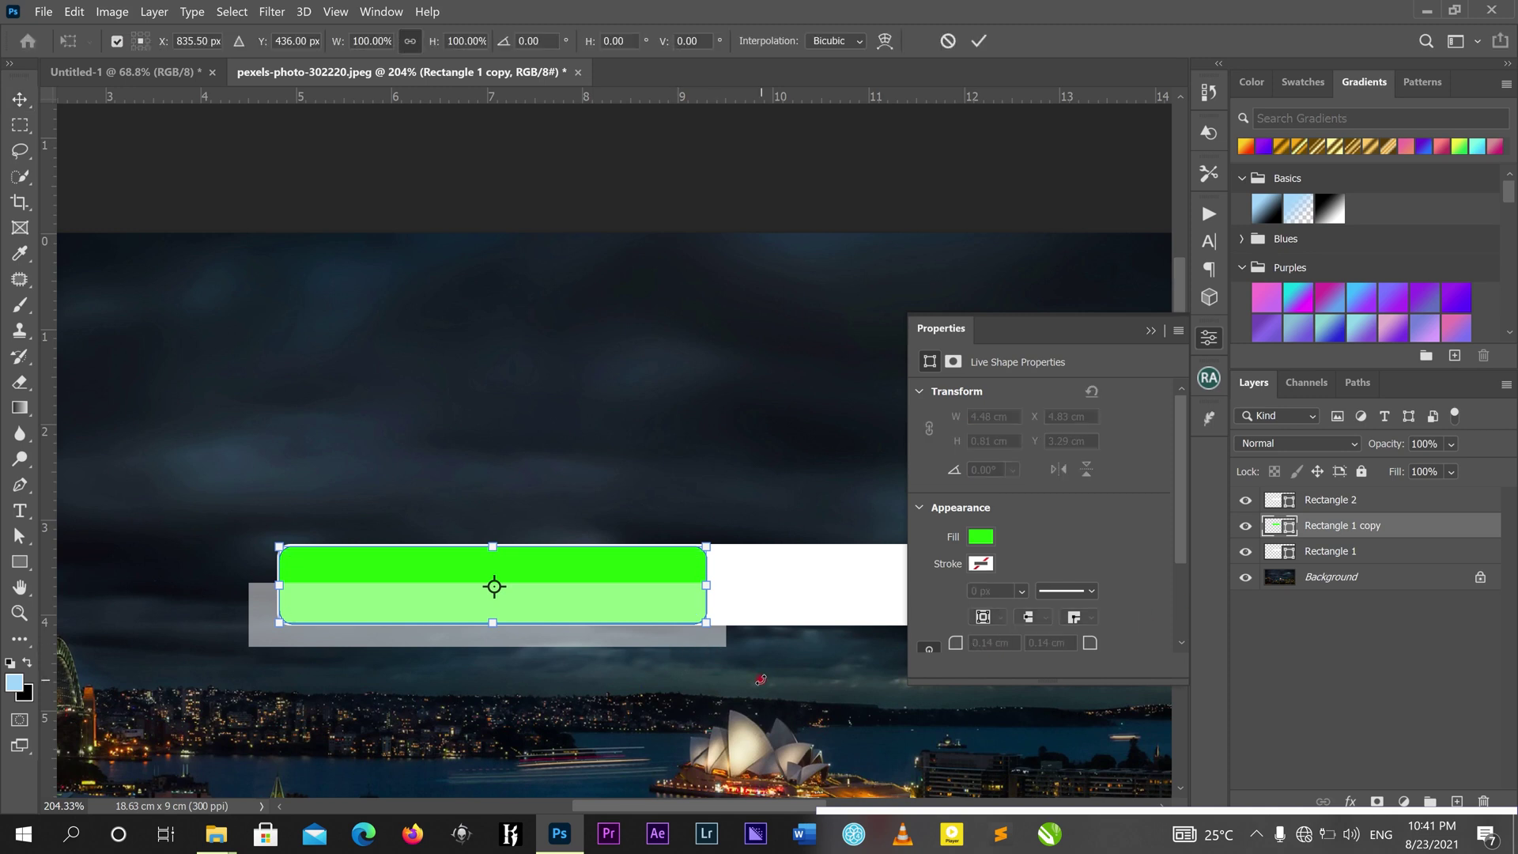
pyautogui.click(971, 46)
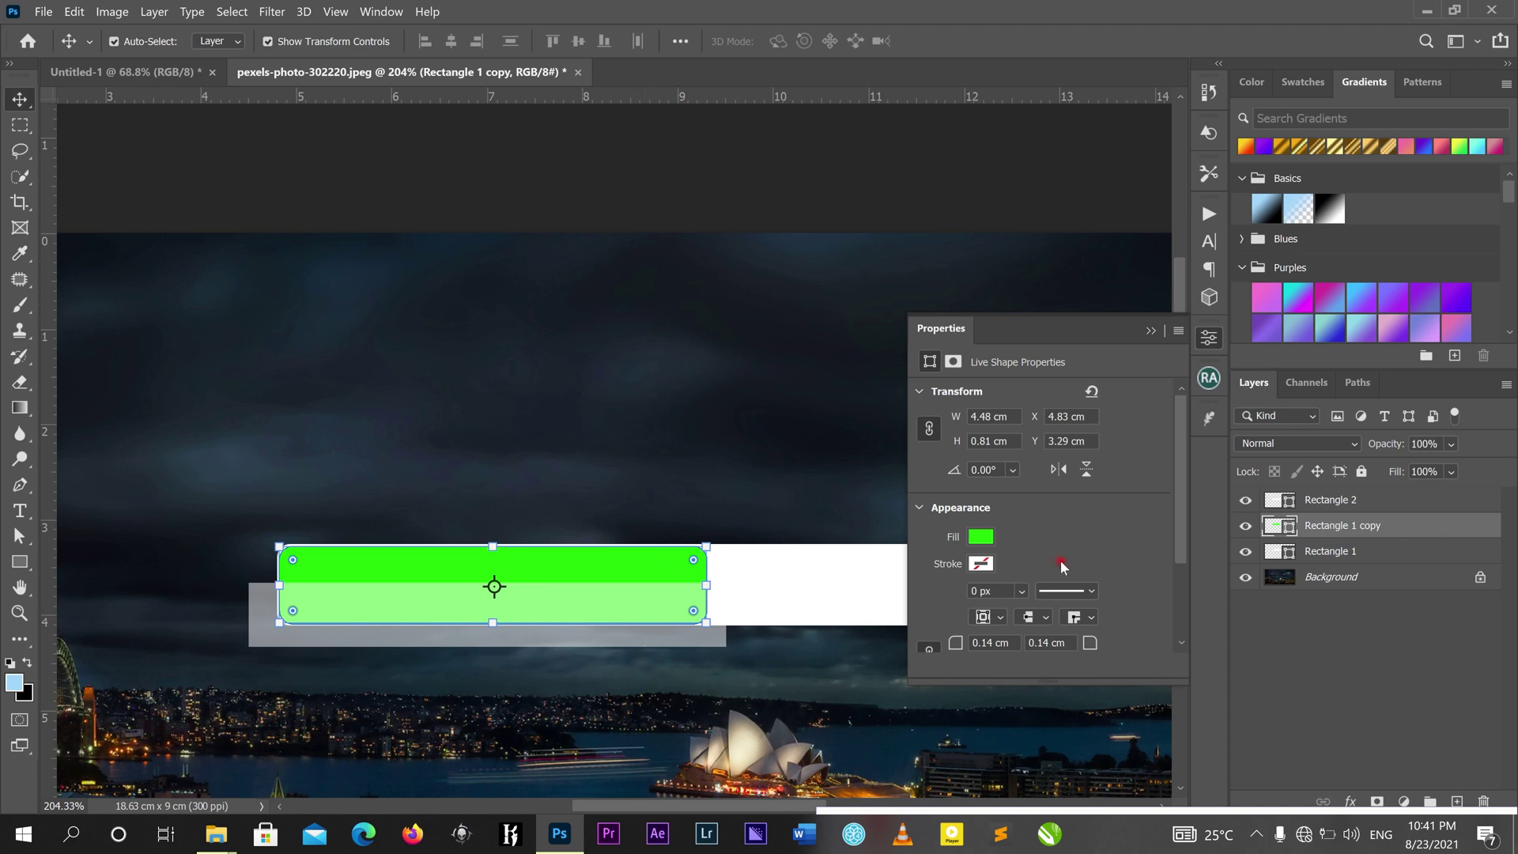
pyautogui.click(862, 494)
pyautogui.click(654, 609)
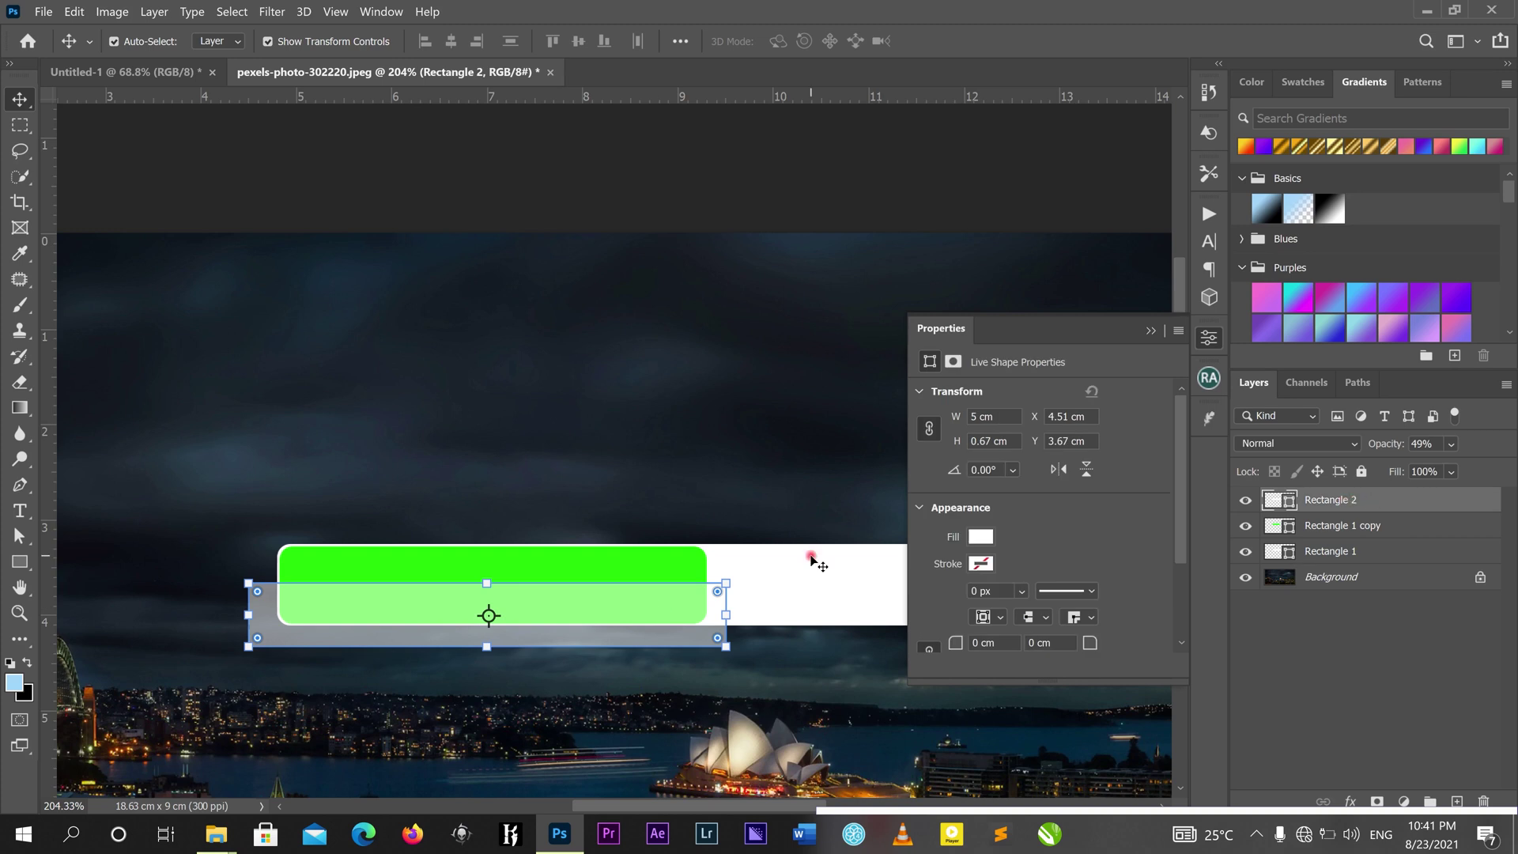
pyautogui.click(671, 552)
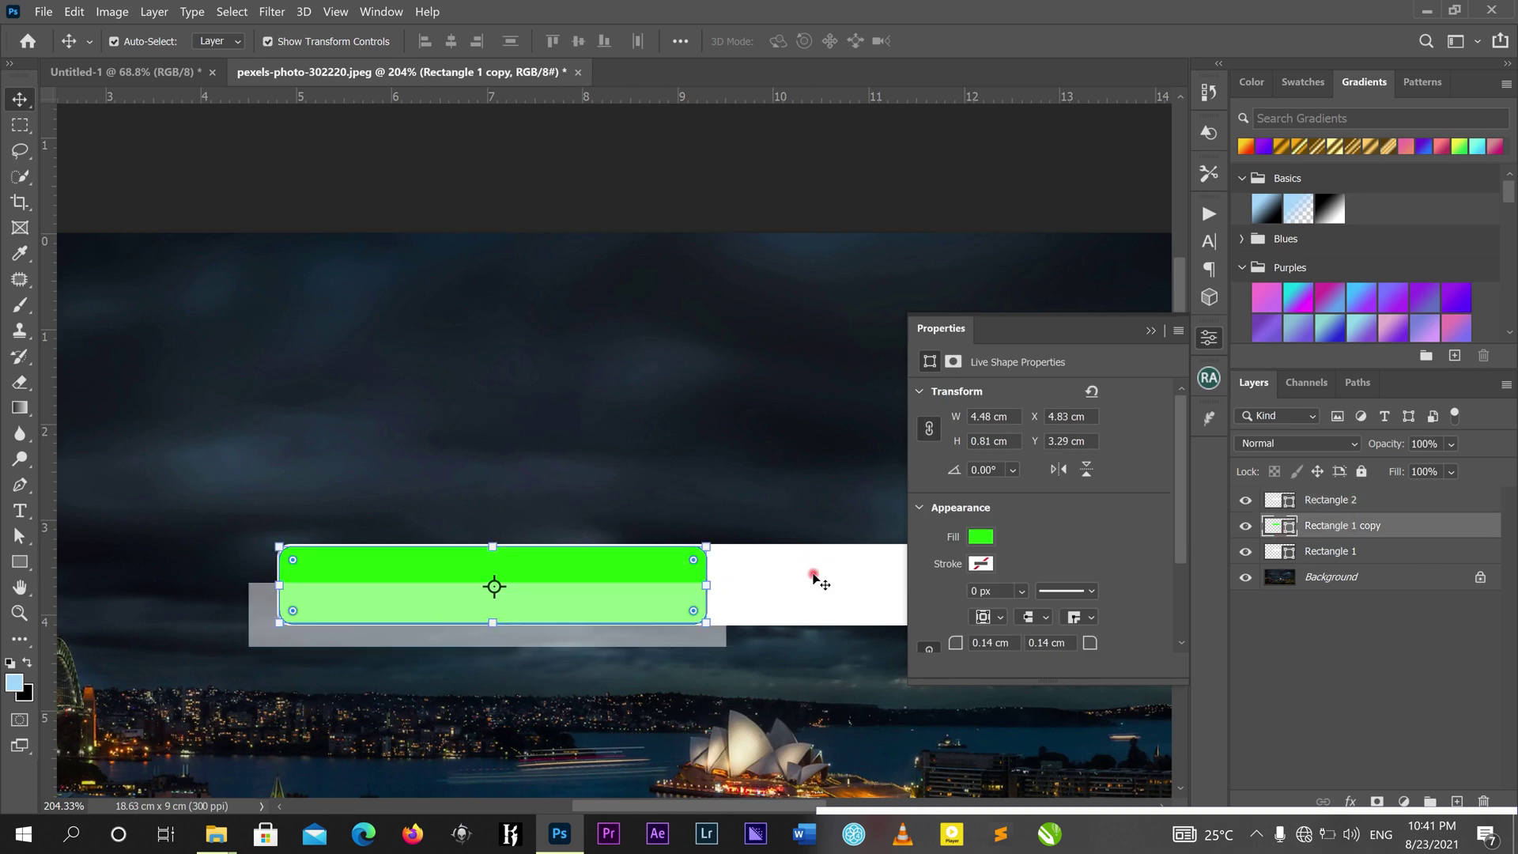
# - Clip the translucent Rectangle 2 layer to the green rounded rectangle with a clipping mask, and collapse the shape properties
pyautogui.click(1364, 505)
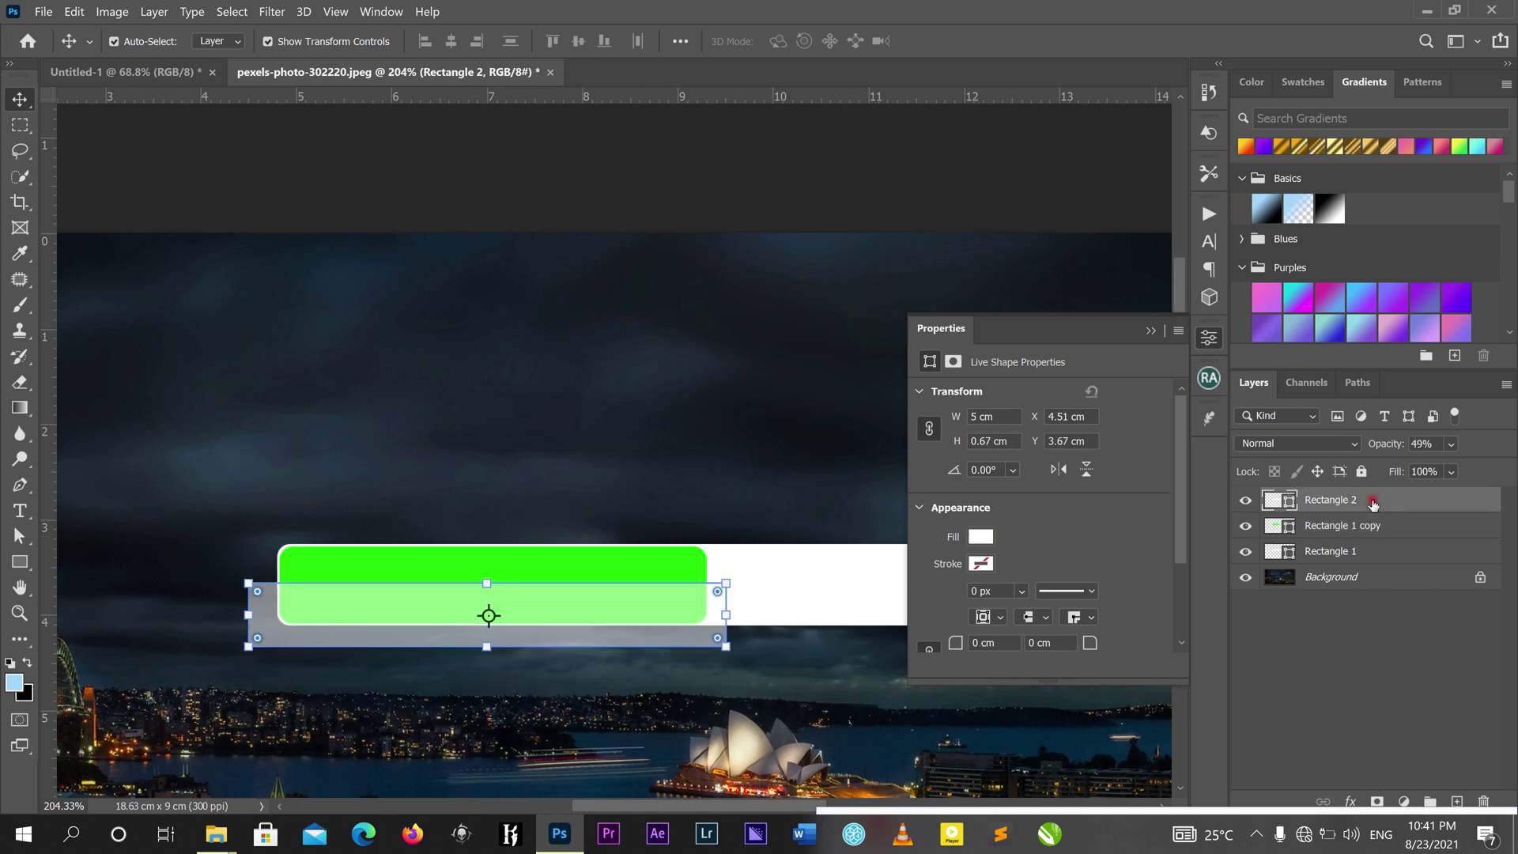
pyautogui.rightClick(1373, 506)
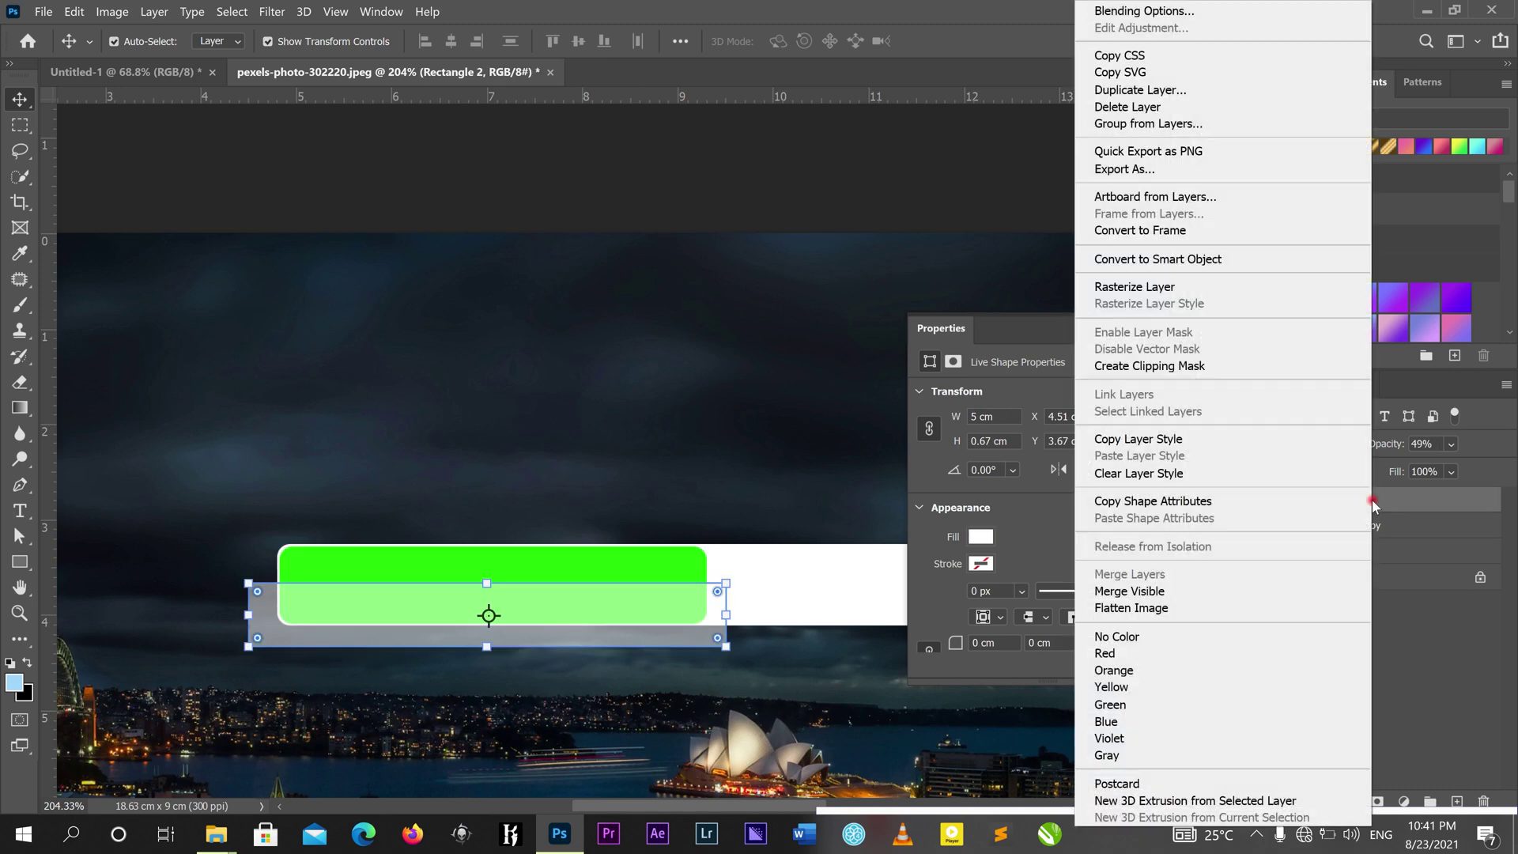
pyautogui.click(1157, 367)
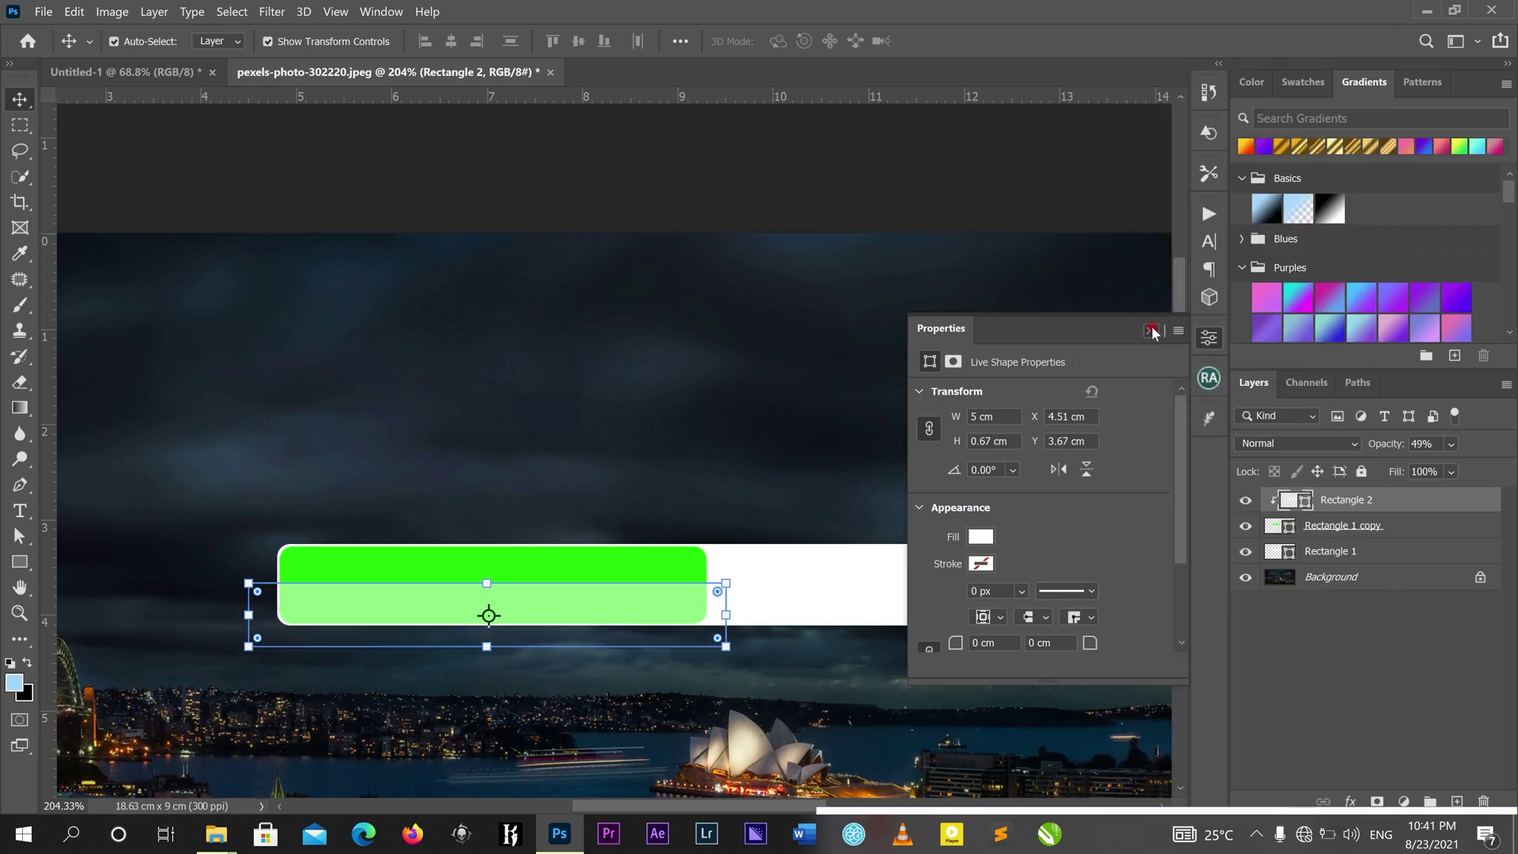
pyautogui.click(1152, 328)
pyautogui.click(919, 352)
# - Nudge the translucent highlight rectangle slightly down so it covers the lower half of the green bar, and deselect it
pyautogui.scroll(-3, 680, 568)
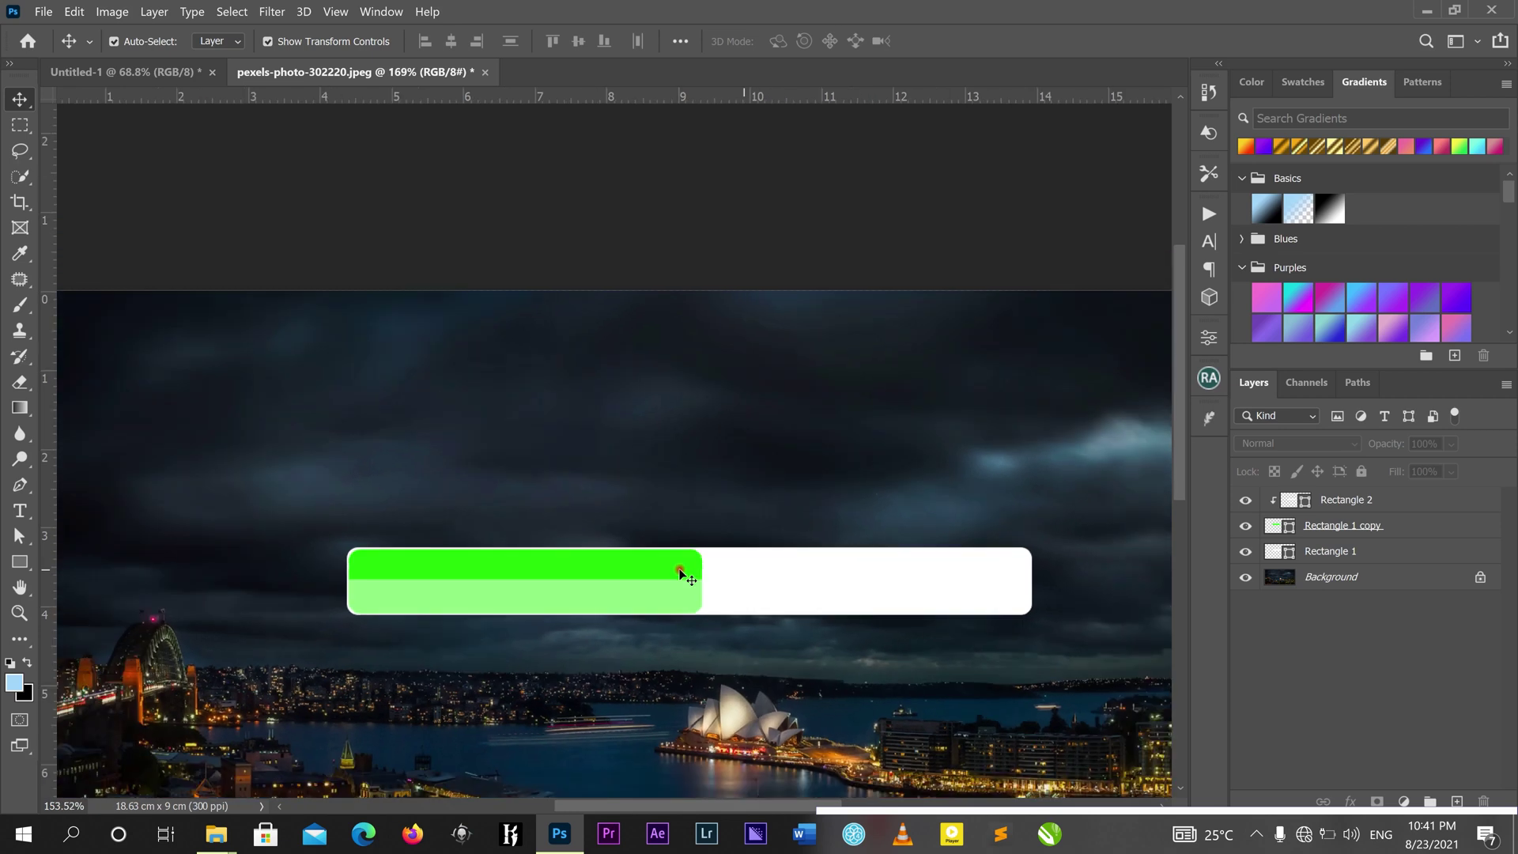
pyautogui.scroll(4, 382, 291)
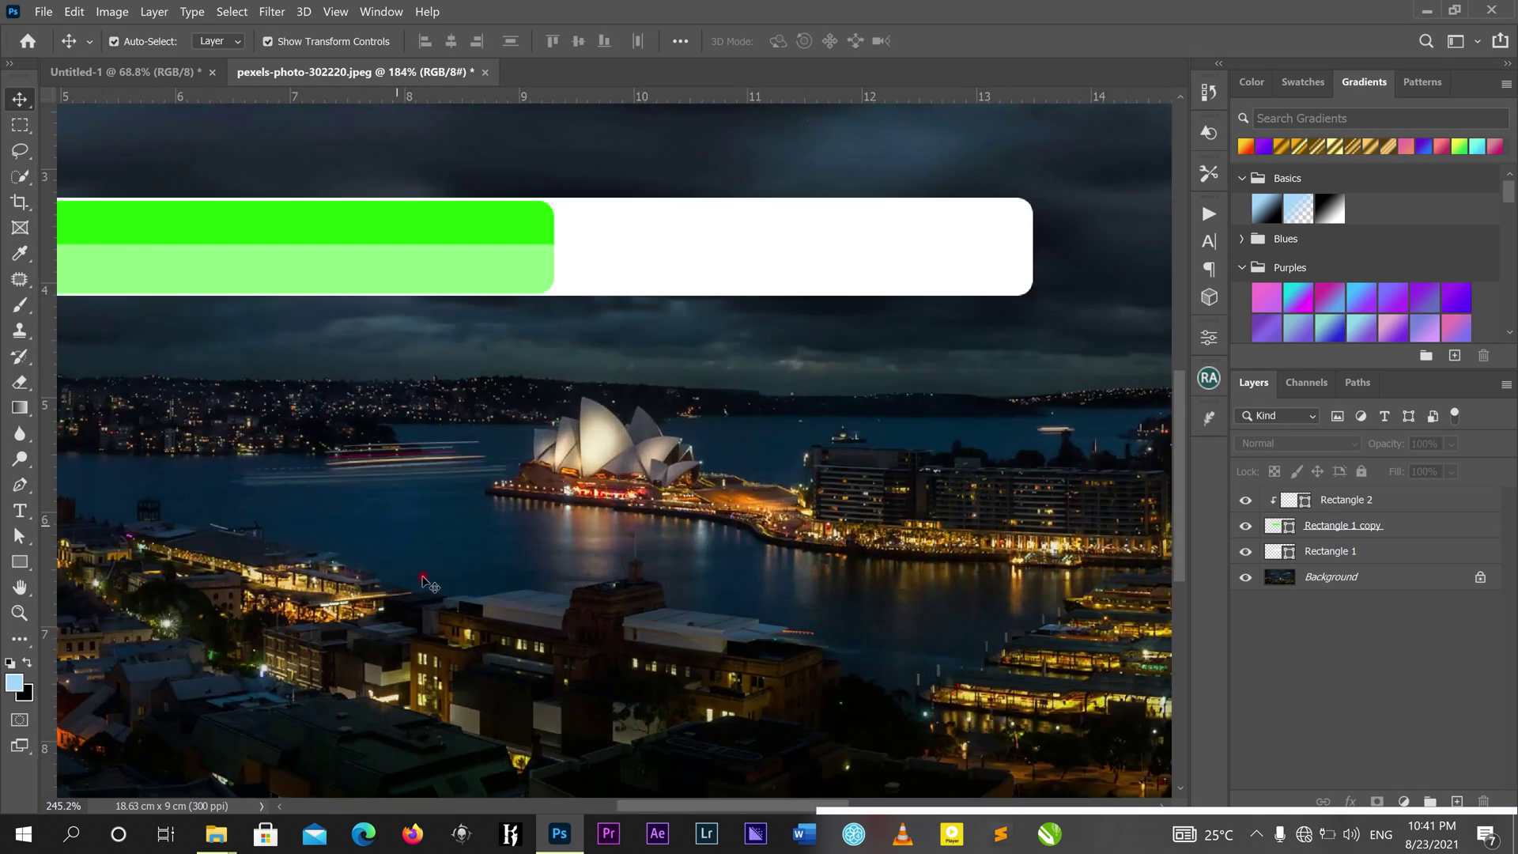
pyautogui.scroll(-3, 360, 346)
pyautogui.moveTo(361, 347); pyautogui.dragTo(414, 435)
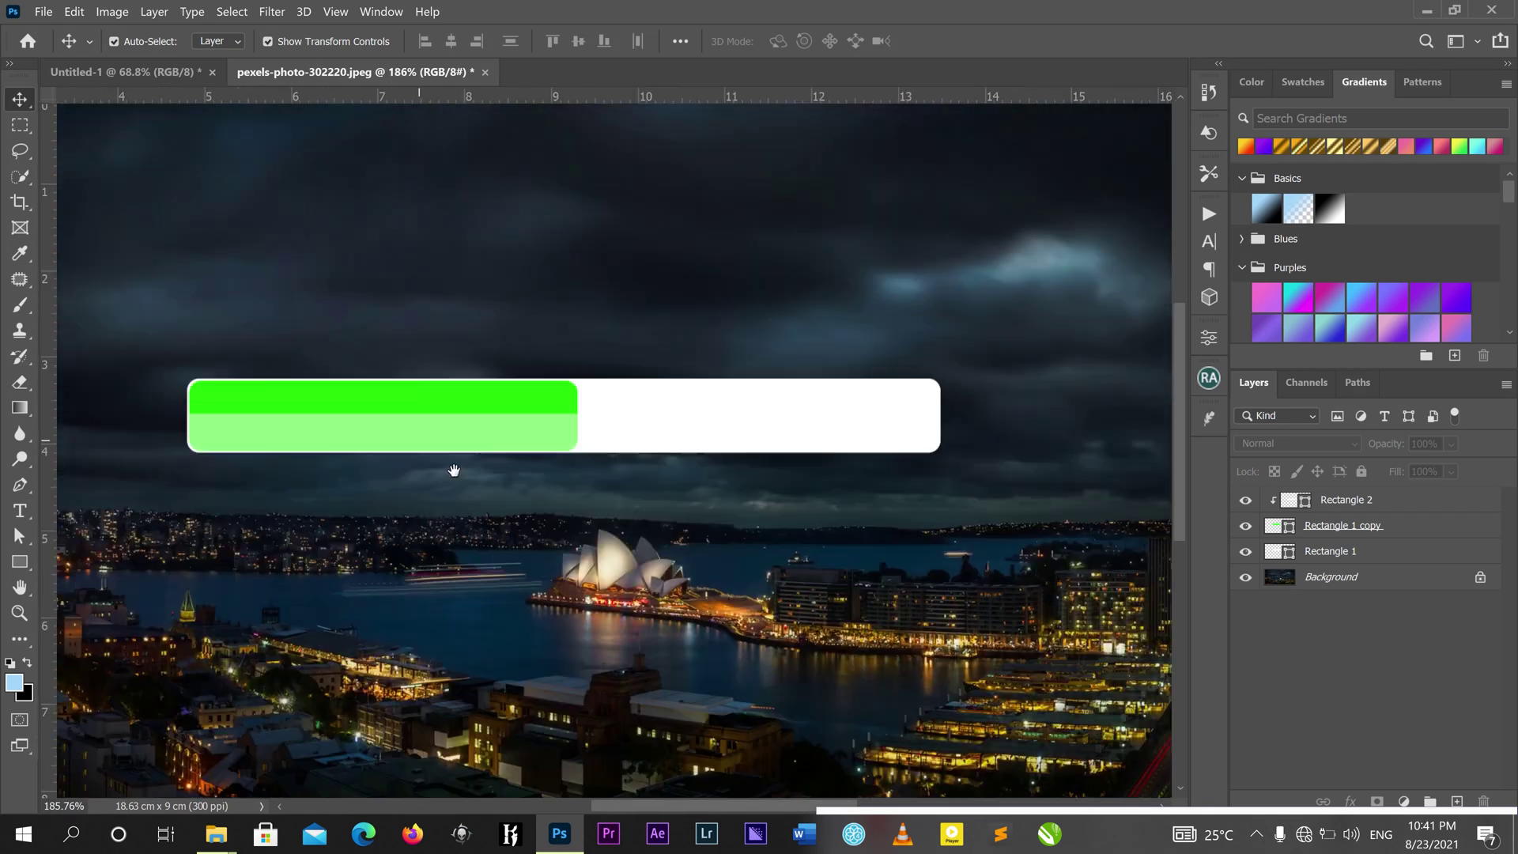
pyautogui.scroll(3, 389, 465)
pyautogui.click(389, 465)
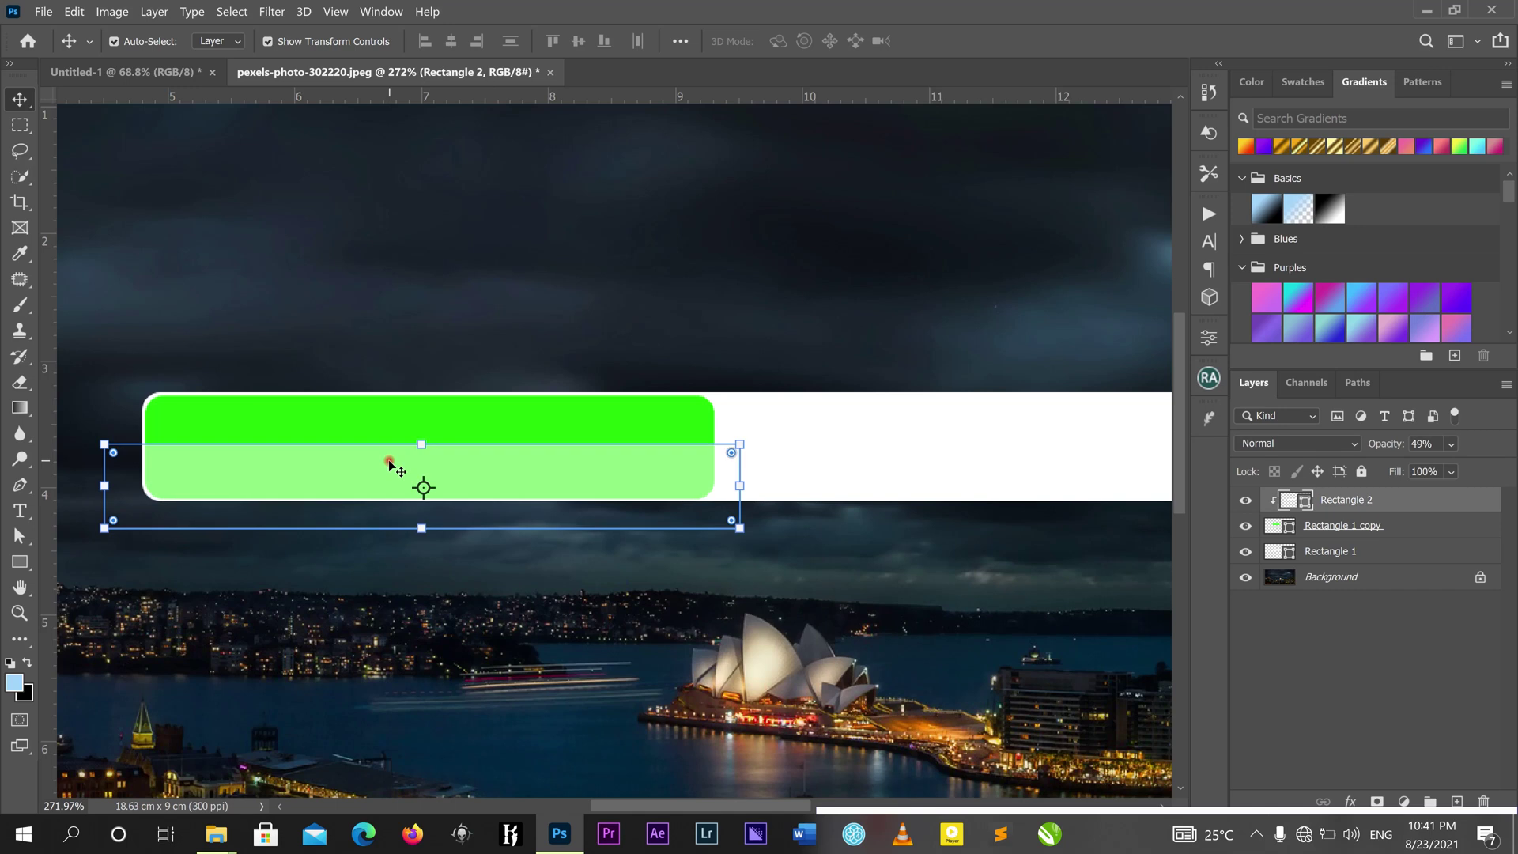
pyautogui.press('Down')
pyautogui.press('Down')
pyautogui.press('Down')
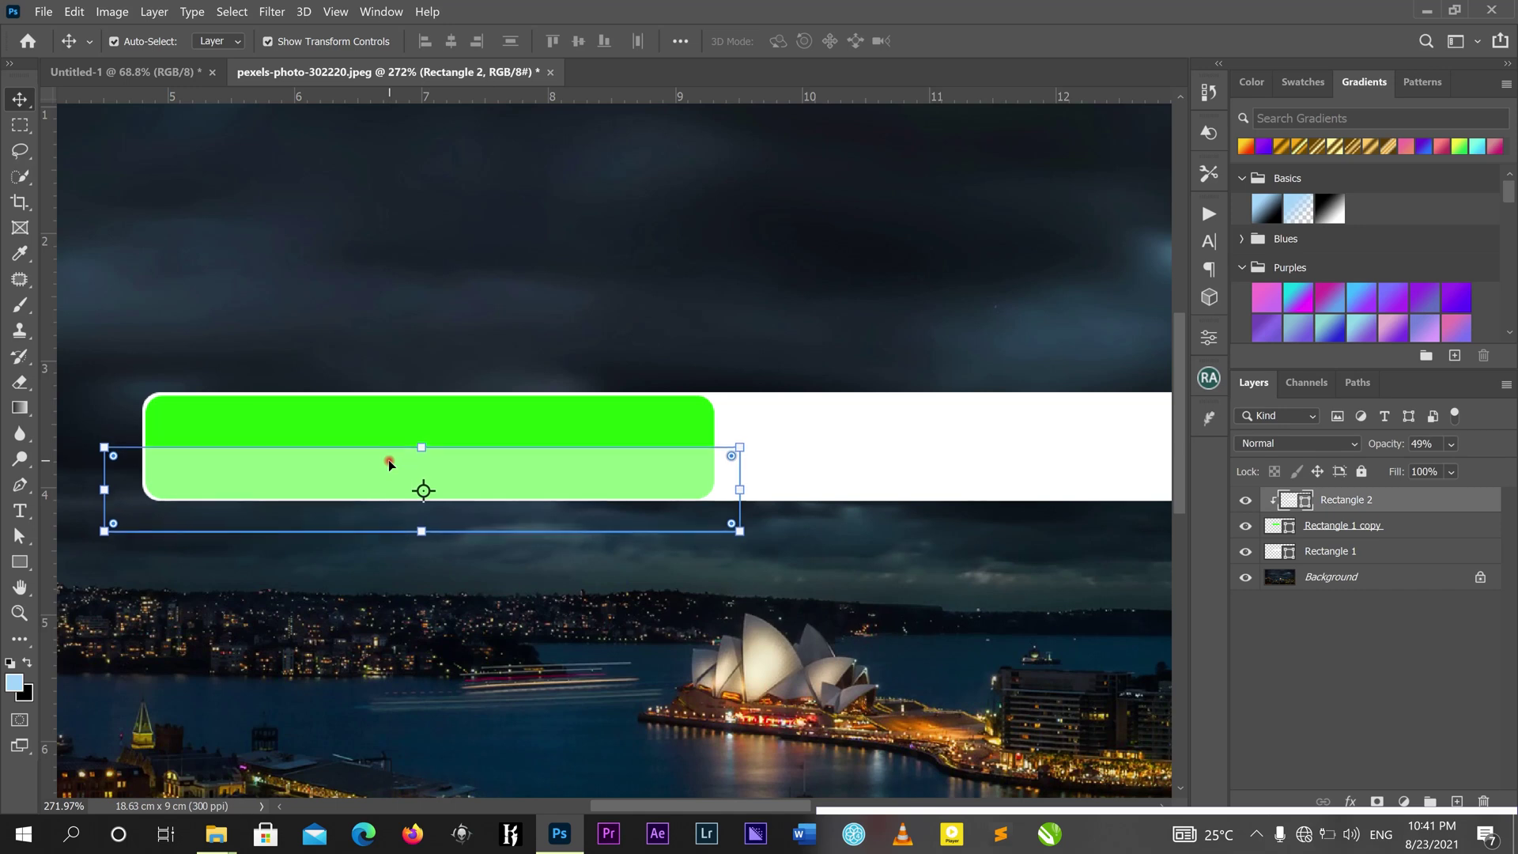
pyautogui.press('Up')
pyautogui.press('Up')
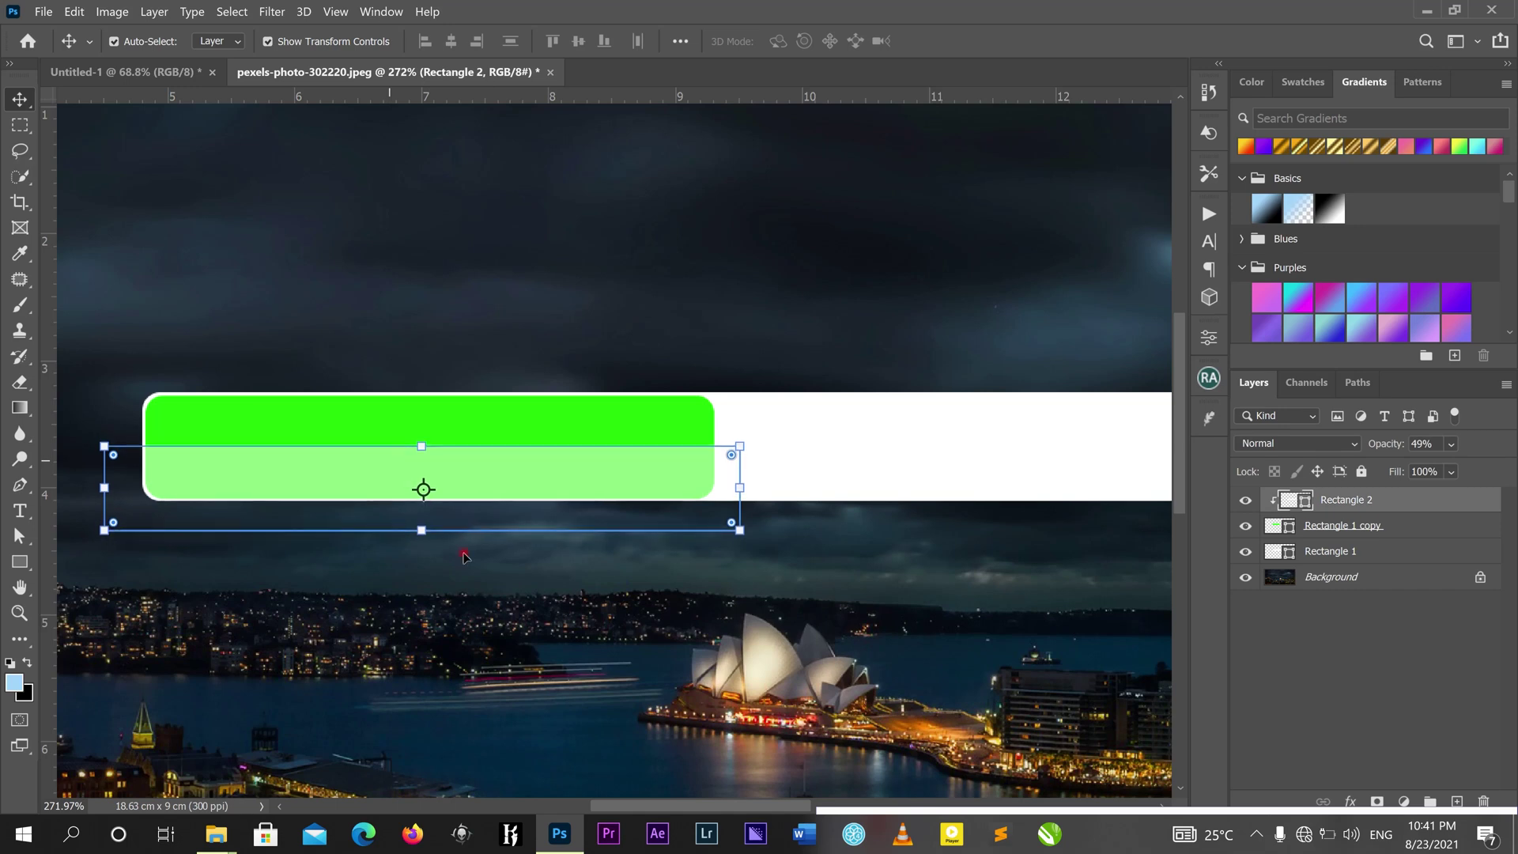
pyautogui.click(554, 566)
pyautogui.scroll(-1, 676, 563)
pyautogui.scroll(-8, 676, 563)
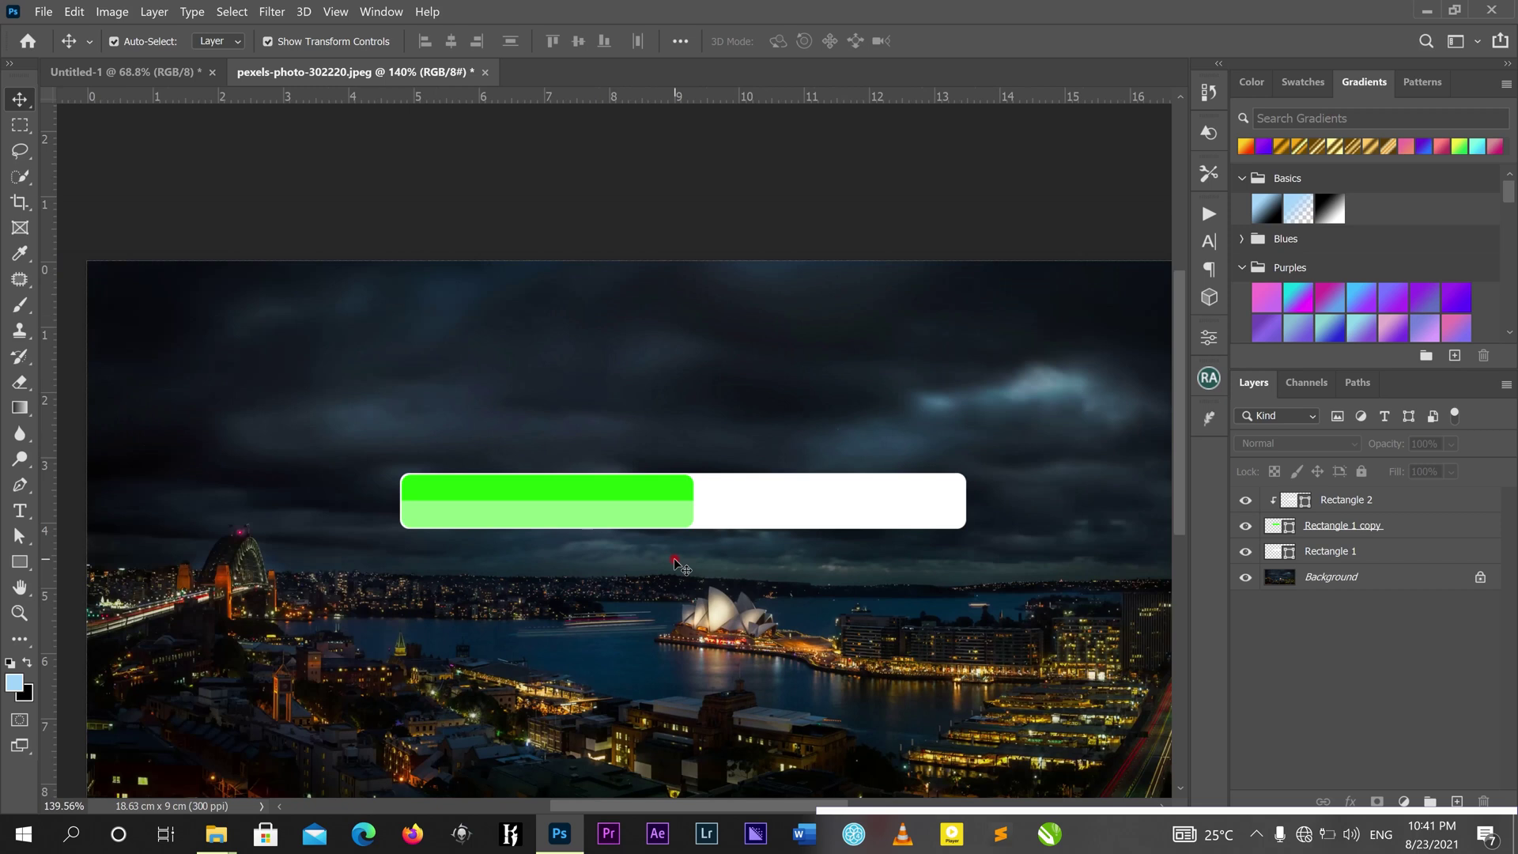
# - Add a "50%" text in green 9 pt Arial Regular above the banner and commit it
pyautogui.scroll(3, 506, 363)
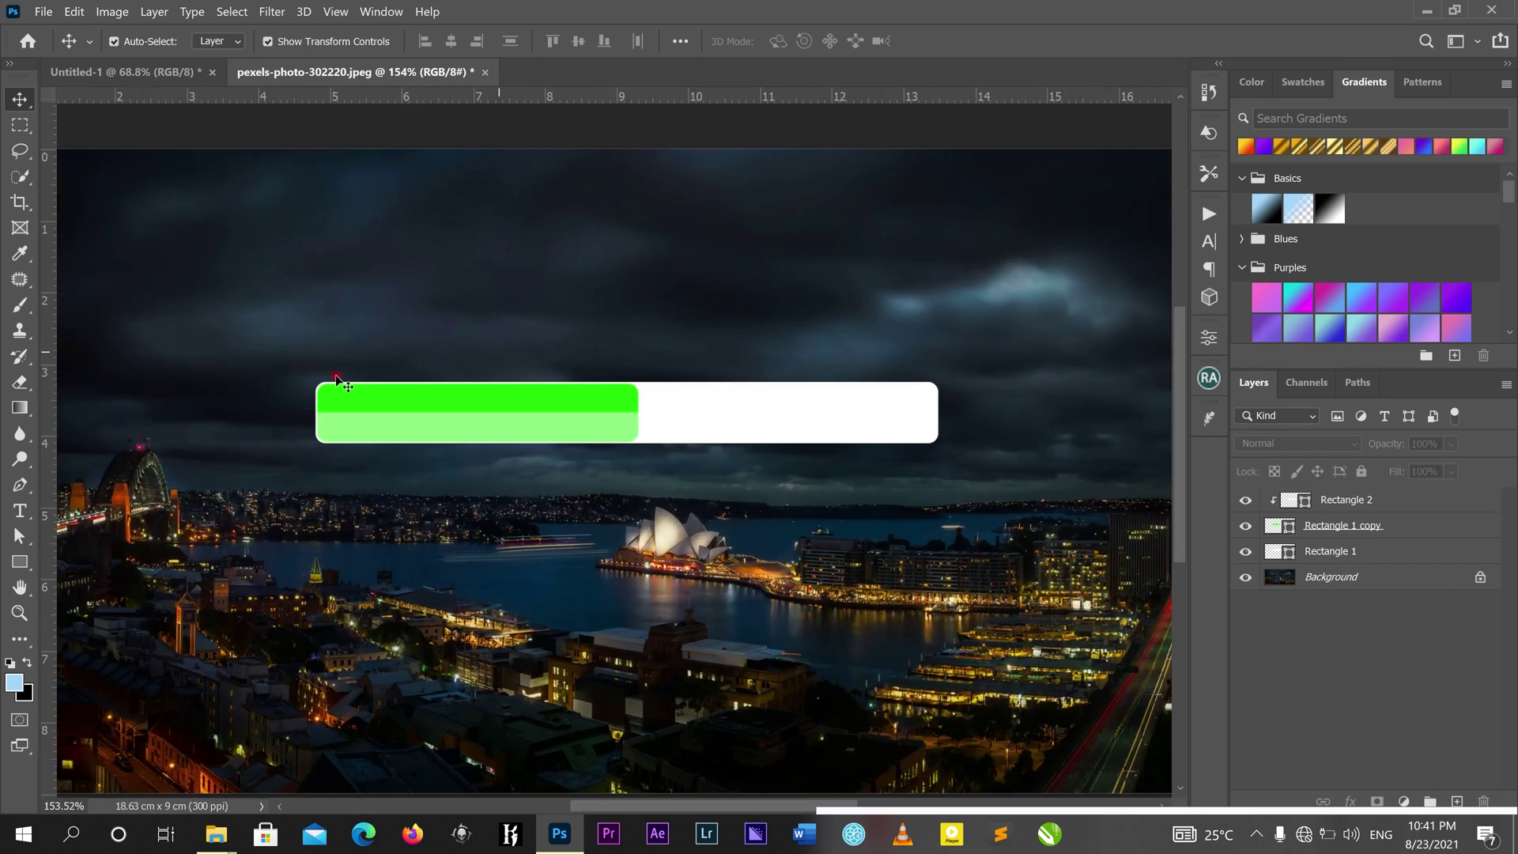
pyautogui.click(21, 512)
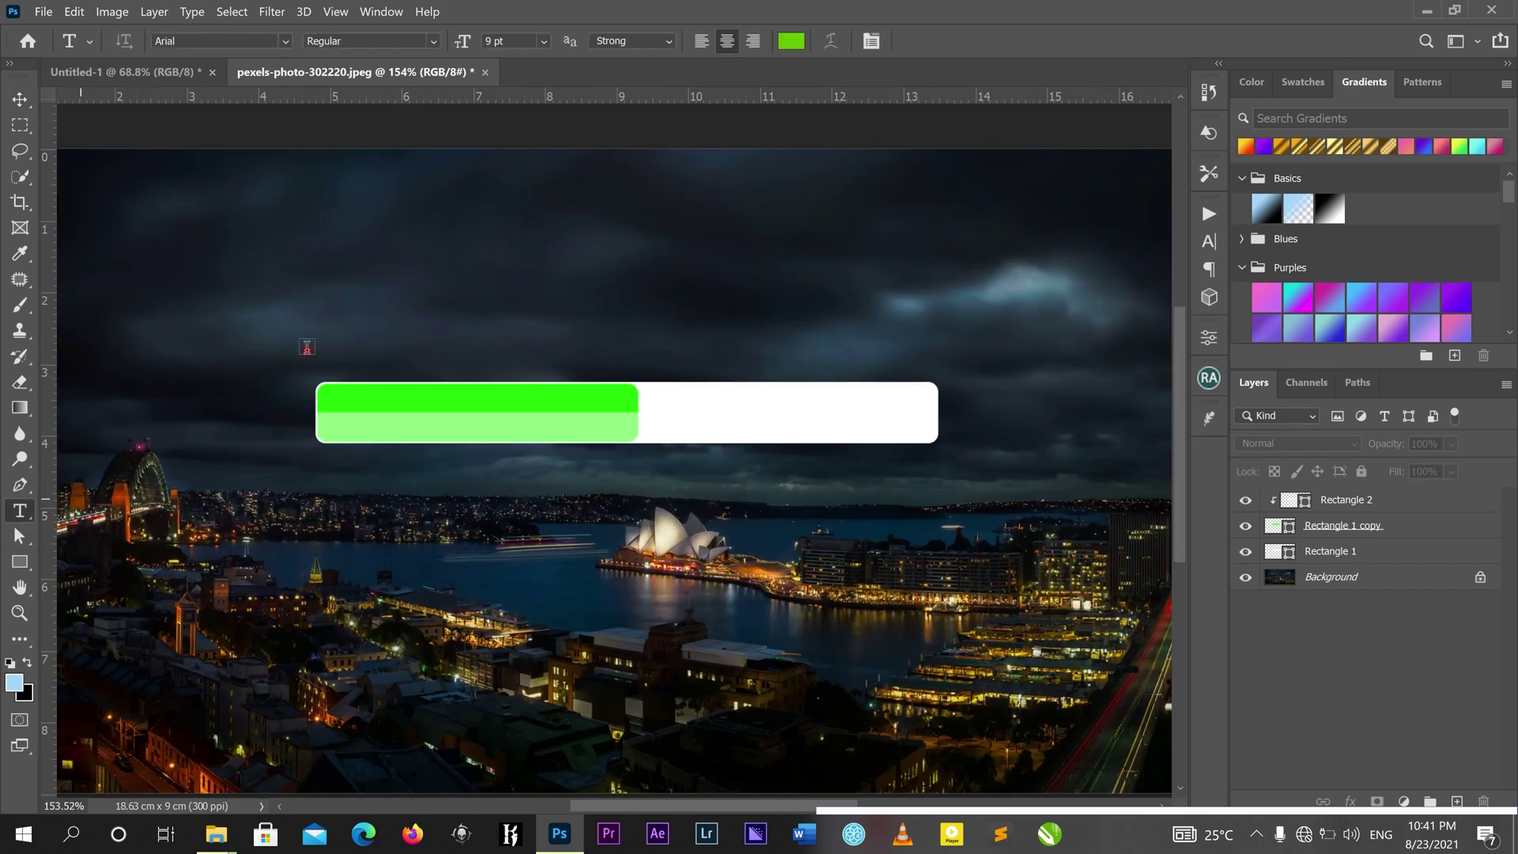
pyautogui.click(536, 325)
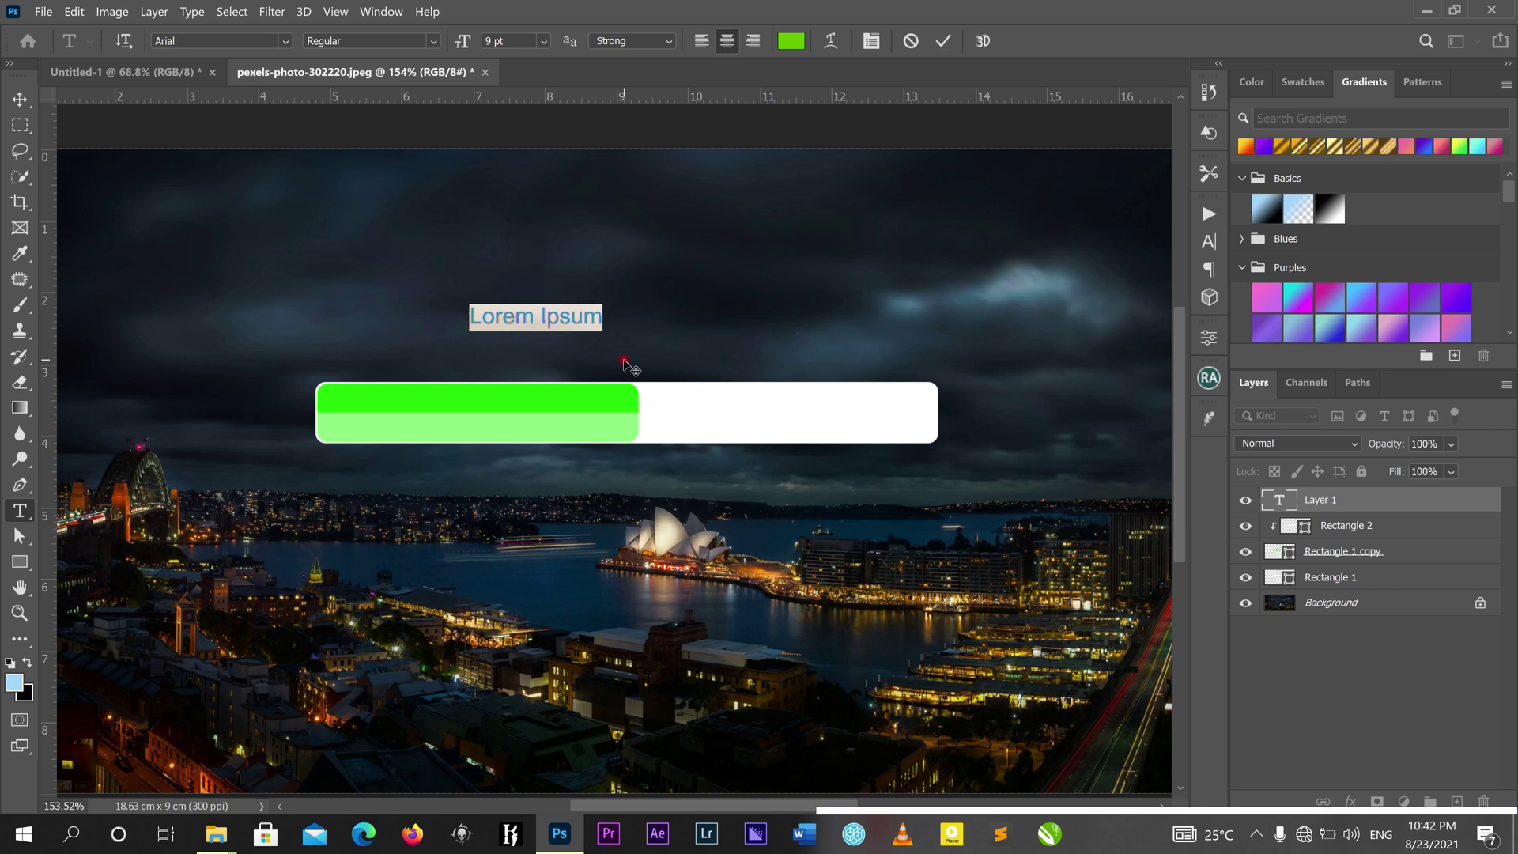
pyautogui.write('50')
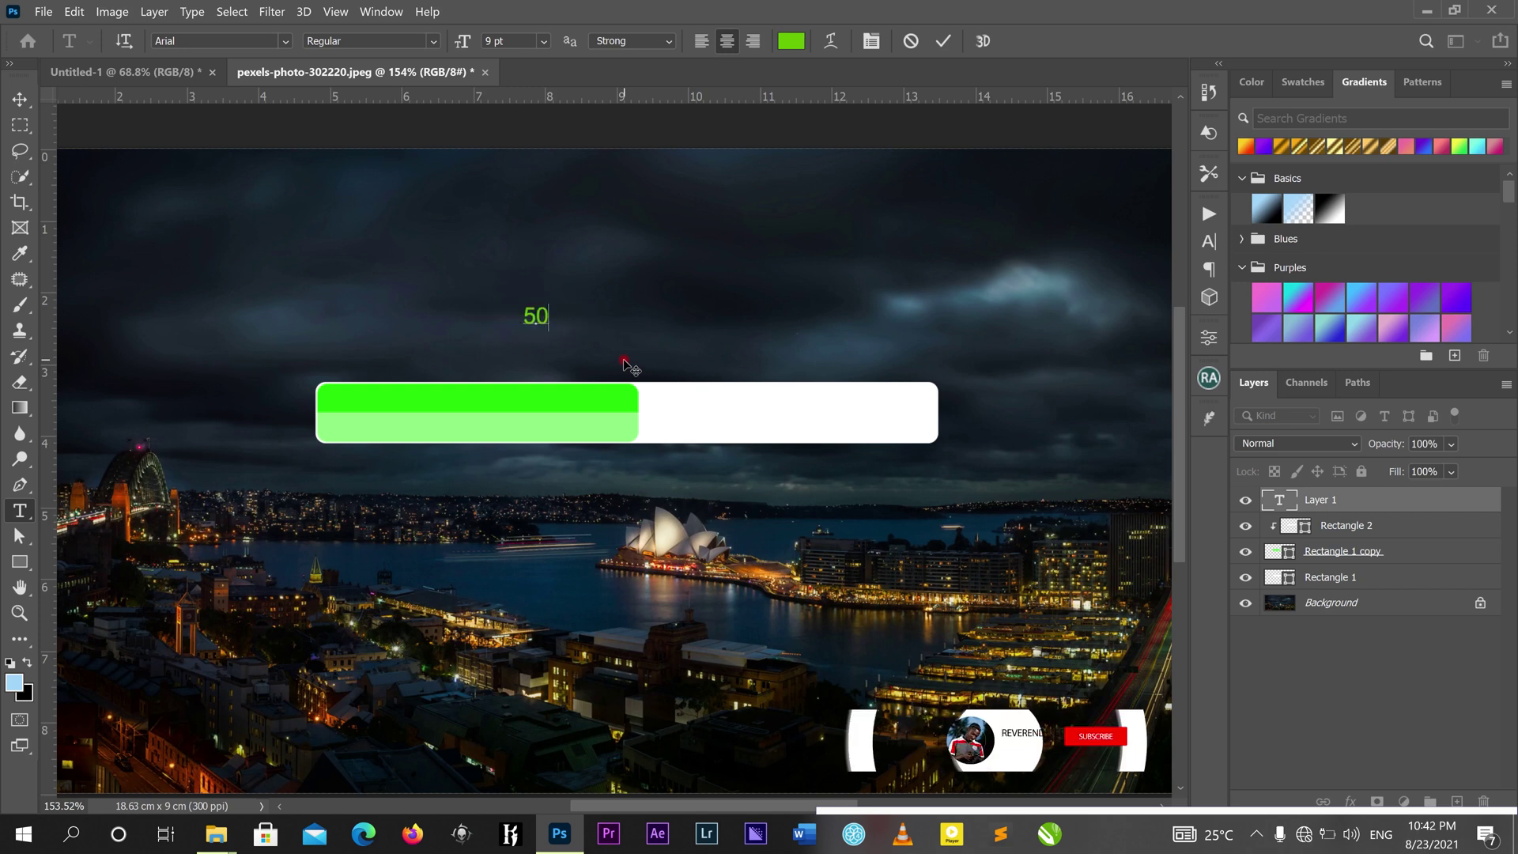
pyautogui.write('%')
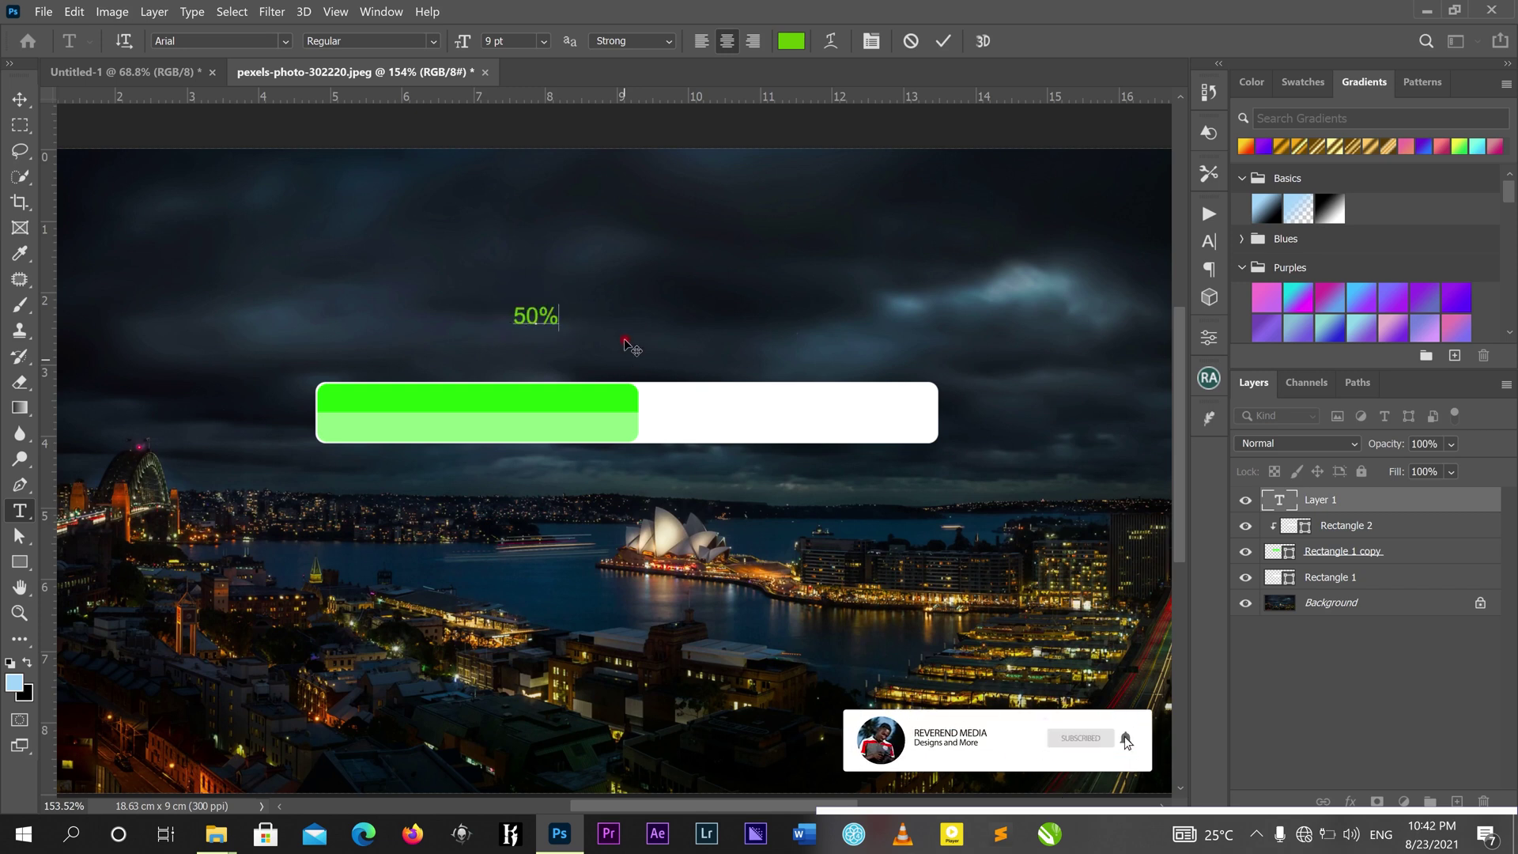
pyautogui.click(944, 42)
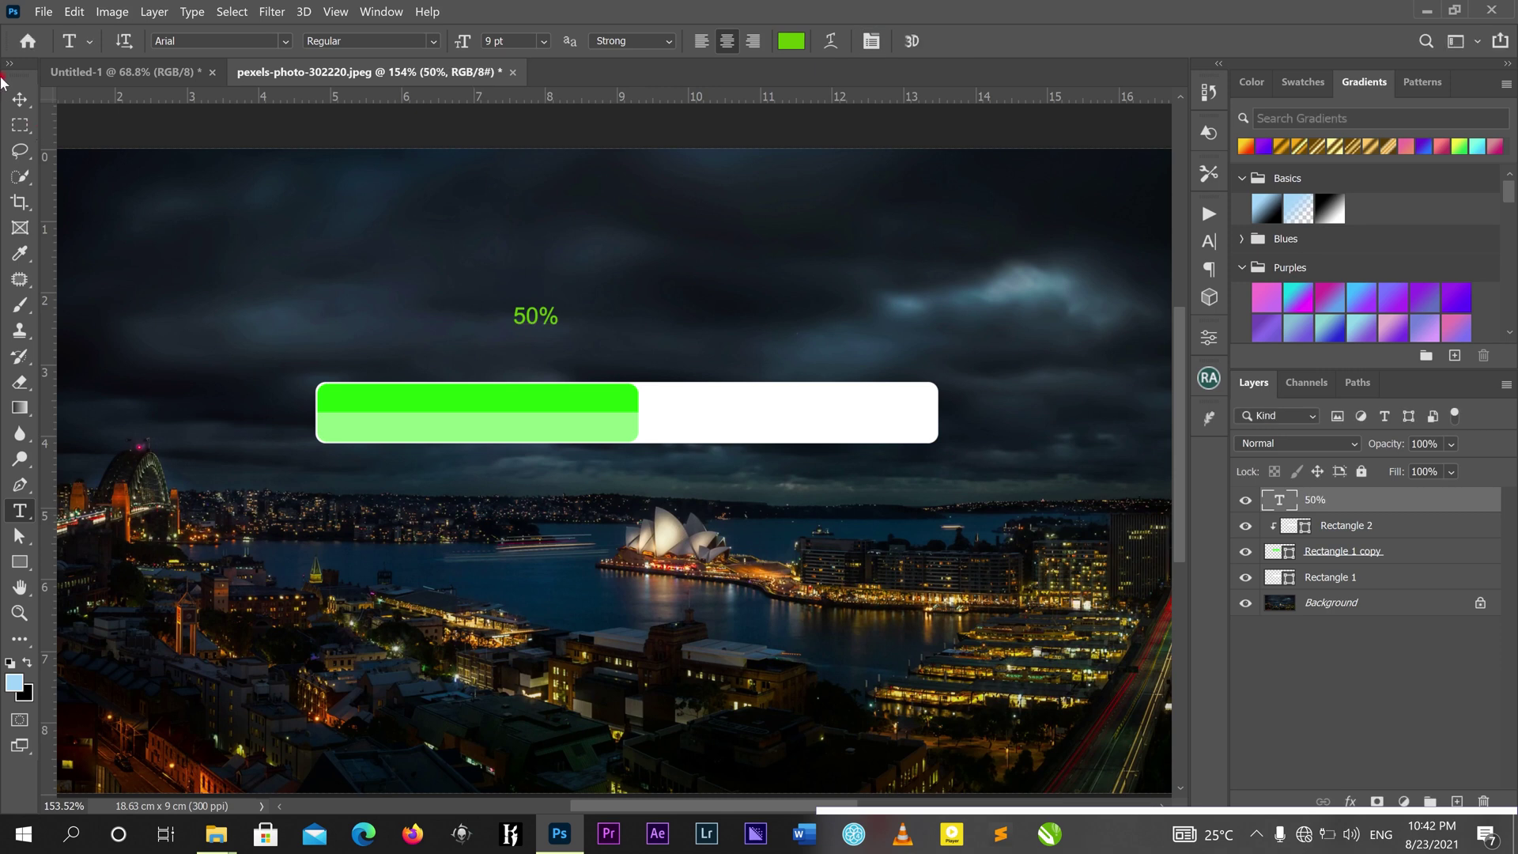
# - Move the 50% text just above the banner, over the right end of the green bar, and deselect it
pyautogui.press('v')
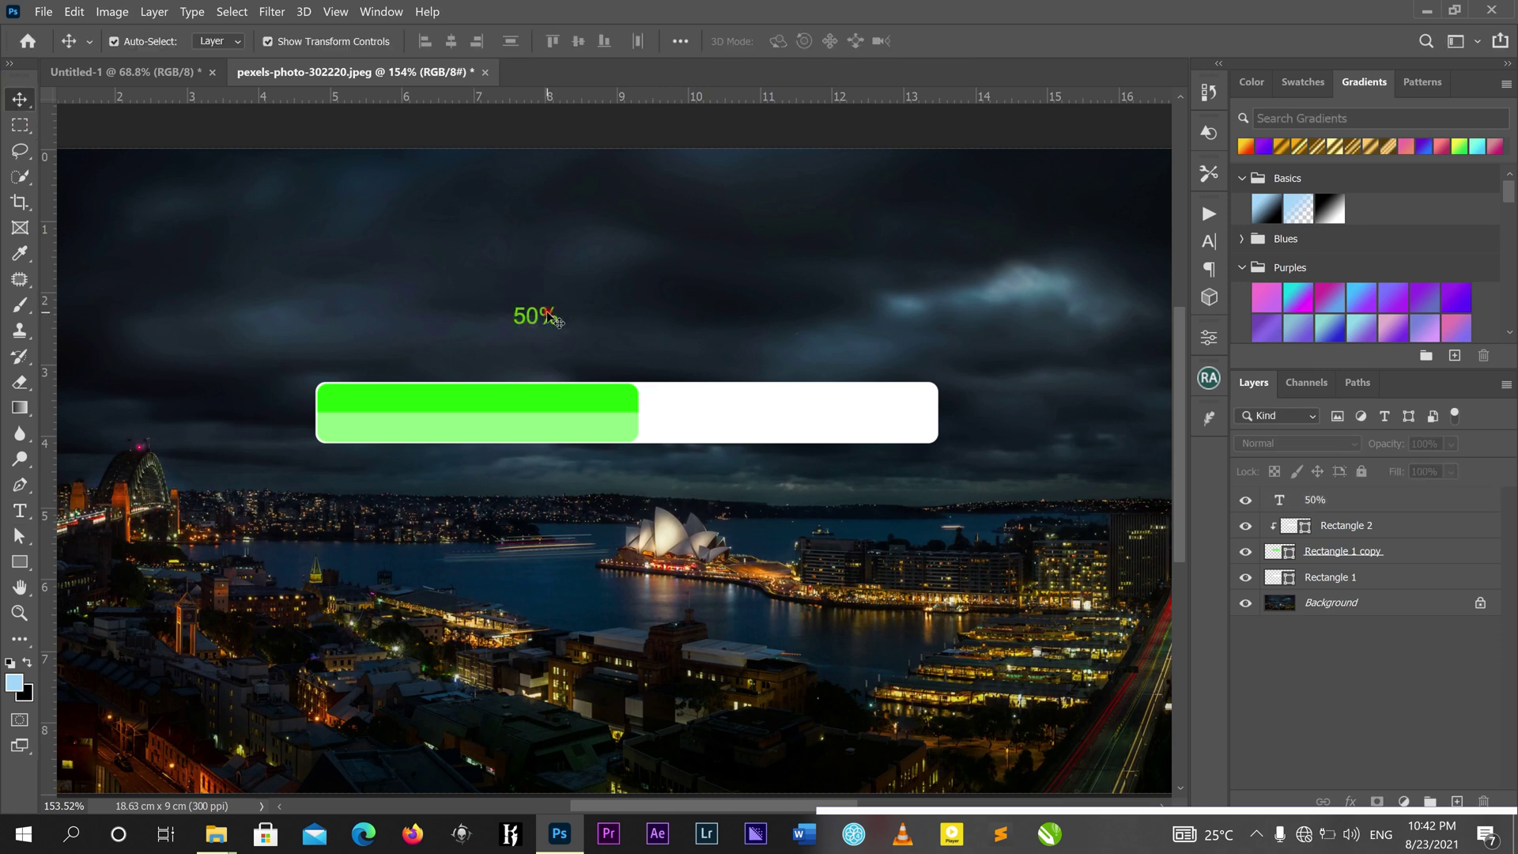
pyautogui.moveTo(558, 318); pyautogui.dragTo(642, 360)
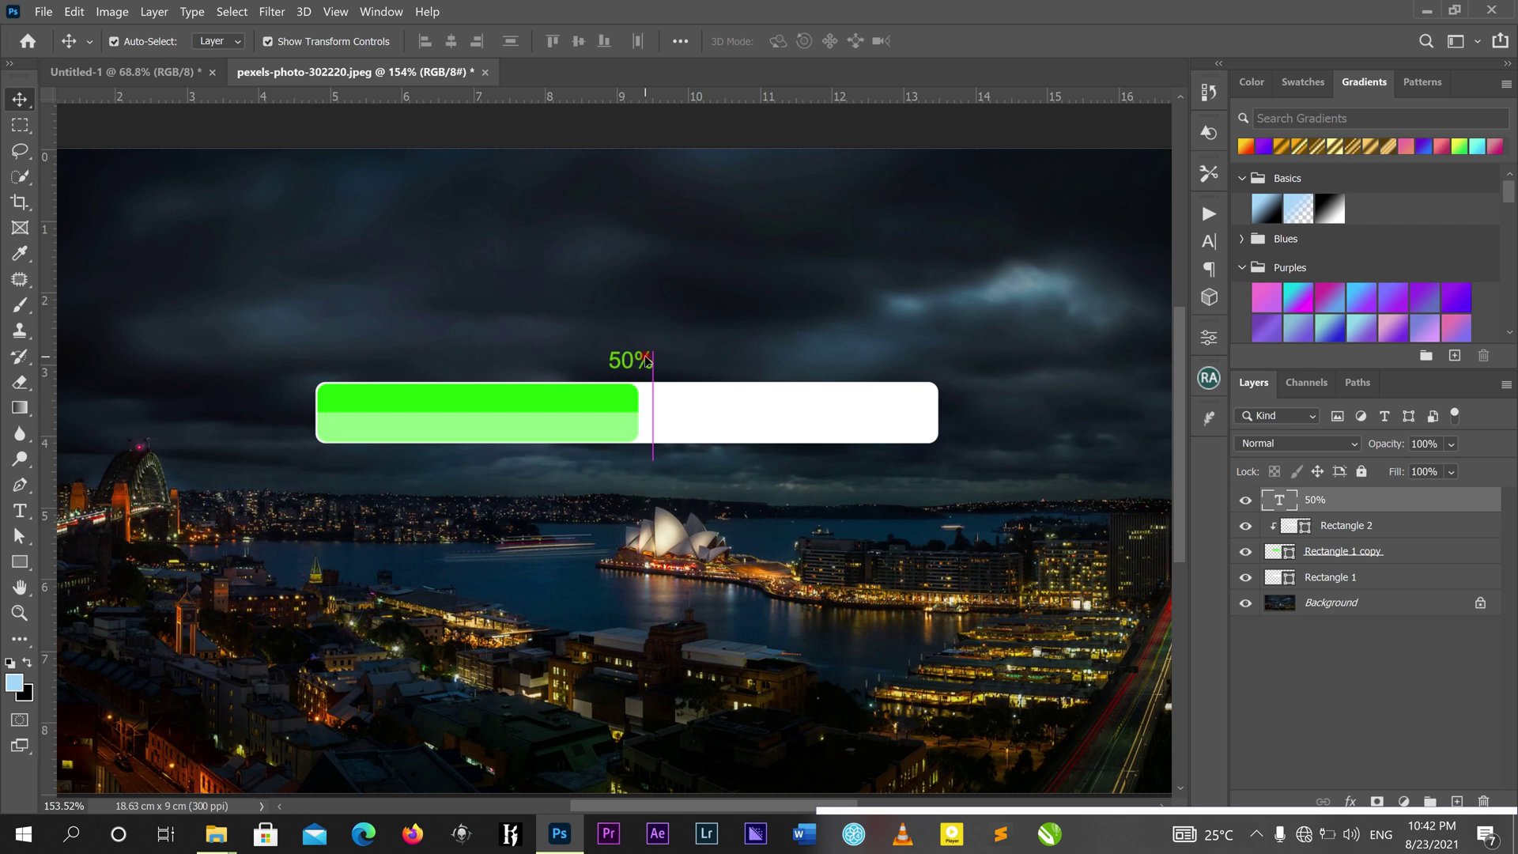
pyautogui.click(725, 346)
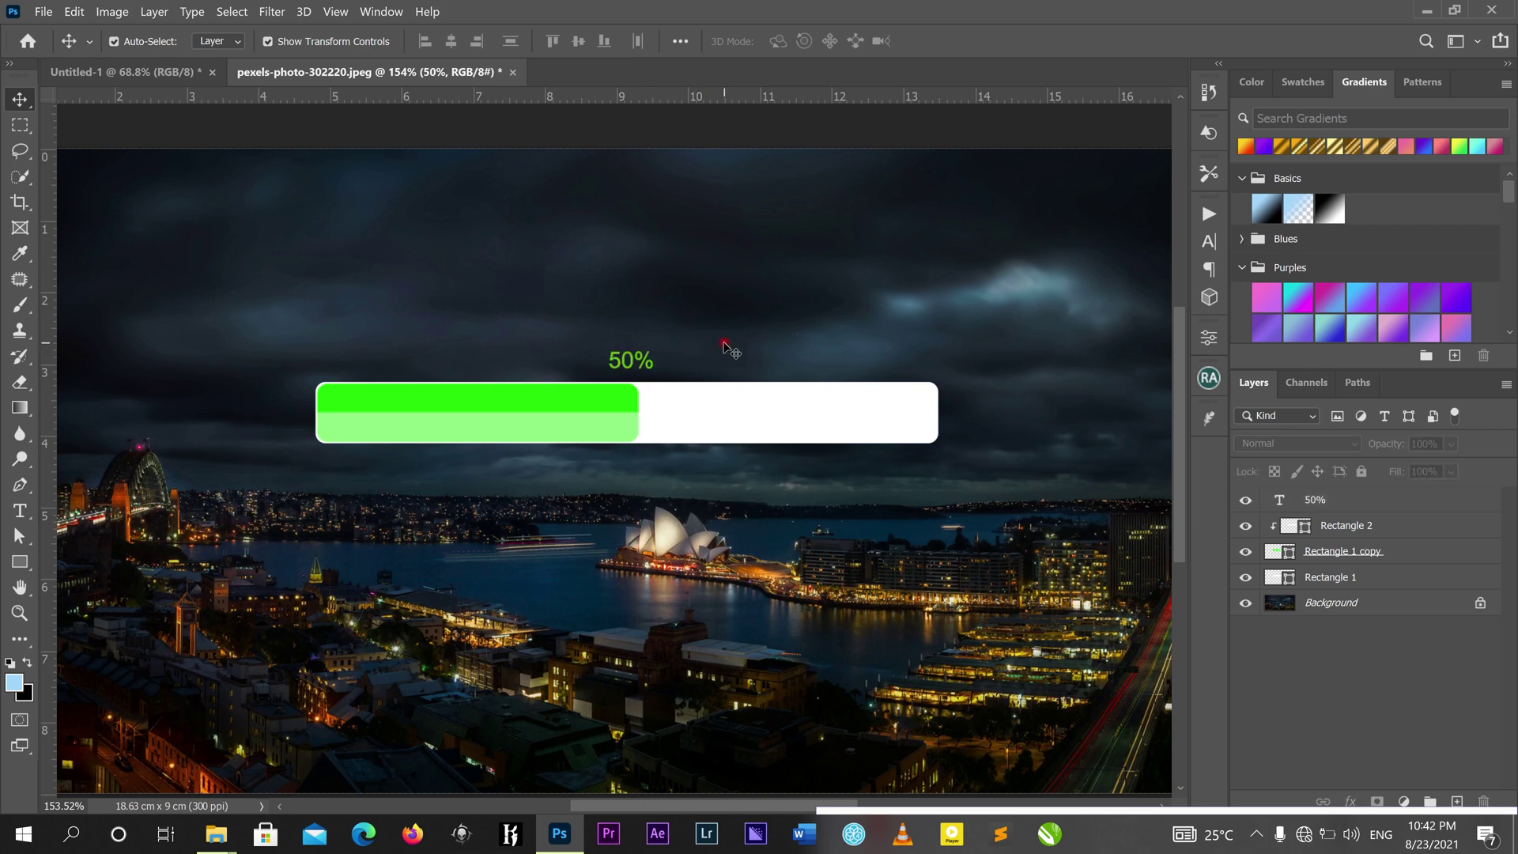
# - Add a "Loading" text above the banner, on a layer directly over the full-width white rectangle
pyautogui.click(645, 412)
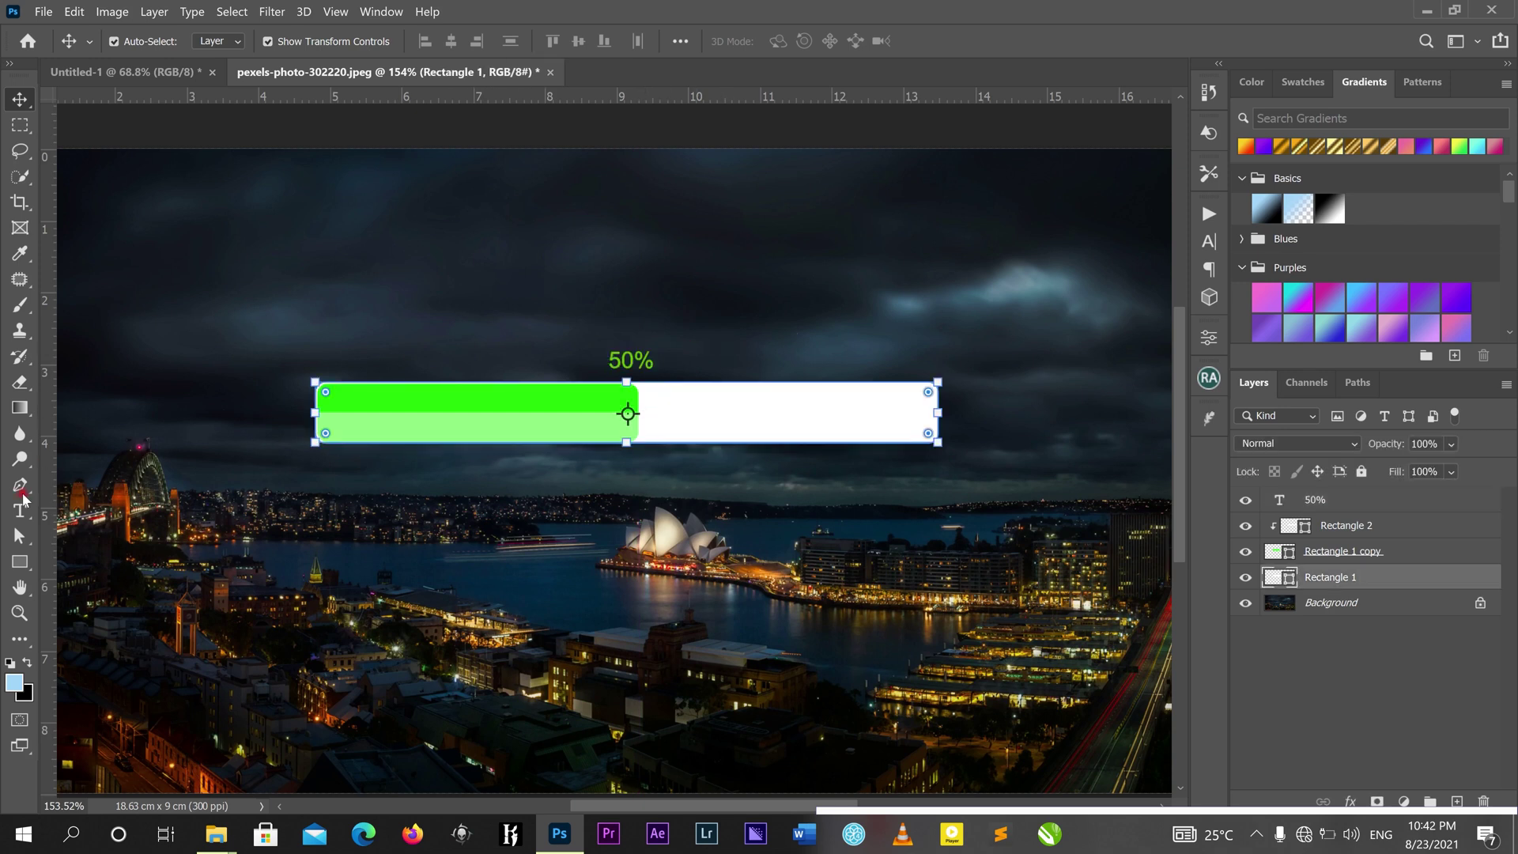
pyautogui.press('t')
pyautogui.click(376, 307)
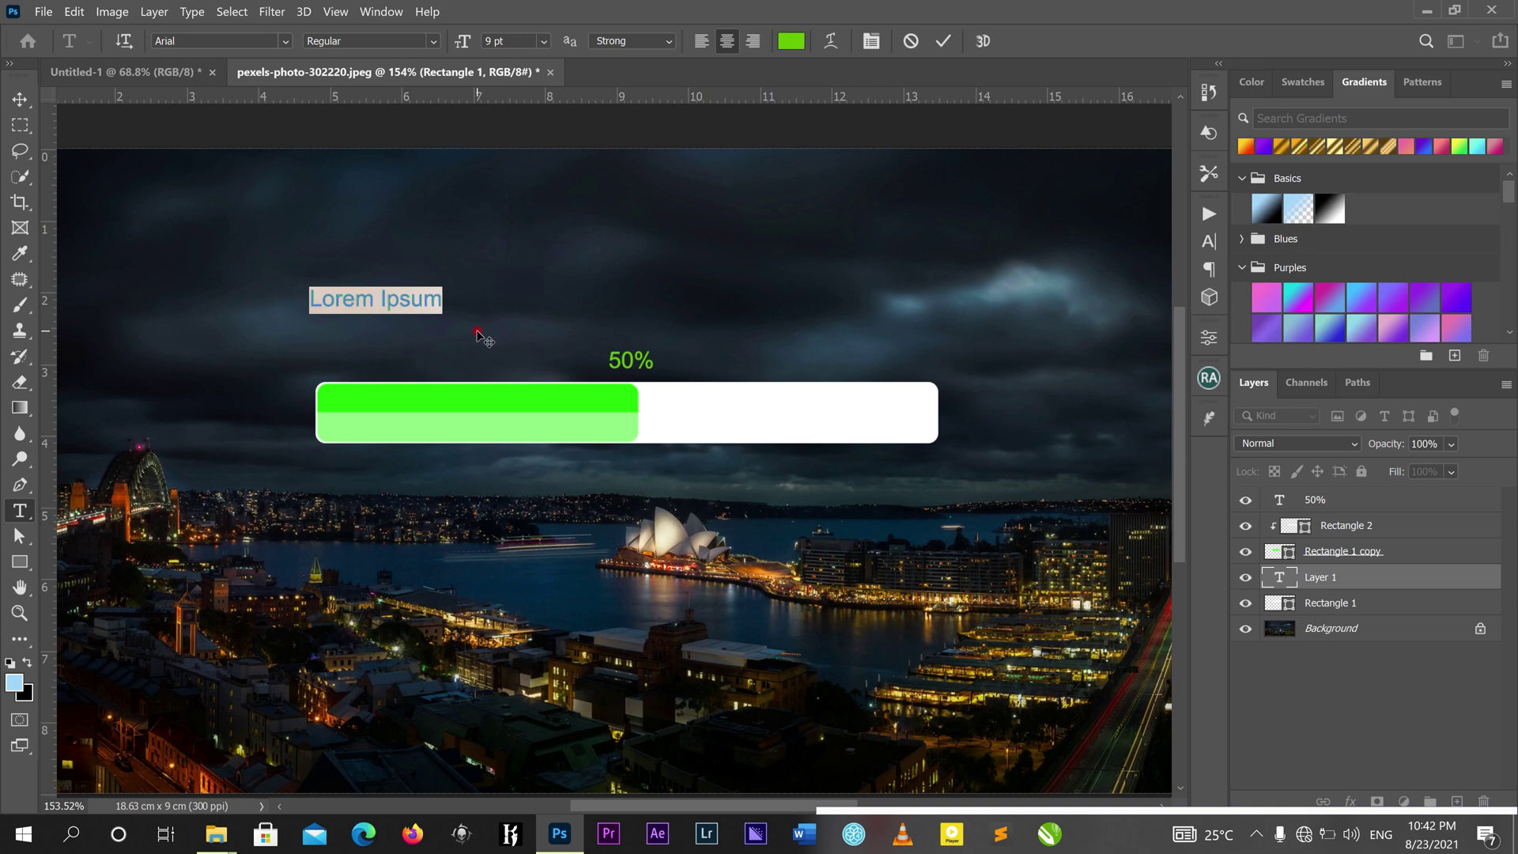
pyautogui.press('BackSpace')
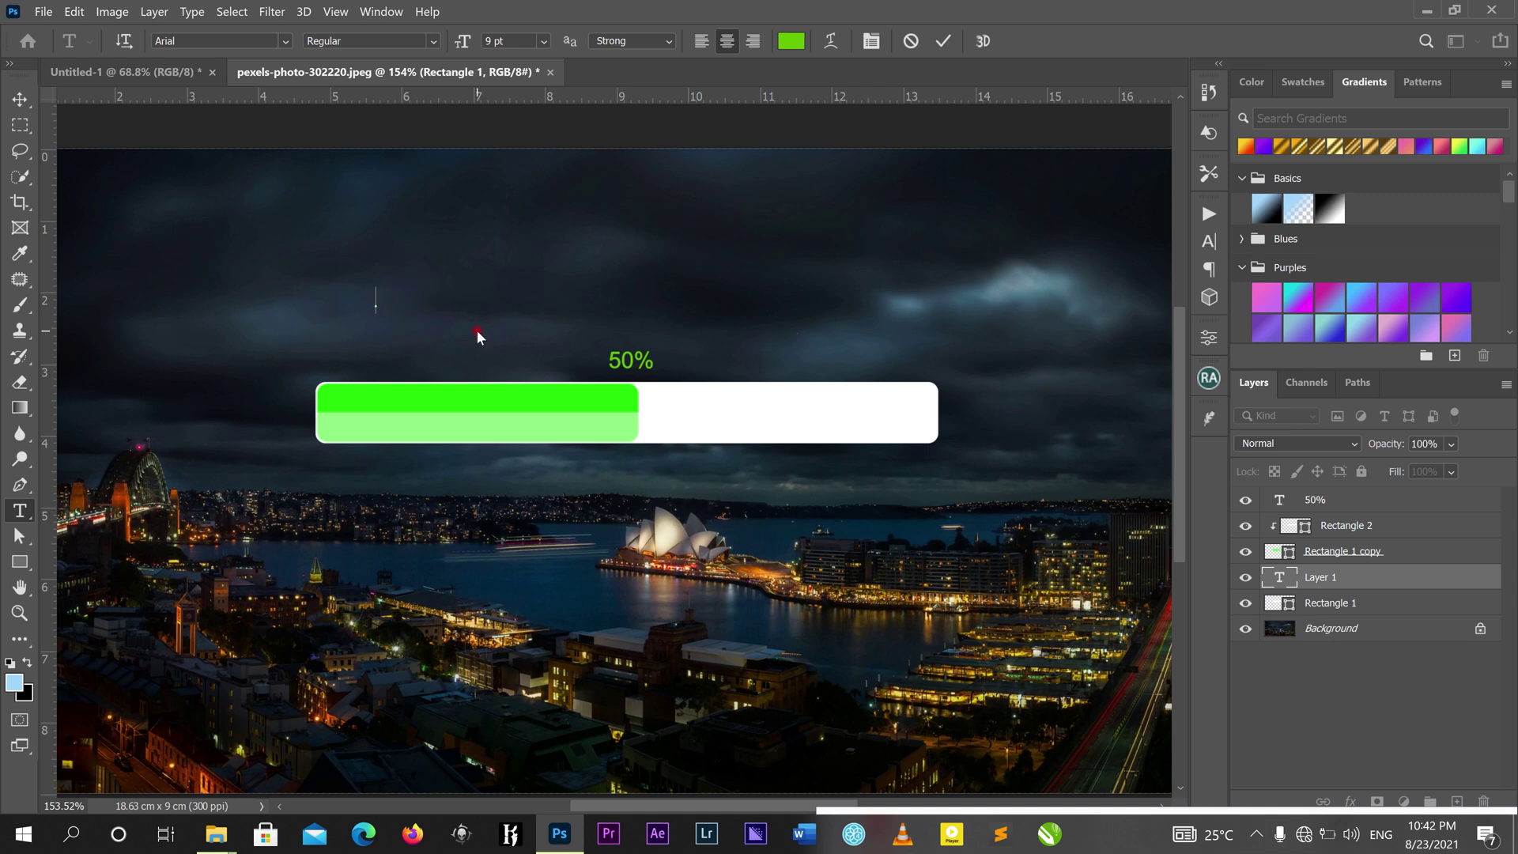
pyautogui.write('Loading')
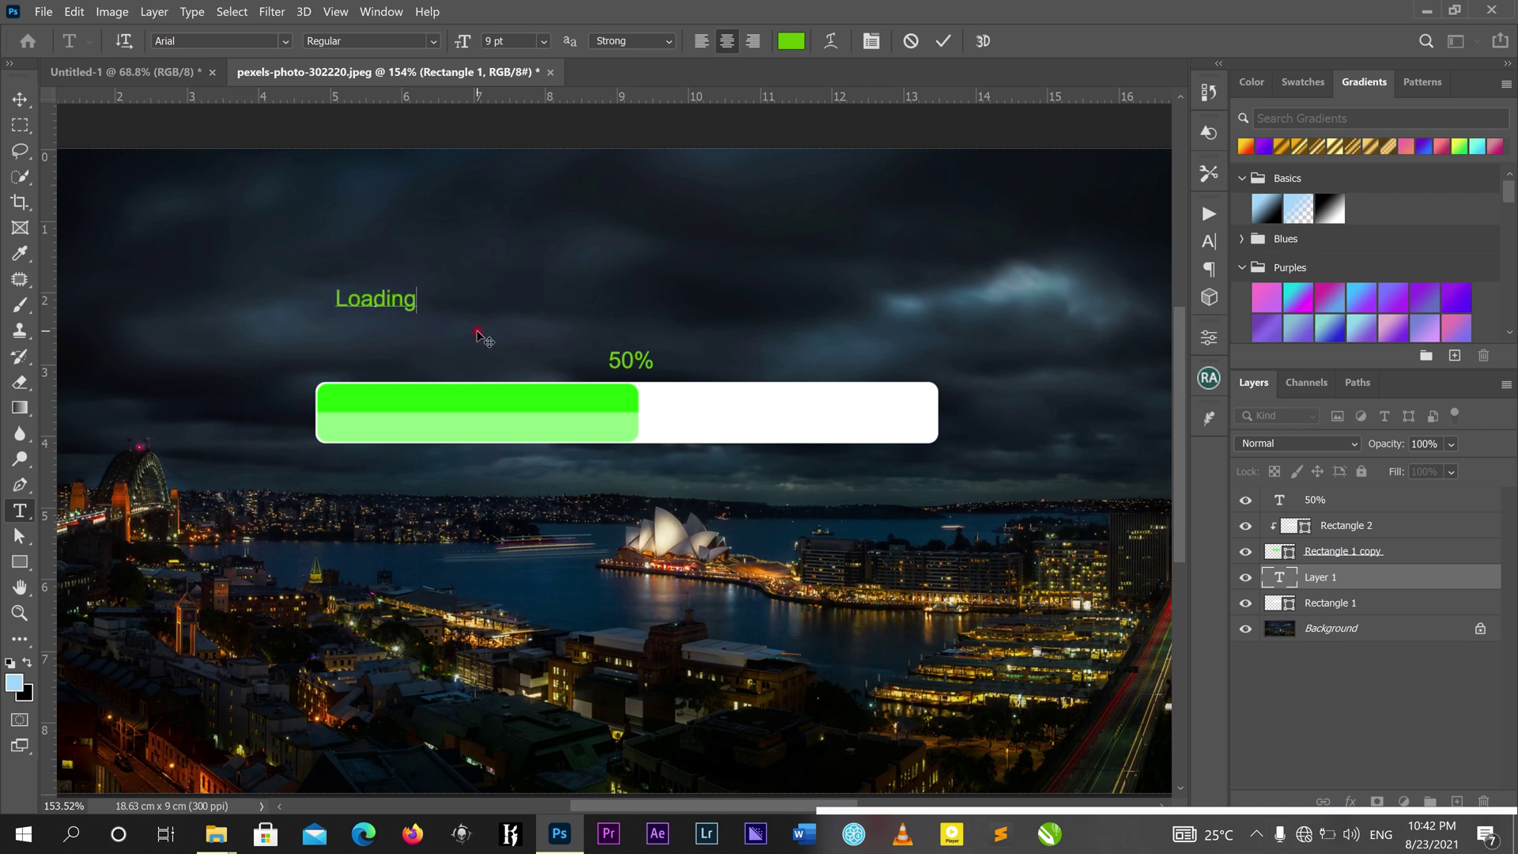
pyautogui.click(19, 99)
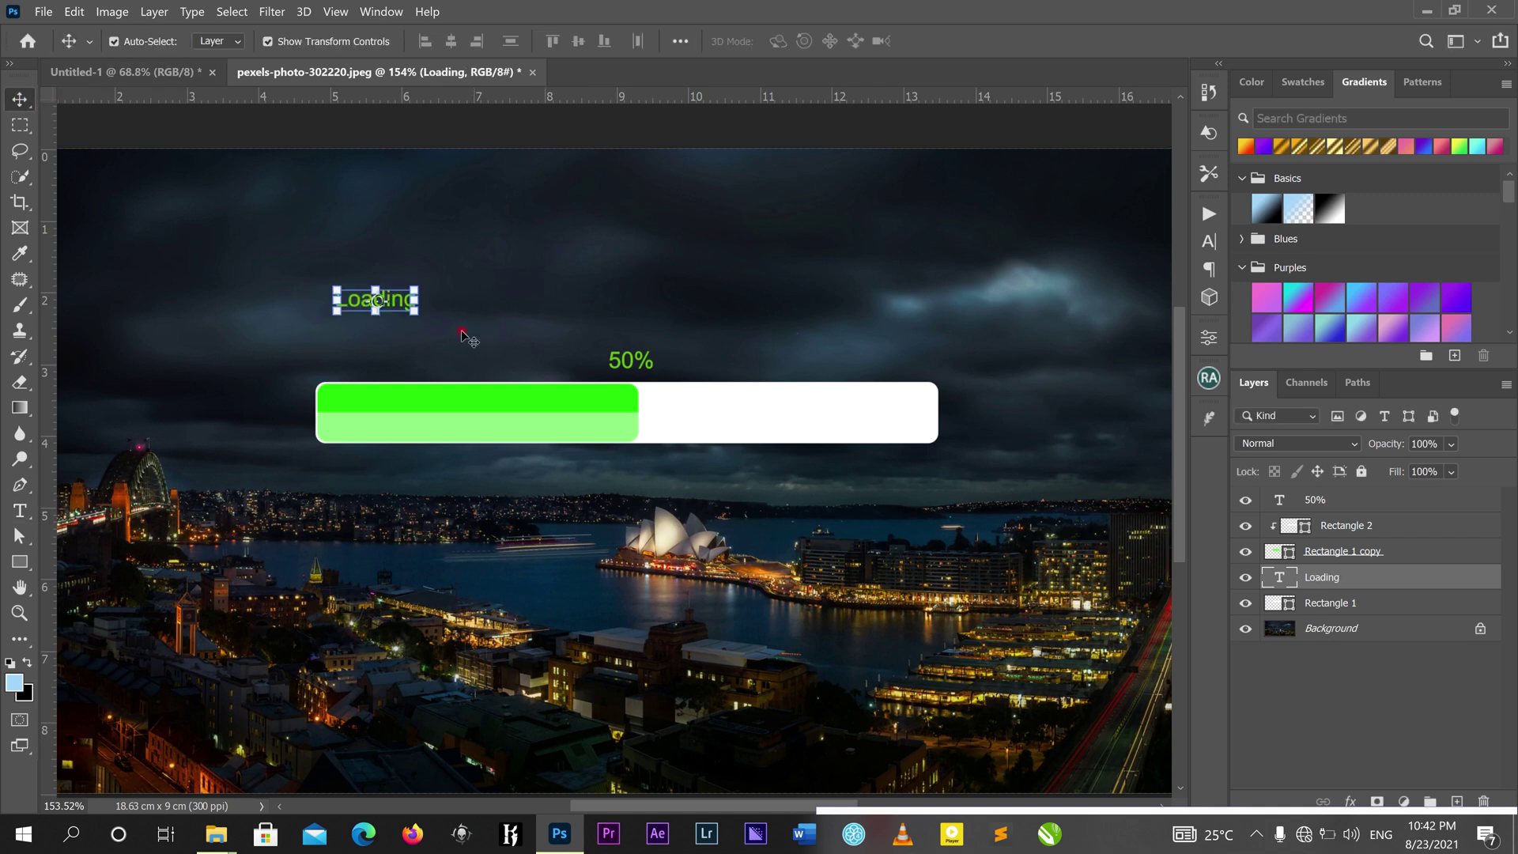
# - Move the Loading text onto the middle of the banner, across the right end of the green bar
pyautogui.moveTo(395, 301); pyautogui.dragTo(676, 413)
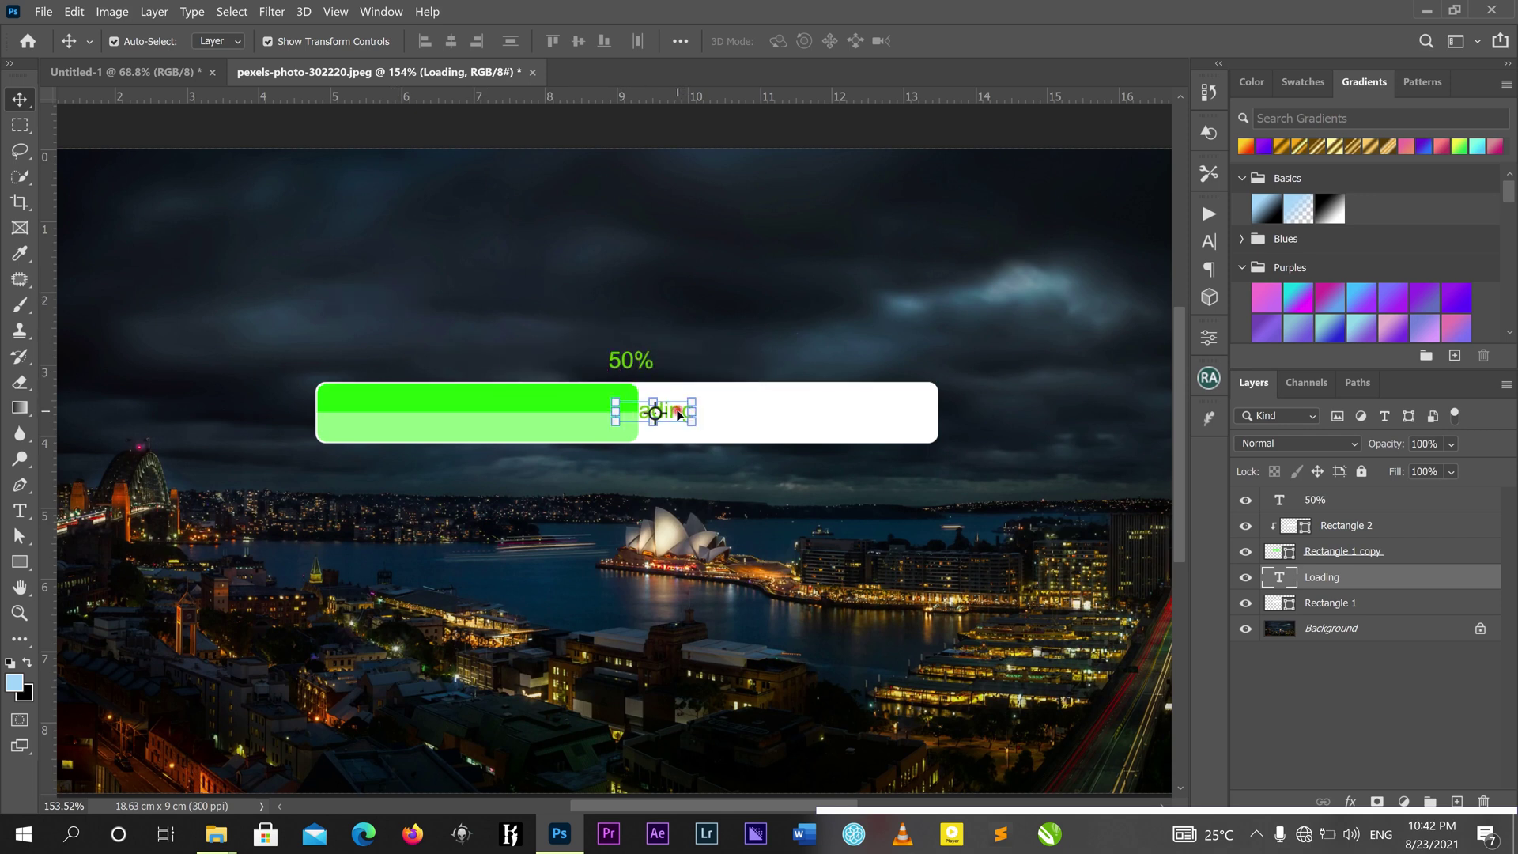
pyautogui.click(525, 396)
pyautogui.click(783, 416)
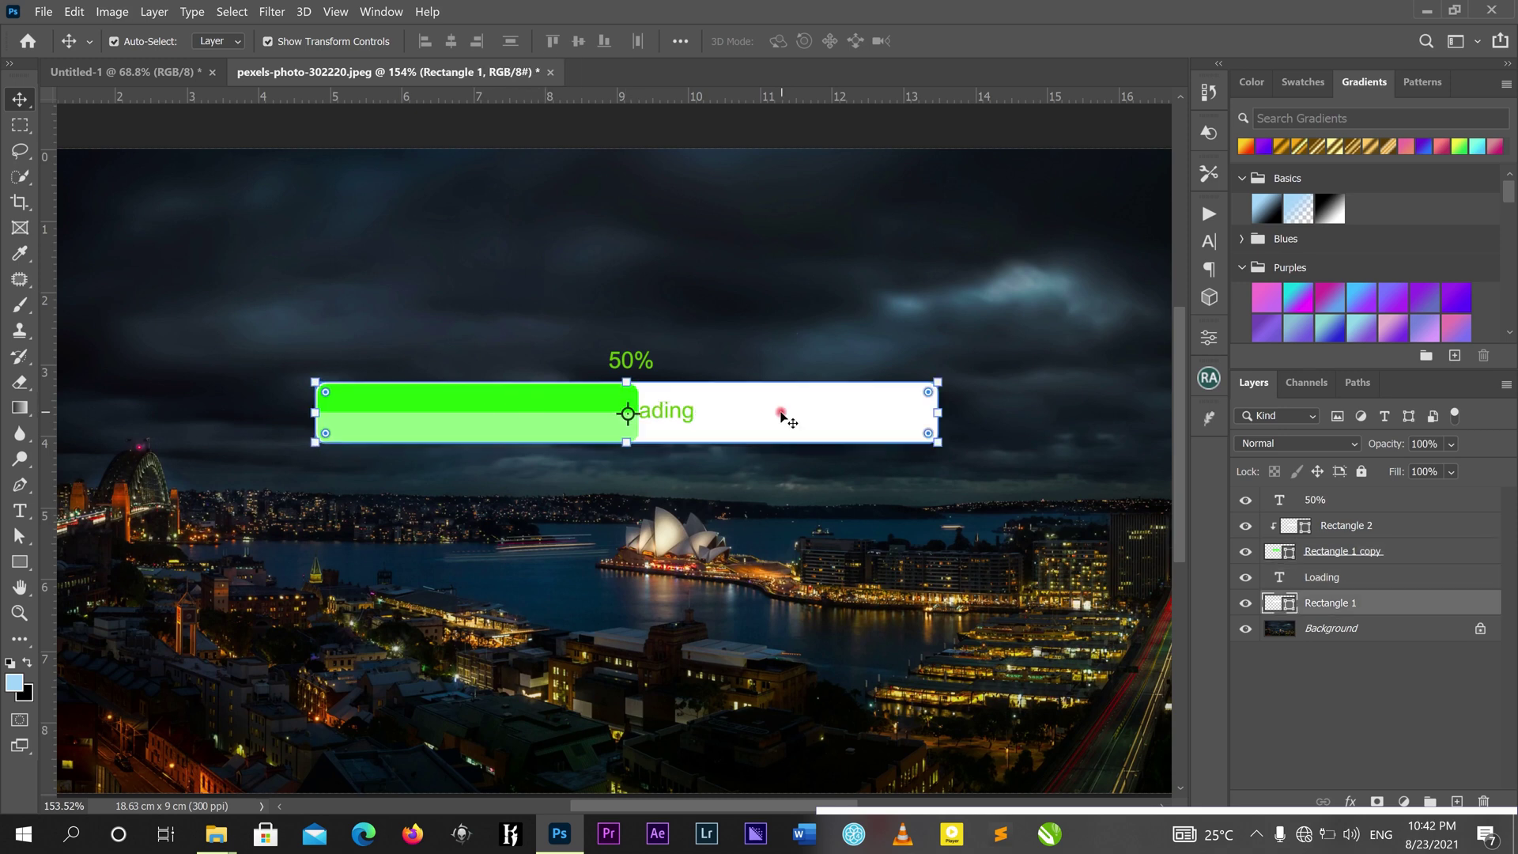
# - Lower the Loading text's opacity to 85% and deselect it
pyautogui.click(683, 426)
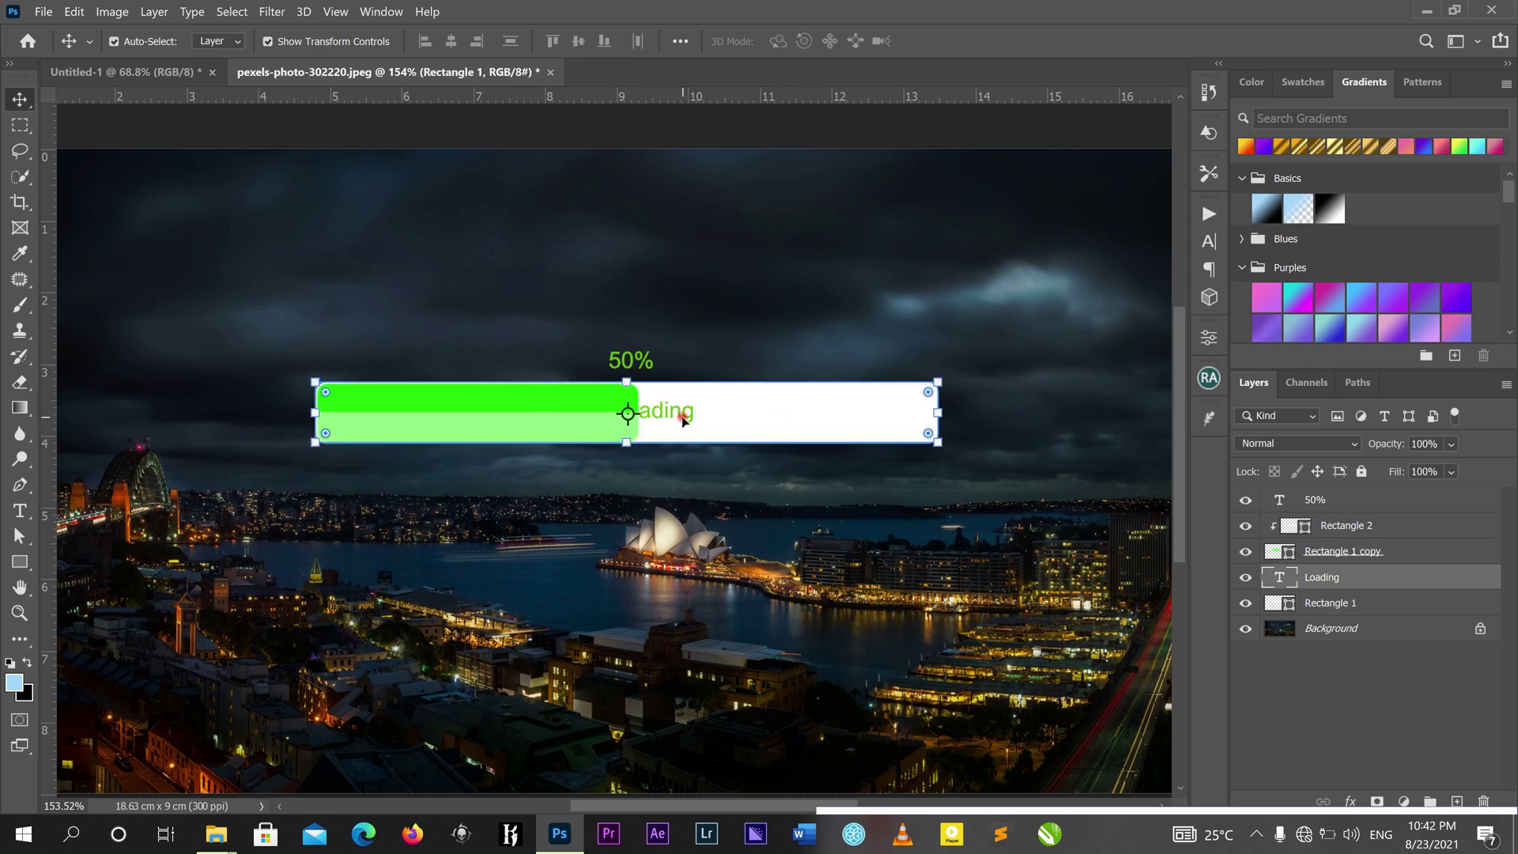
pyautogui.click(1451, 443)
pyautogui.moveTo(1502, 468); pyautogui.dragTo(1496, 473)
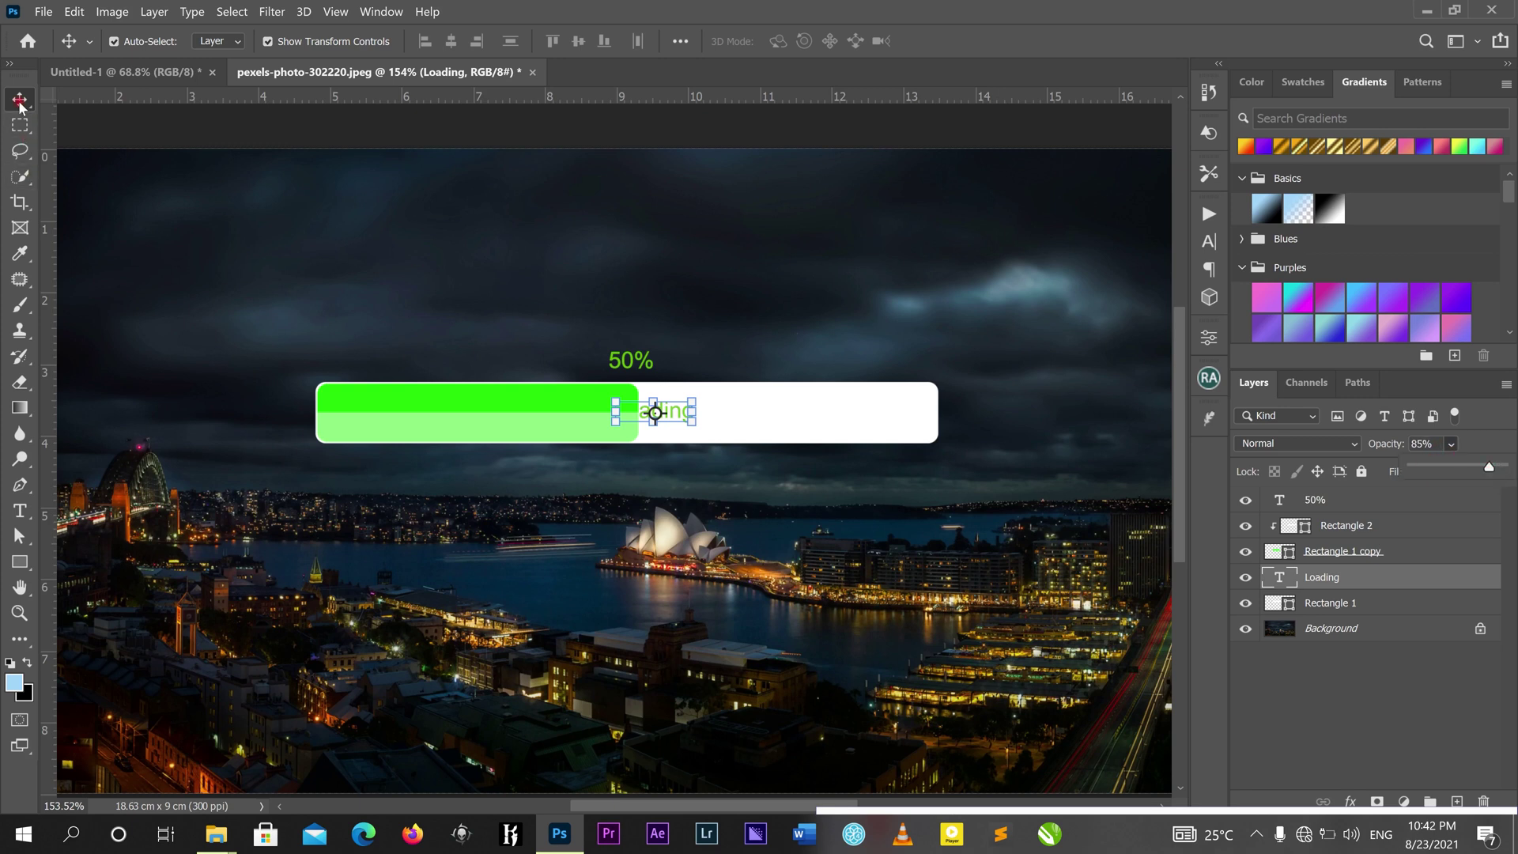
pyautogui.click(773, 289)
# - Select the whole loading bar with both labels, move it higher over the sky and place a duplicate below it
pyautogui.scroll(-1, 953, 383)
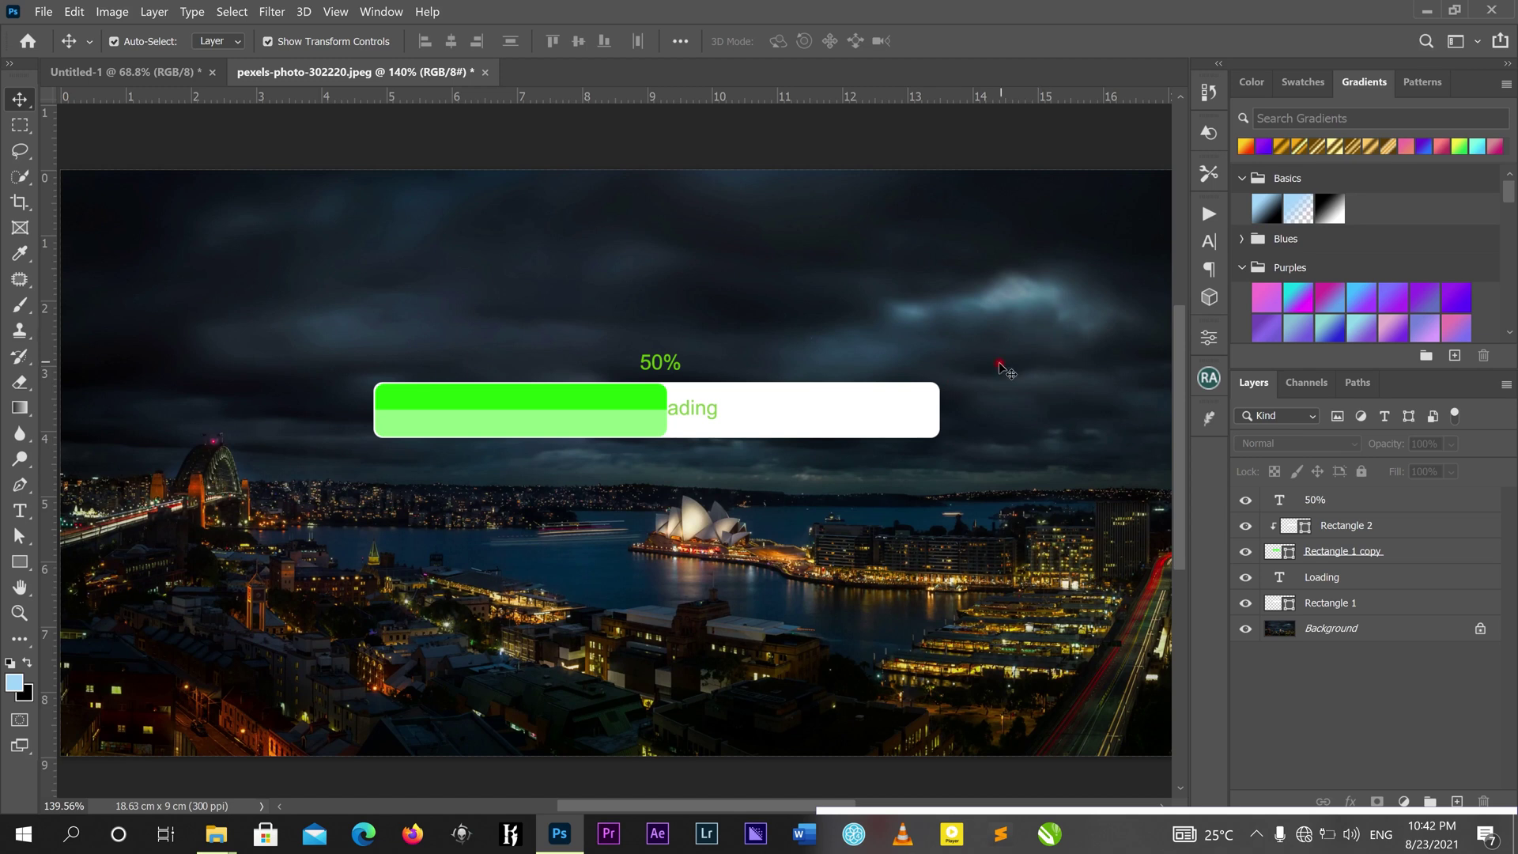
pyautogui.moveTo(1033, 340); pyautogui.dragTo(521, 508)
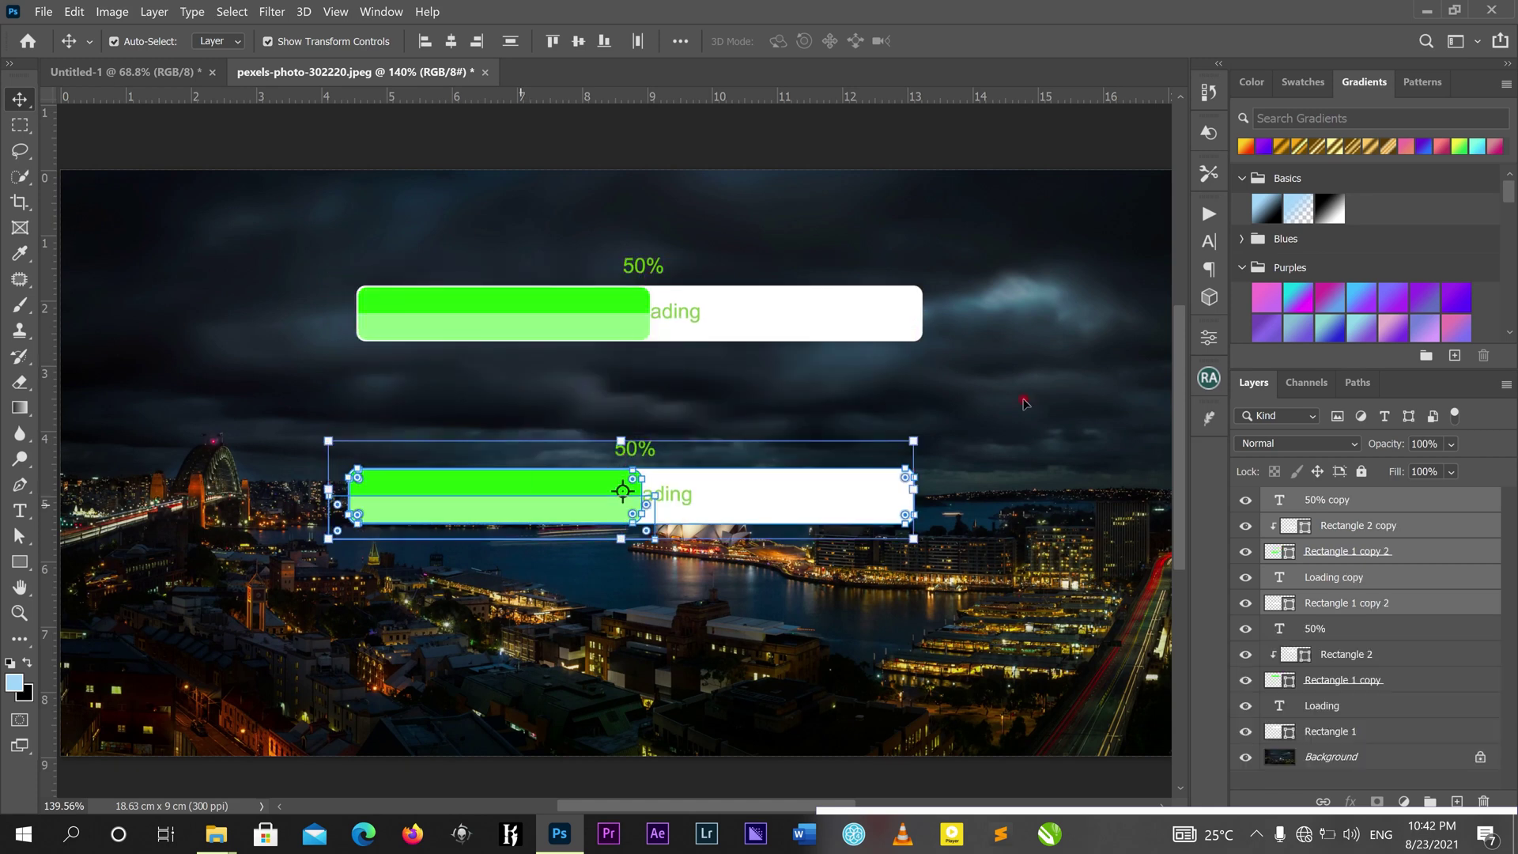
# - Recolor the green progress rectangle of the lower loading bar to red ff0831
pyautogui.click(584, 477)
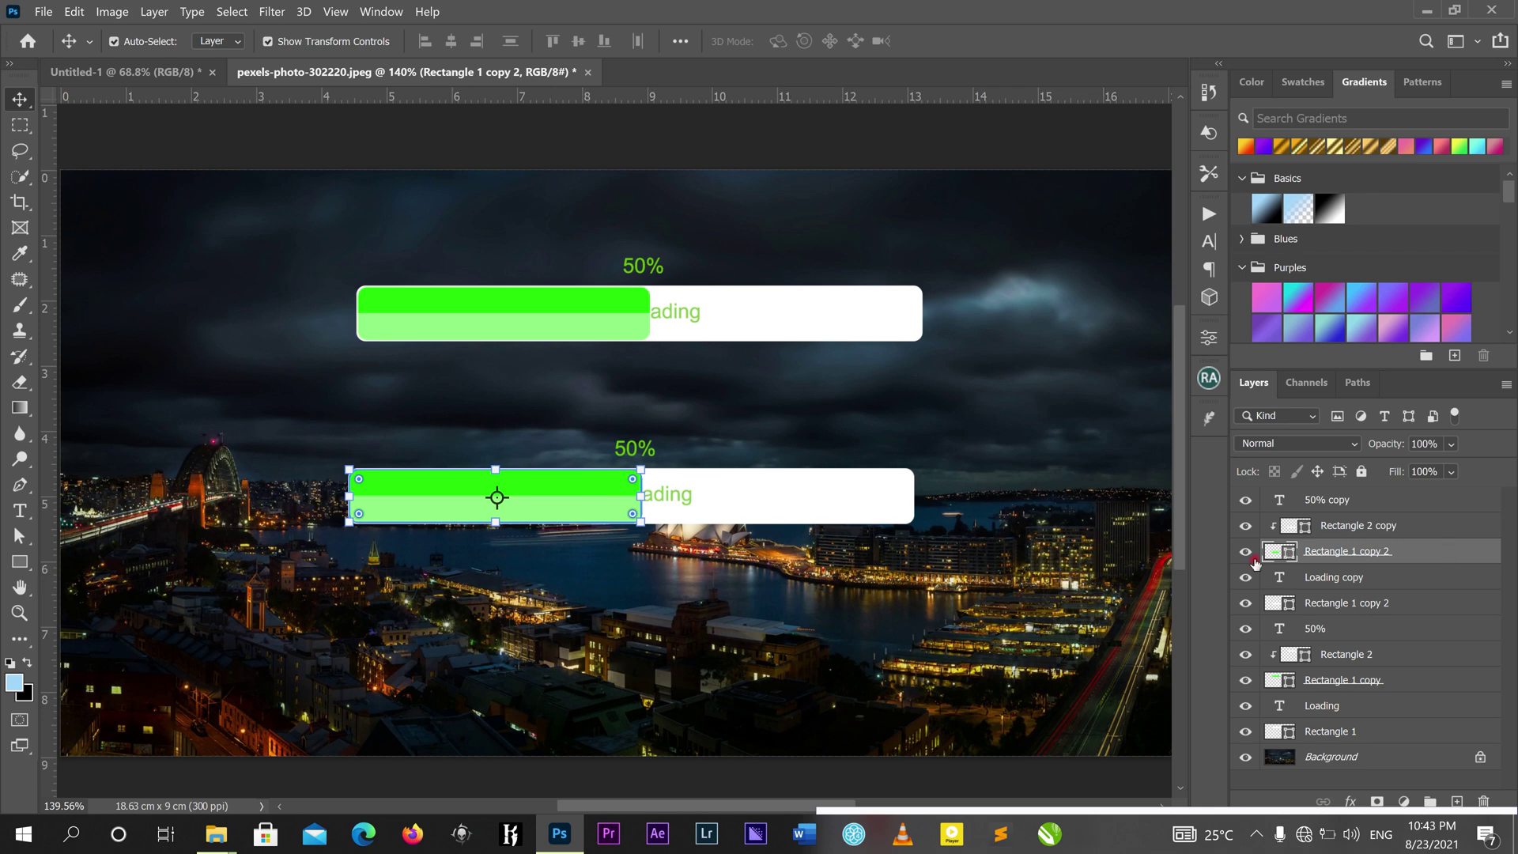
pyautogui.doubleClick(1288, 552)
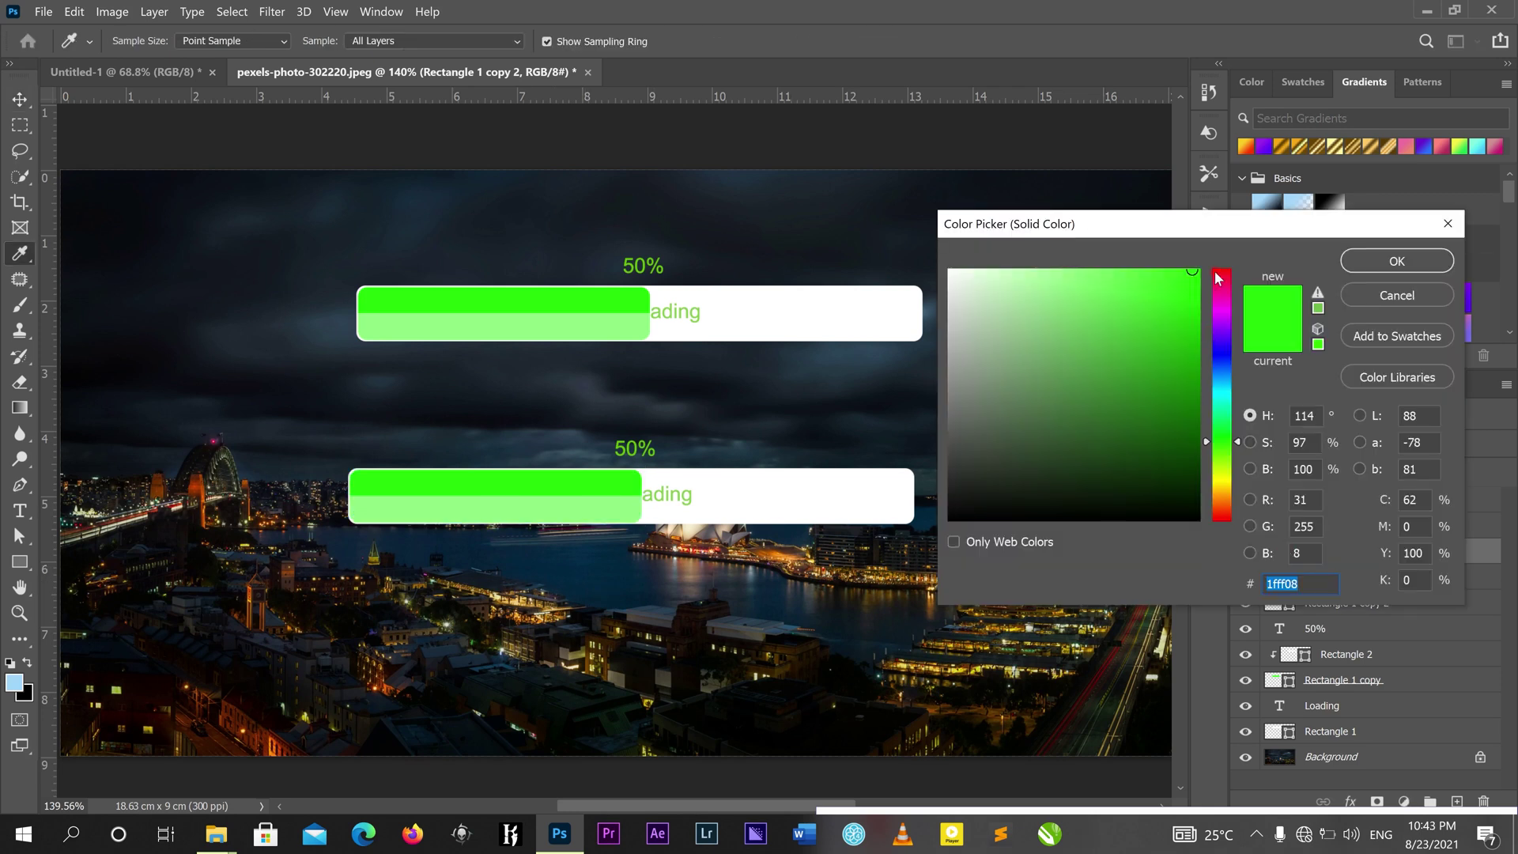
pyautogui.click(1219, 278)
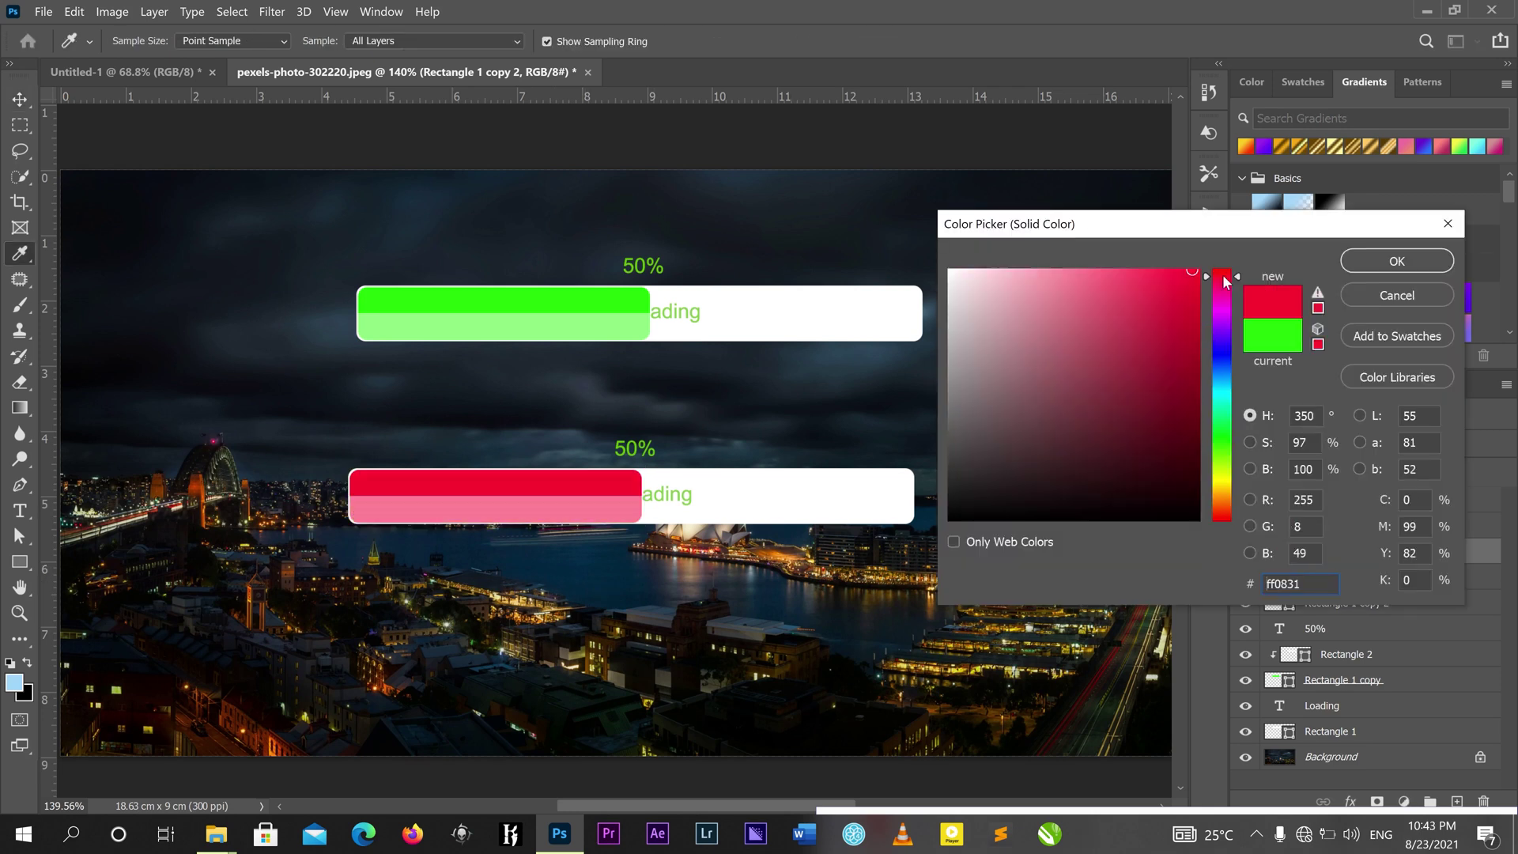
pyautogui.click(1400, 261)
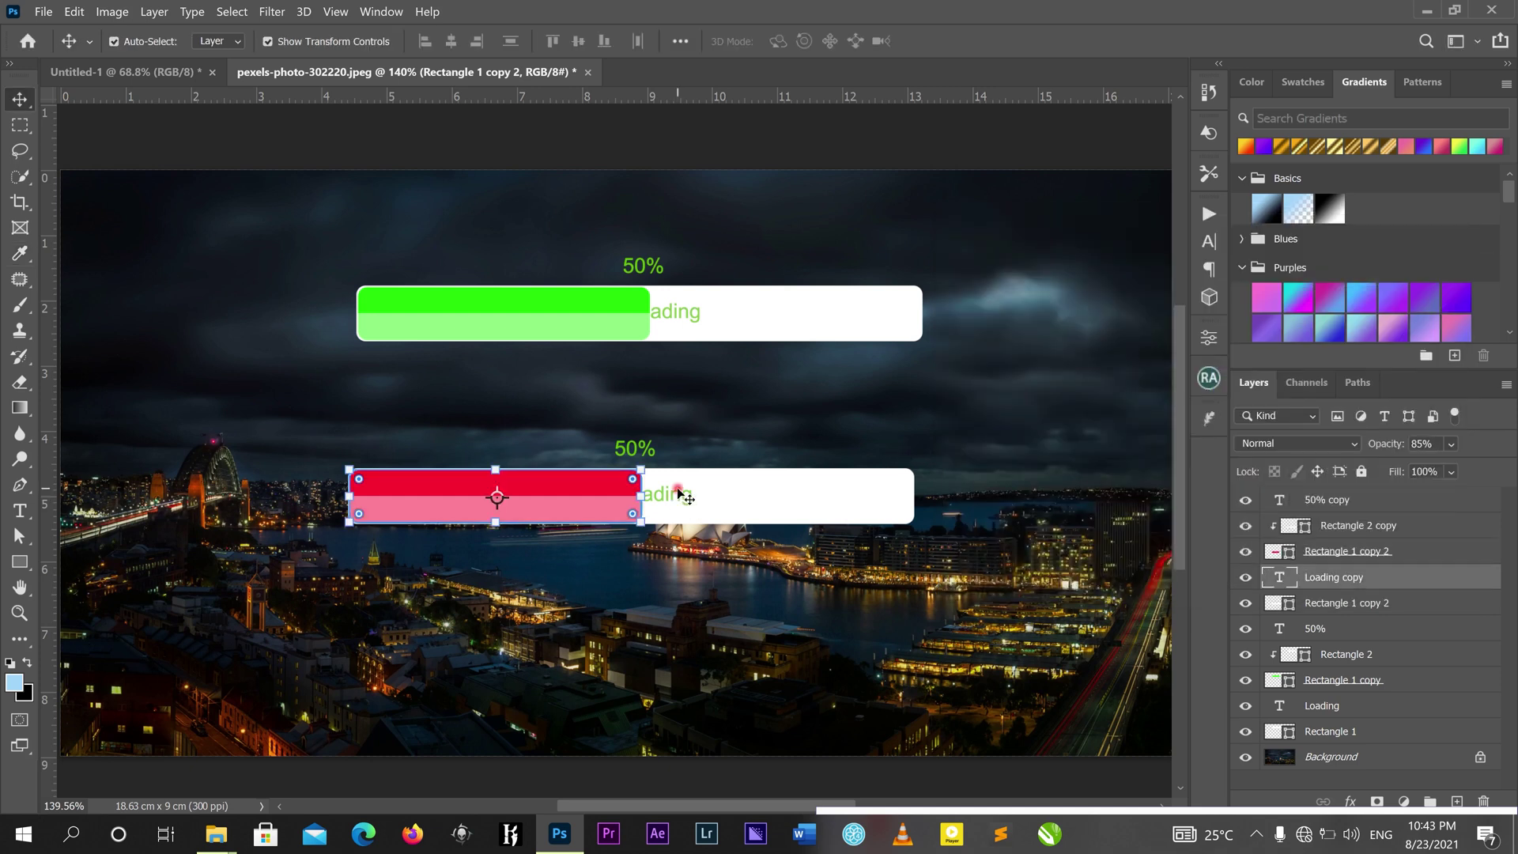
# - Recolor the lower bar's Loading text to red ff0831, sampled from the red progress rectangle
pyautogui.click(678, 495)
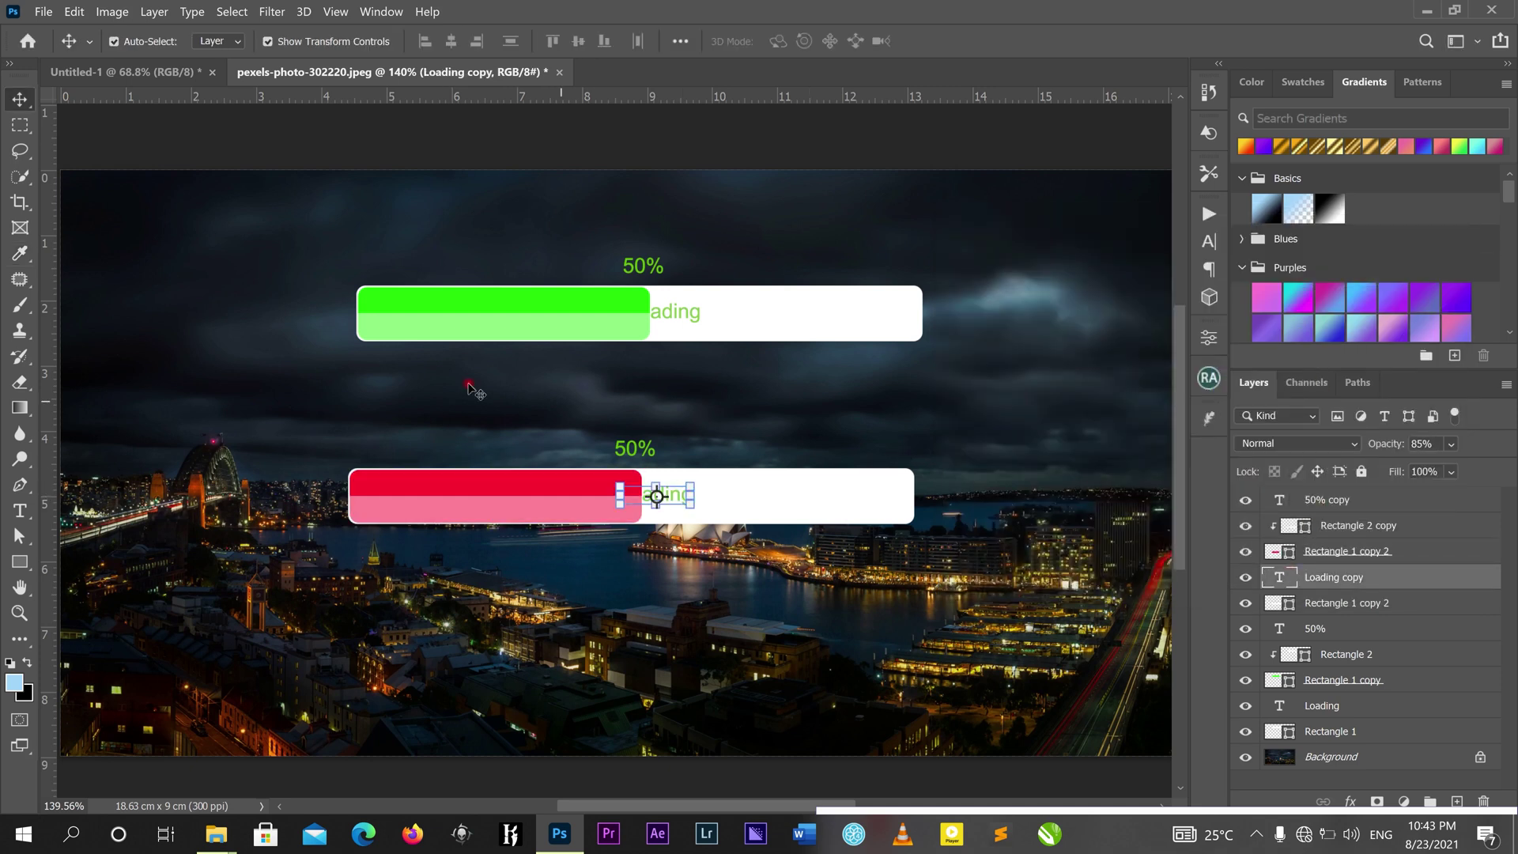
pyautogui.click(1218, 242)
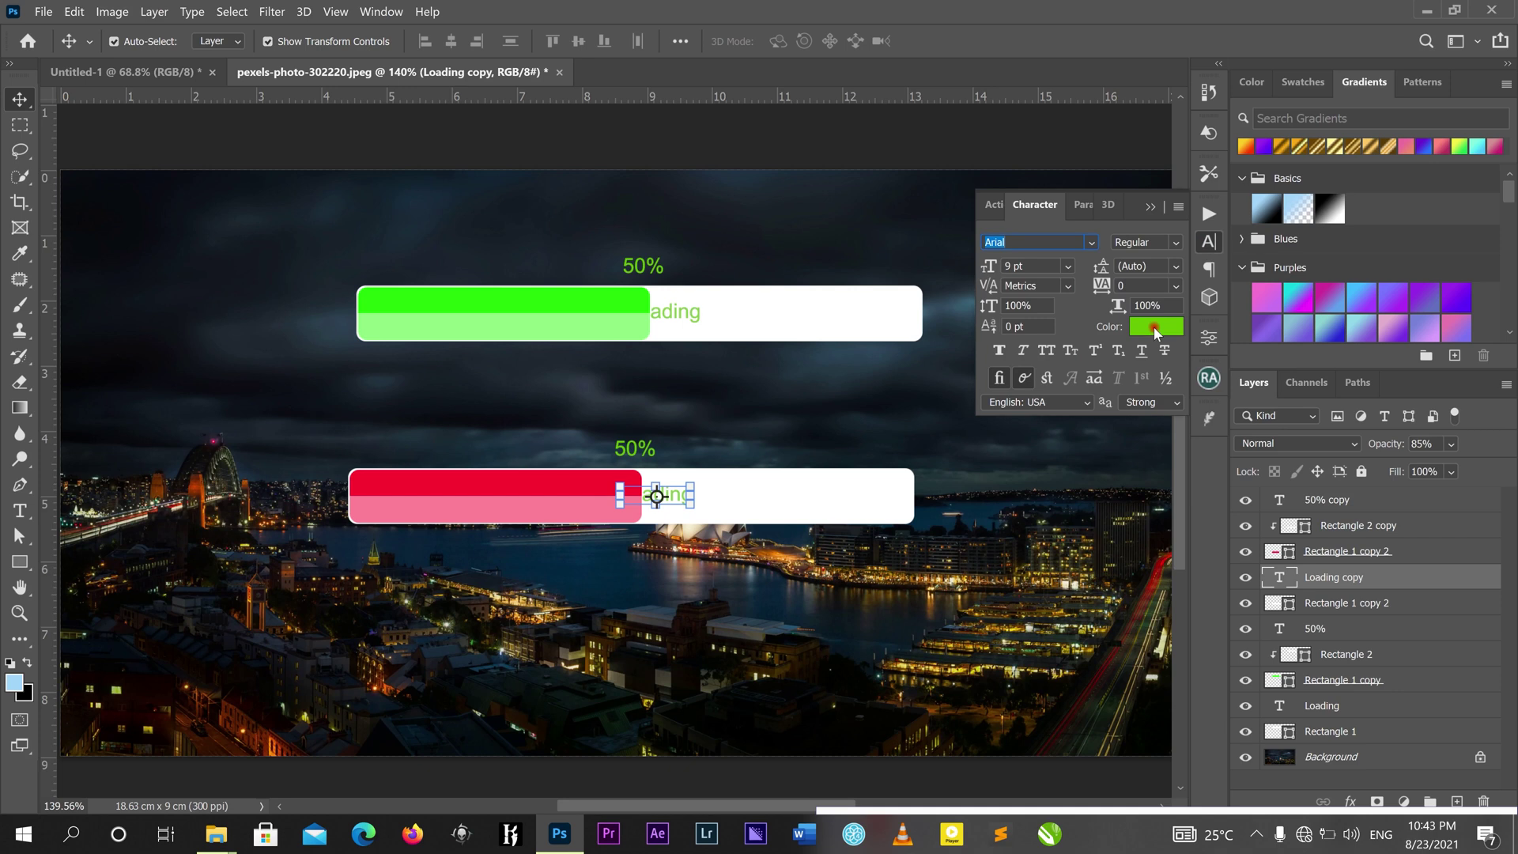
pyautogui.click(1156, 326)
pyautogui.click(593, 483)
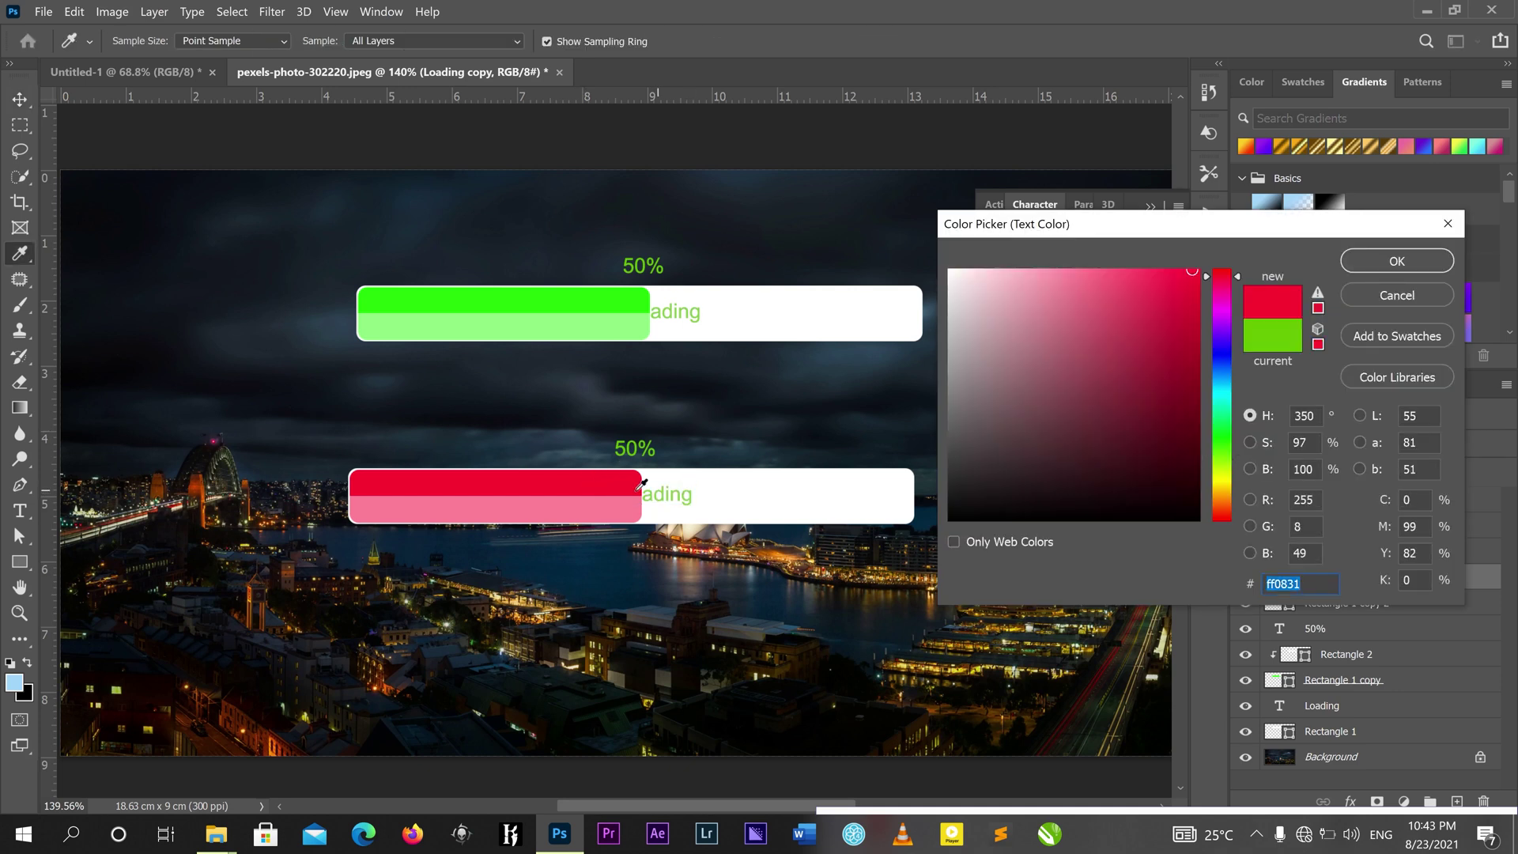
pyautogui.click(1411, 255)
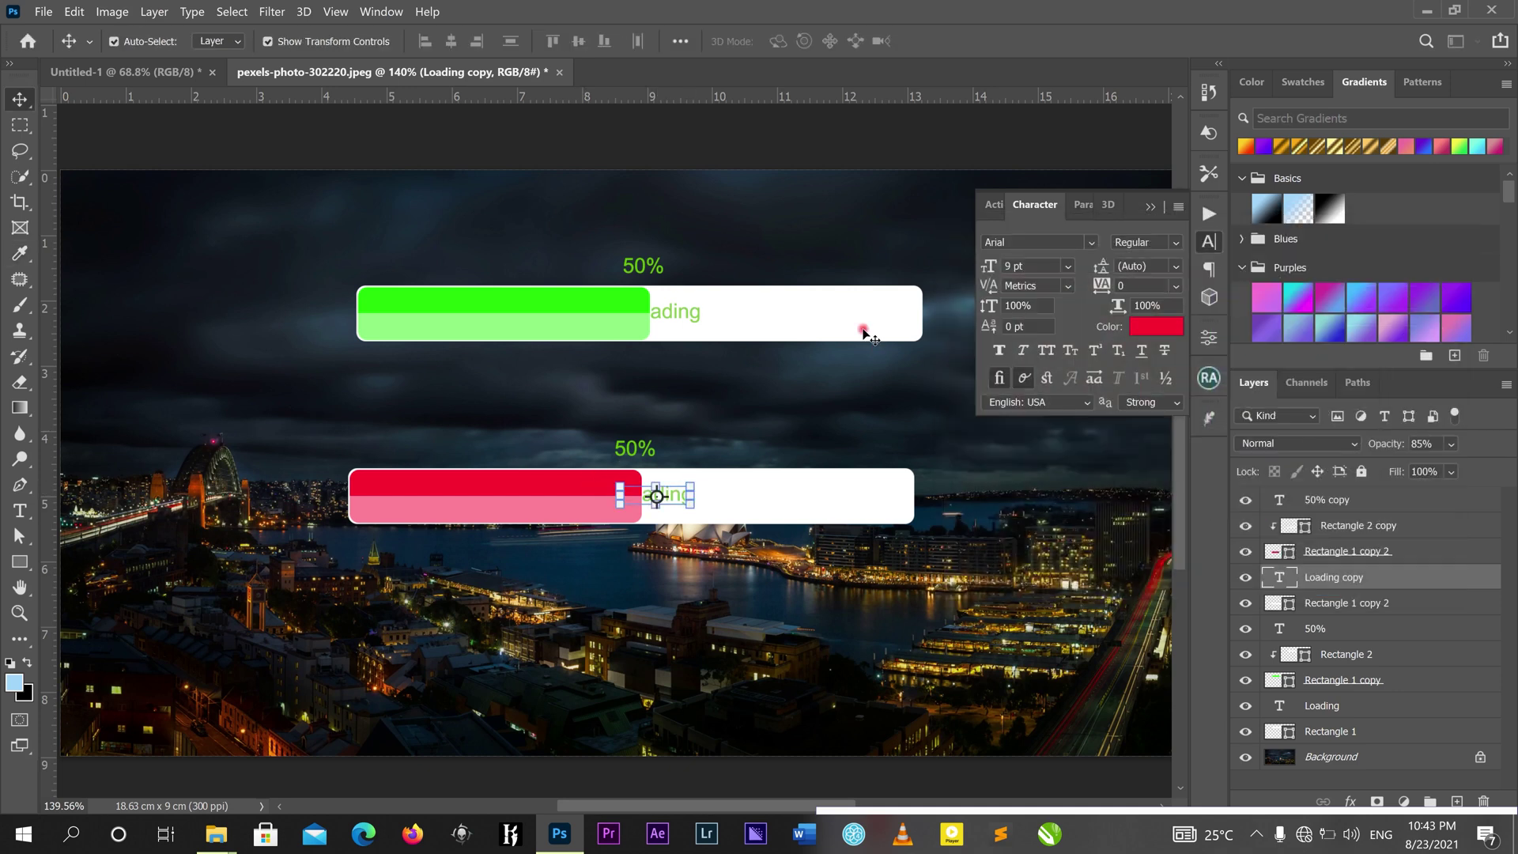
# - Recolor the 50% text above the lower bar to the same red ff0831 and collapse the character settings
pyautogui.click(656, 451)
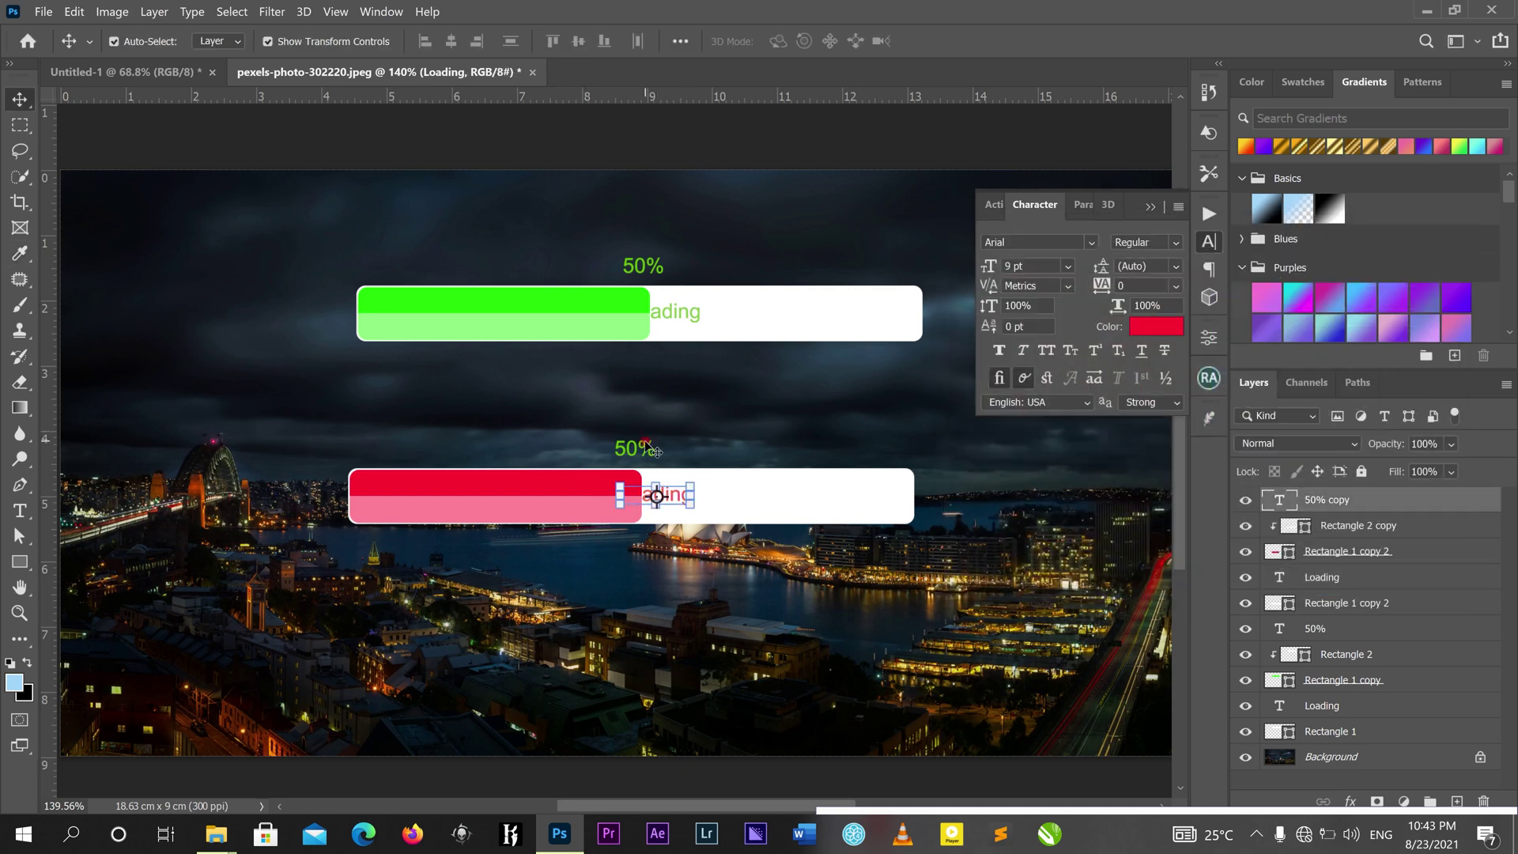
pyautogui.click(1155, 326)
pyautogui.click(601, 473)
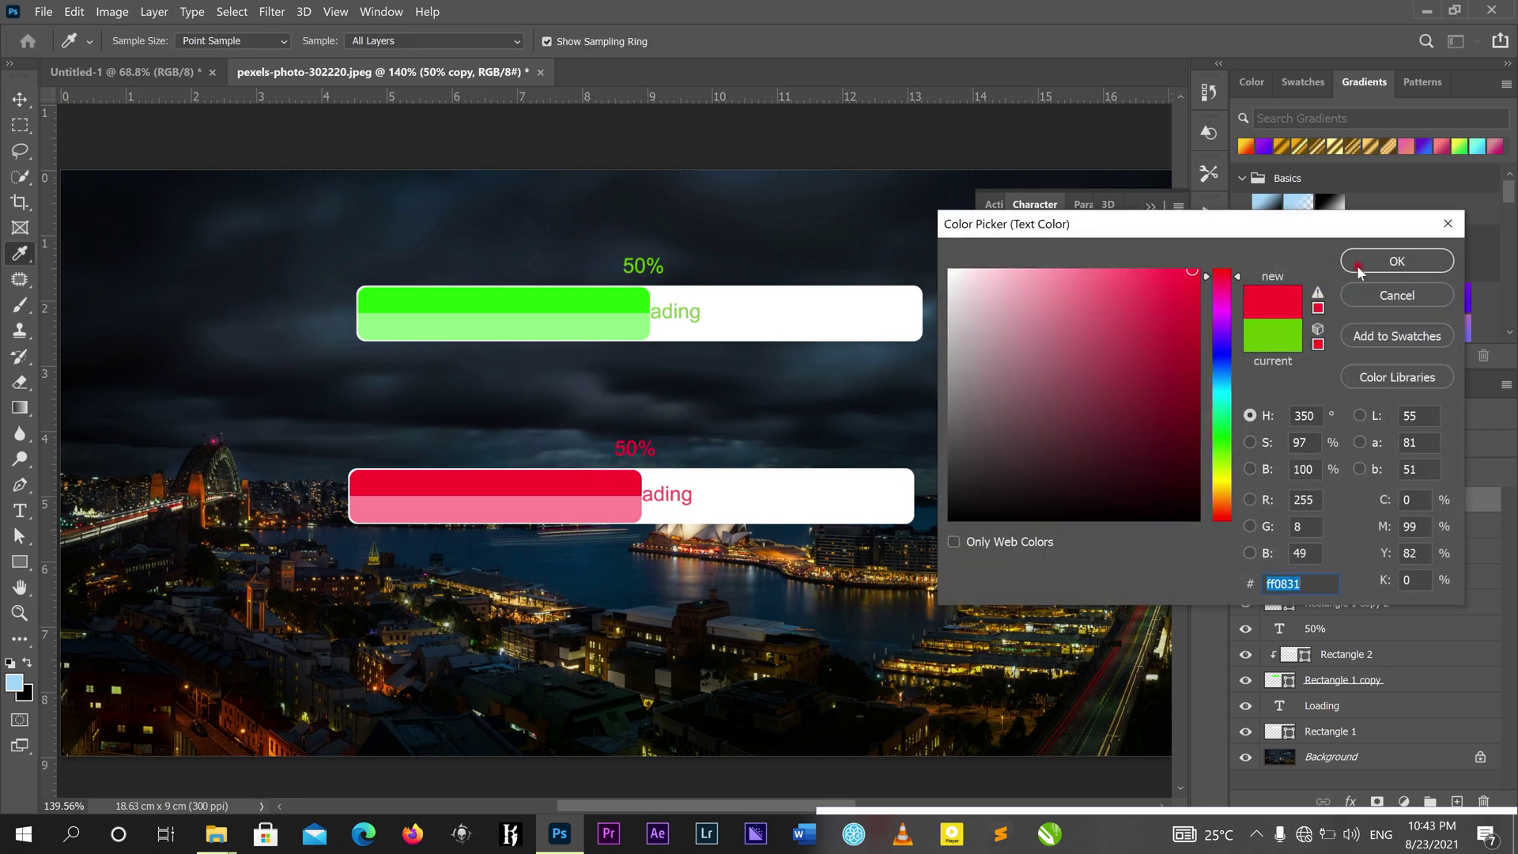
pyautogui.click(1390, 260)
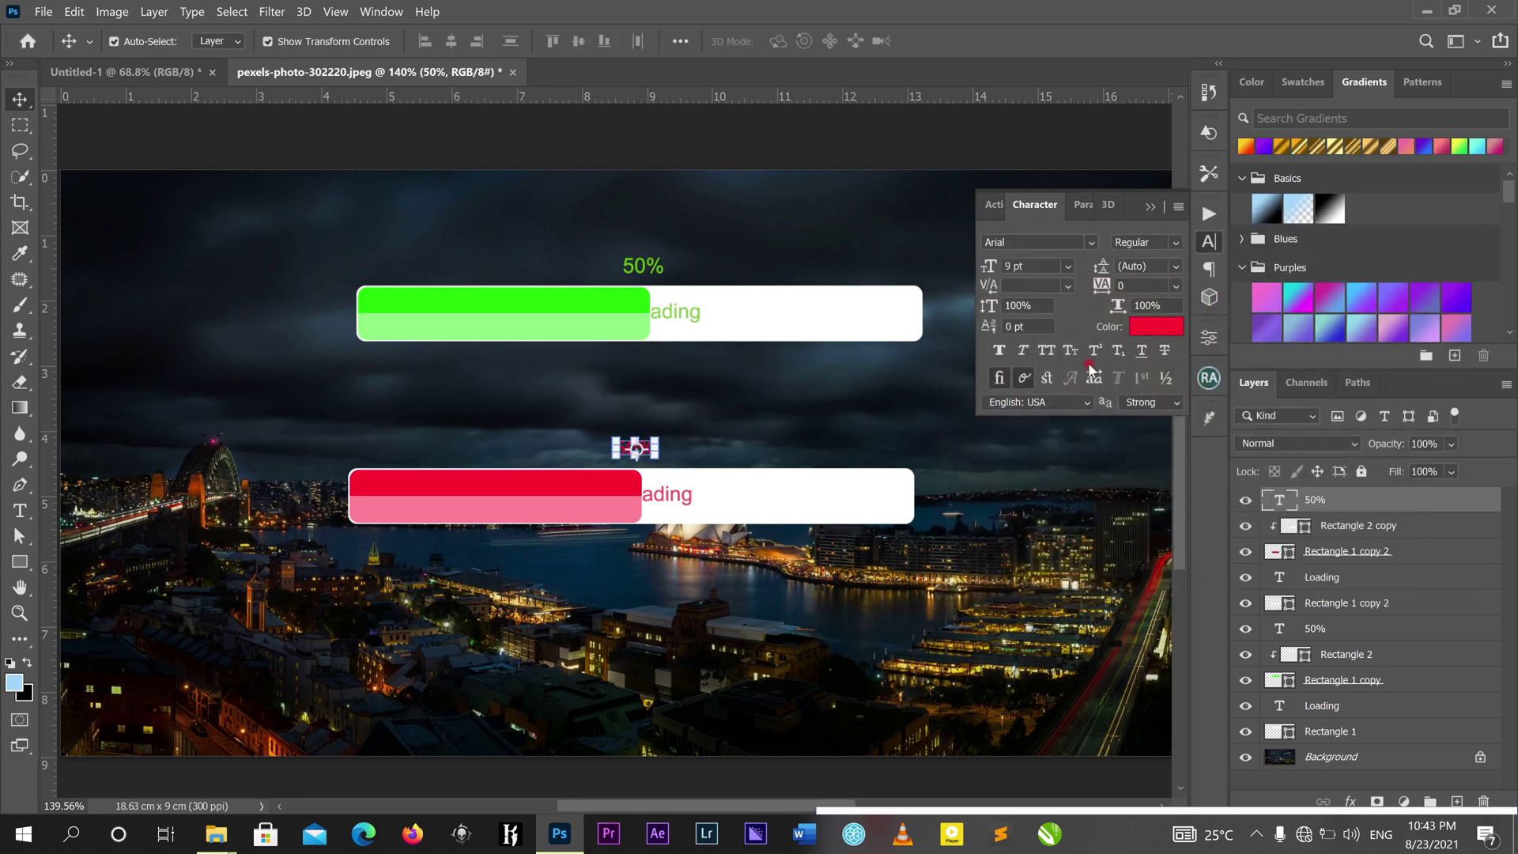
pyautogui.click(1157, 208)
pyautogui.scroll(-2, 965, 324)
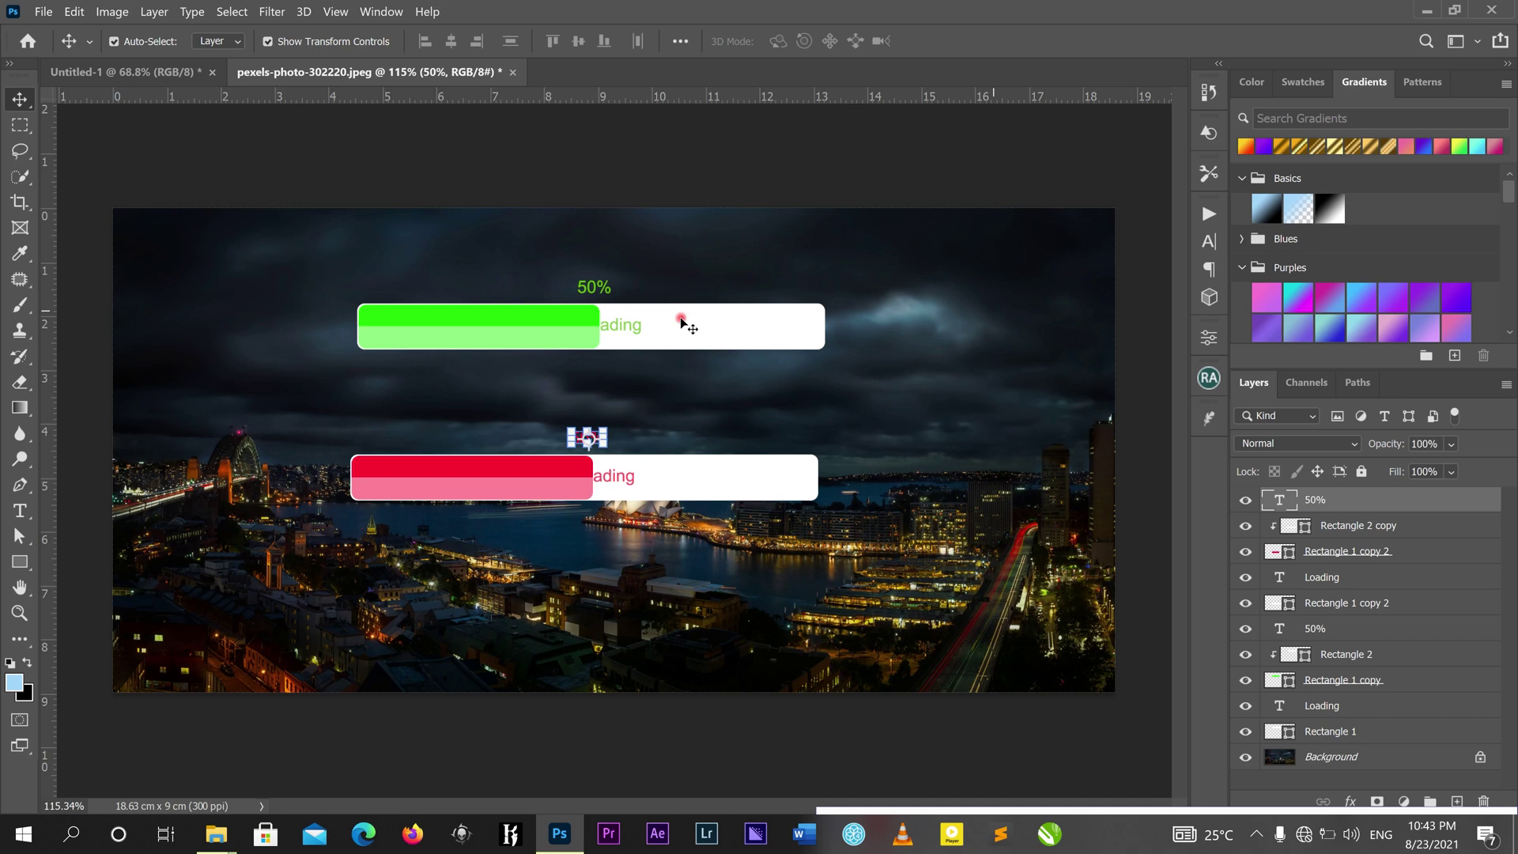